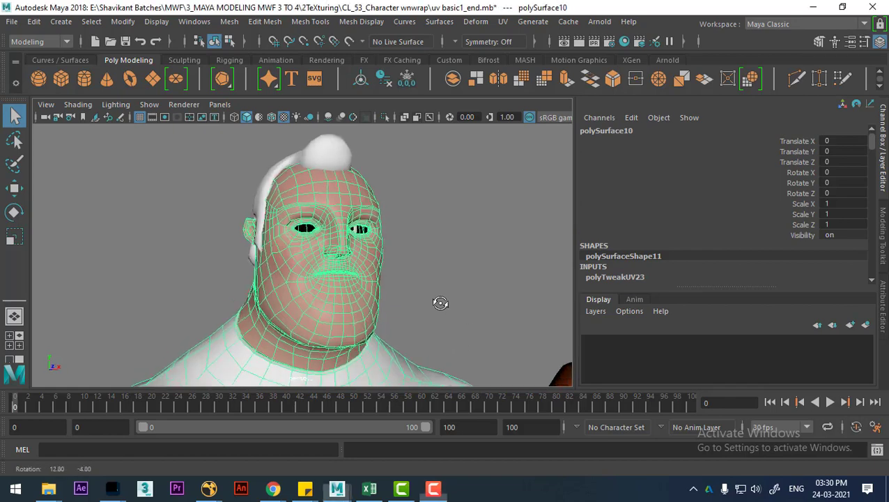
# Assign a new Arnold aiAmbientOcclusion shader to the character's head mesh.
pyautogui.keyDown('alt'); pyautogui.moveTo(433, 234); pyautogui.dragTo(331, 204); pyautogui.keyUp('alt')
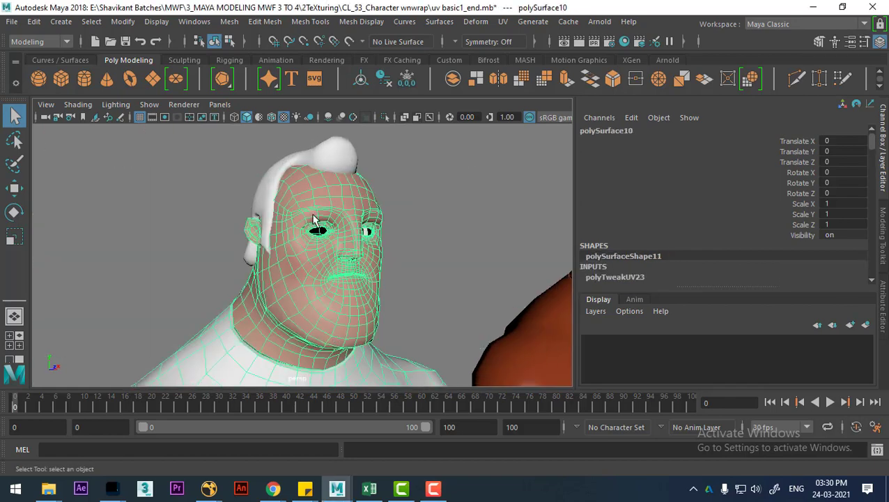
pyautogui.moveTo(313, 194); pyautogui.dragTo(323, 460, button='right')
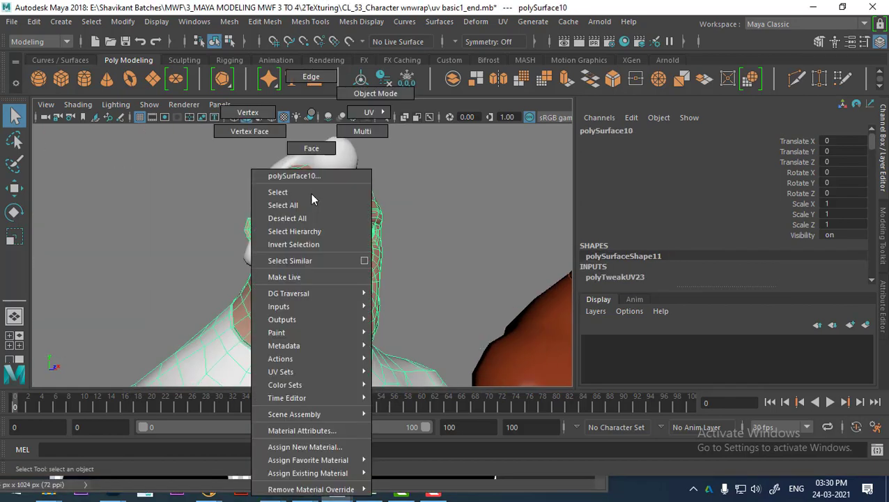
pyautogui.click(320, 447)
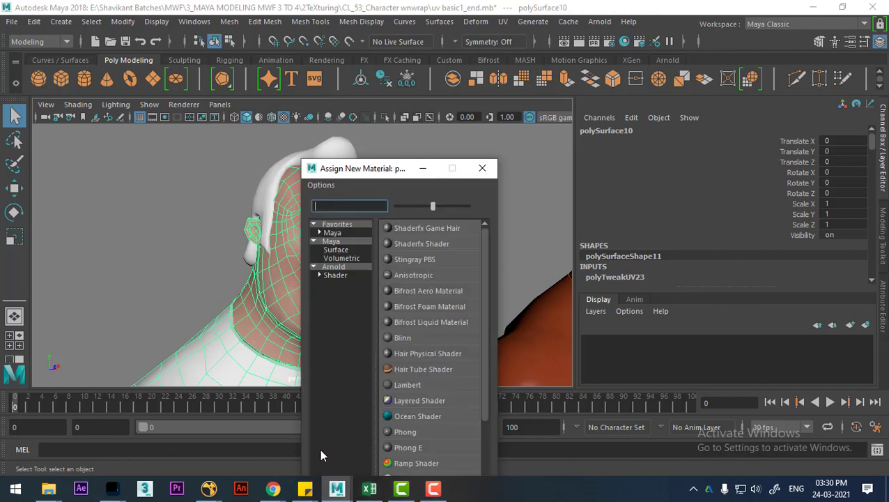
pyautogui.click(345, 268)
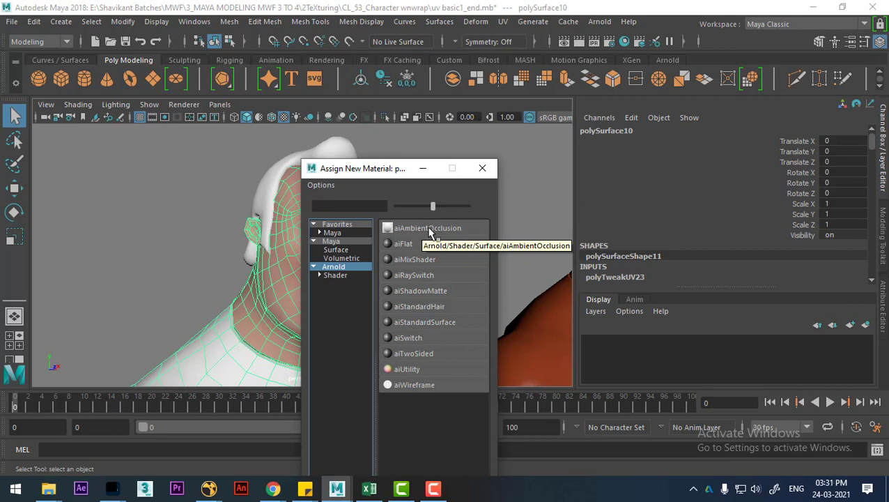
pyautogui.click(425, 230)
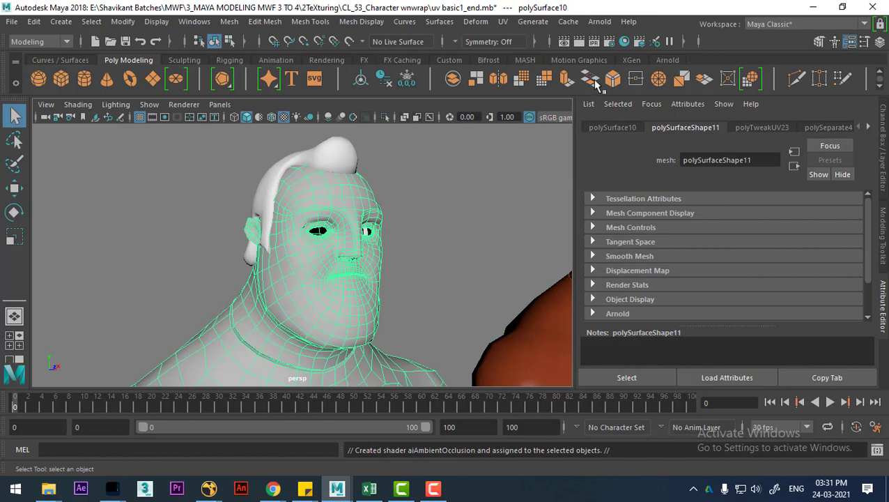
# Open Arnold's Render Selection To Texture and set its output folder to 'face texturing'.
pyautogui.click(599, 22)
pyautogui.moveTo(614, 139)
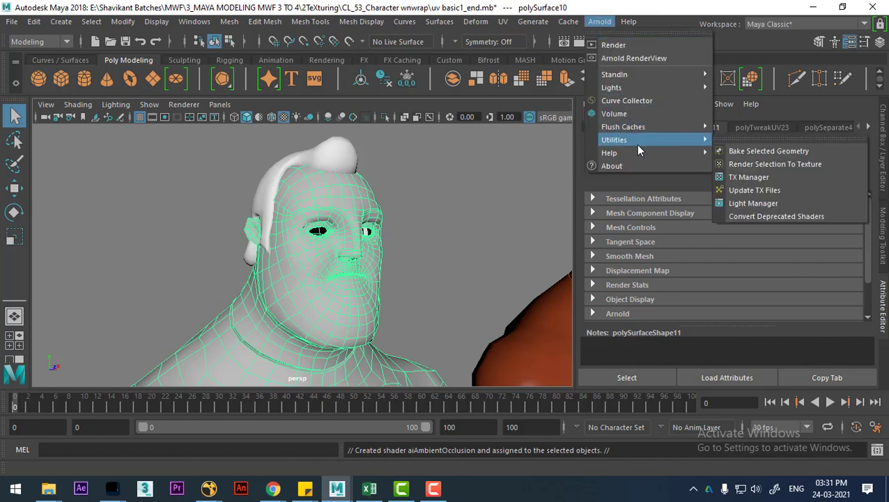
pyautogui.click(799, 166)
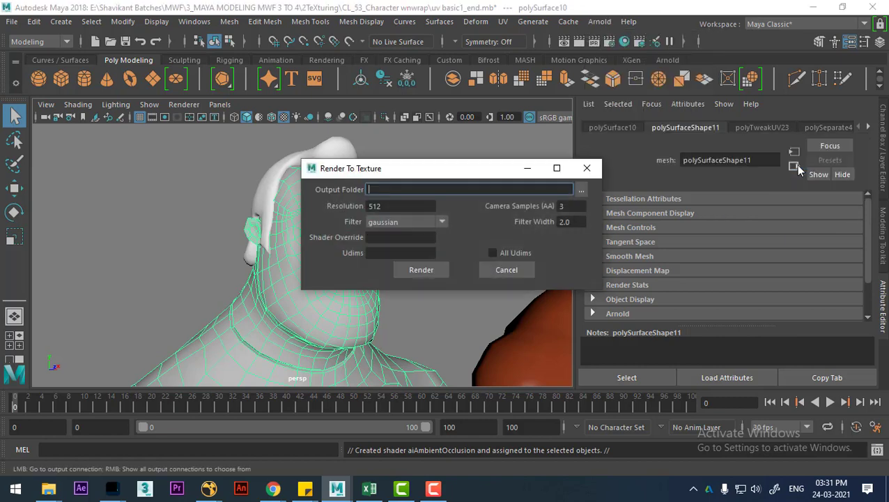
pyautogui.click(583, 188)
pyautogui.write('E:\\Shavikant Batches\\MWF\\3_MAYA MODELING MWF 3 TO 4\\2TeXturing\\CL_53_Character wnwrap\\face texturing')
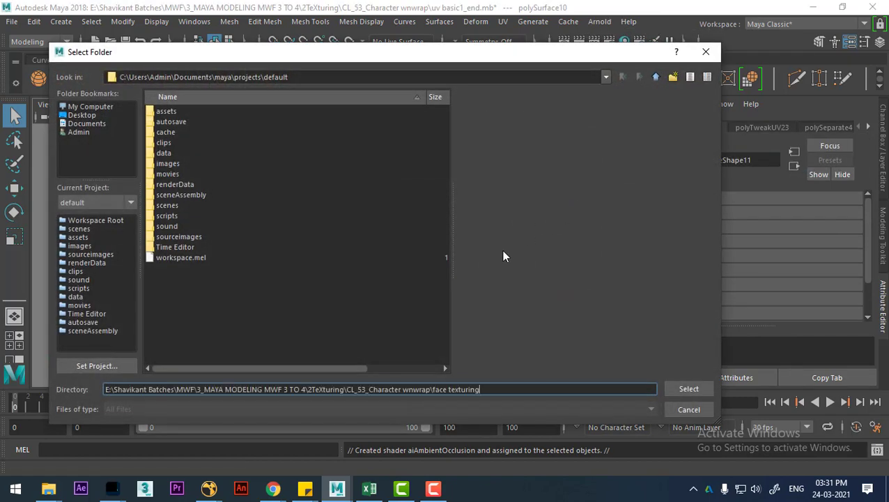
pyautogui.press('Return')
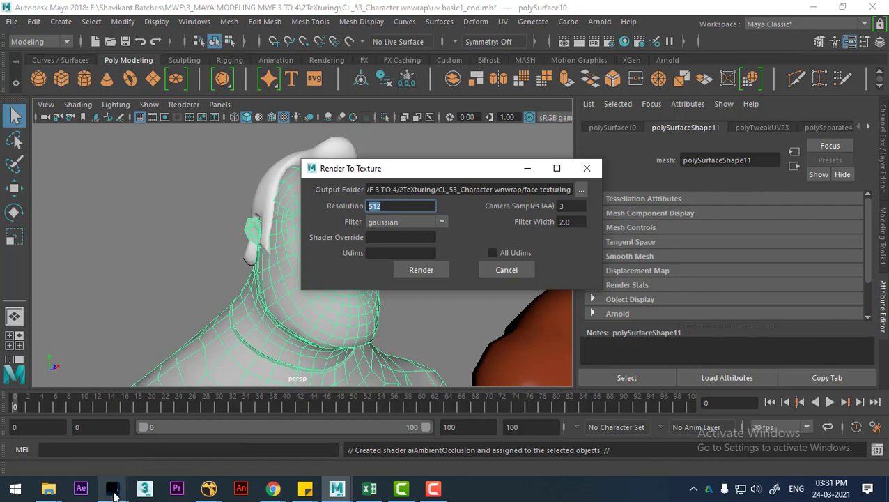
pyautogui.moveTo(113, 489)
pyautogui.click(177, 439)
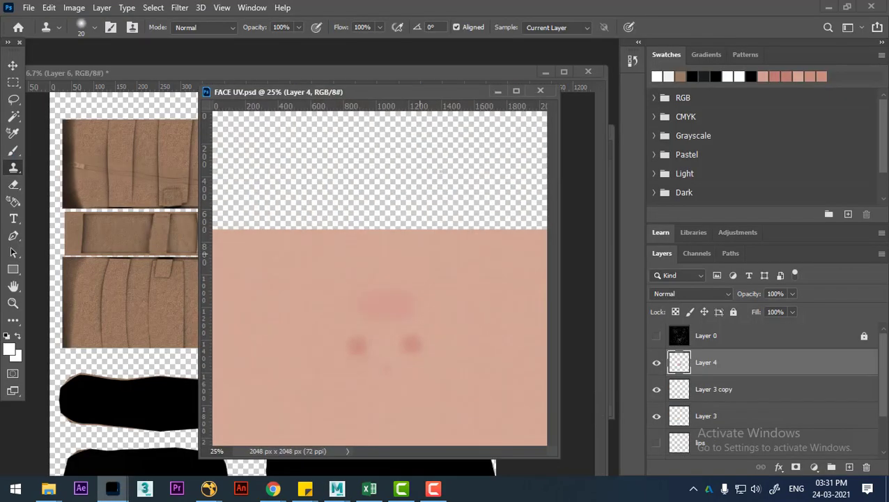
pyautogui.rightClick(415, 98)
pyautogui.click(446, 109)
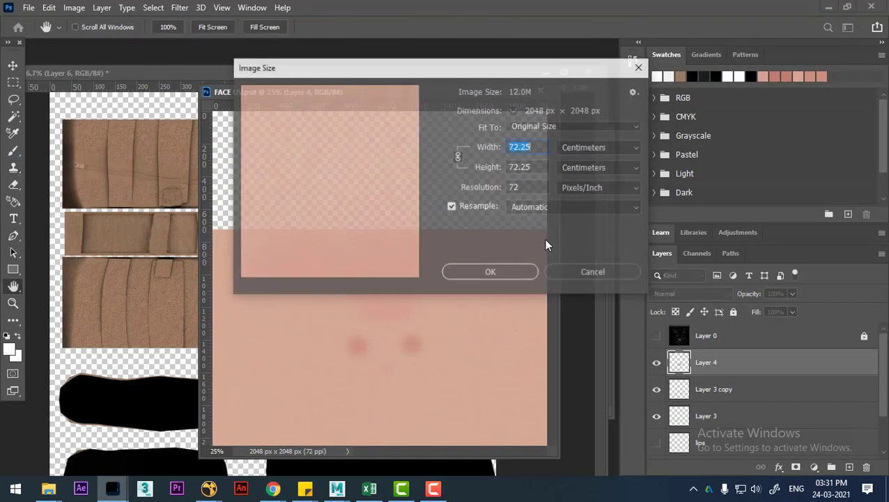
pyautogui.click(617, 147)
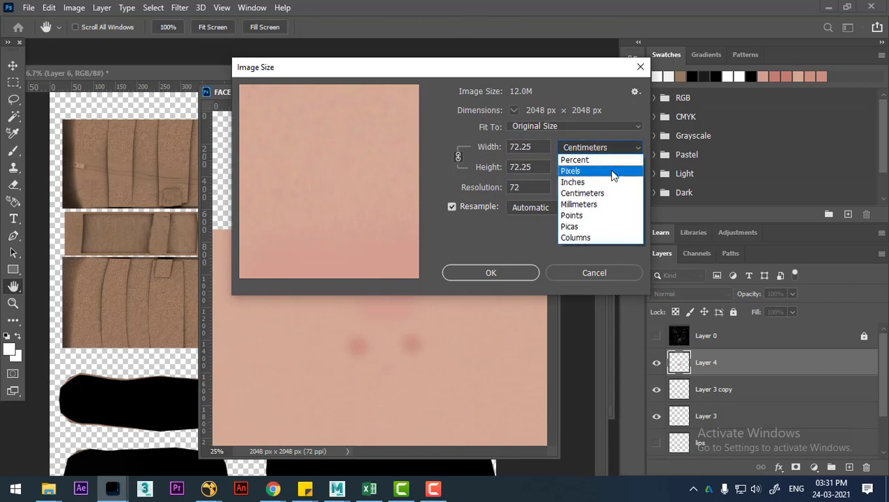
pyautogui.click(614, 171)
pyautogui.click(606, 271)
pyautogui.moveTo(337, 489)
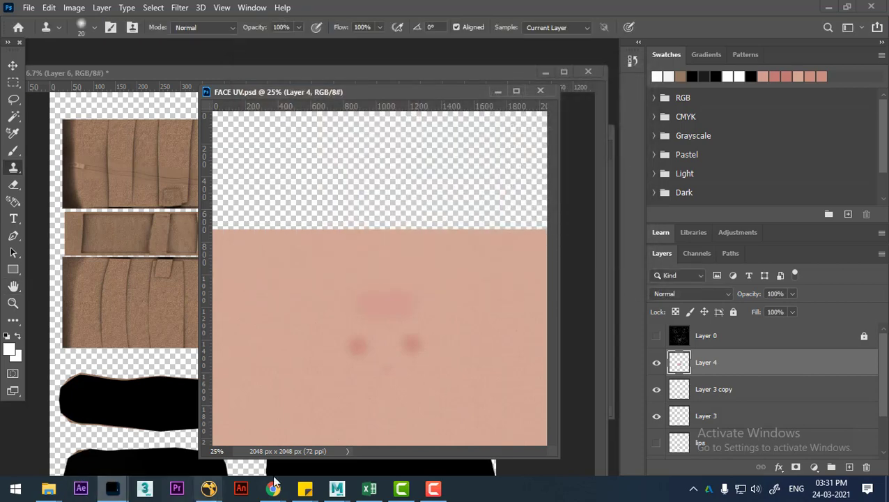
# Bake the head at 2048 resolution, producing polySurfaceShape11.exr in the face texturing folder.
pyautogui.click(284, 432)
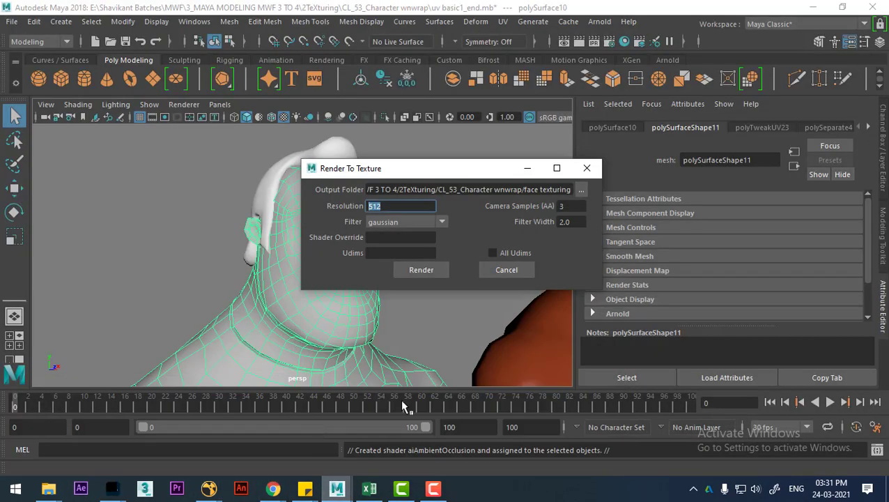
pyautogui.write('2048')
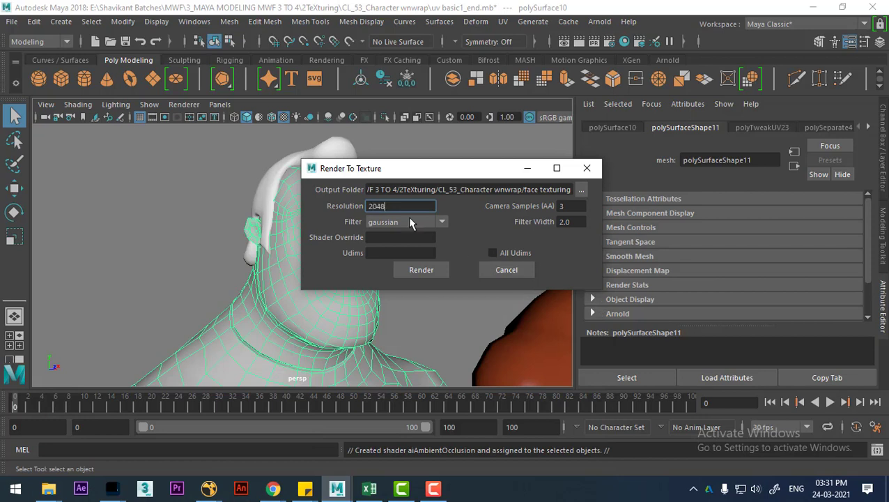
pyautogui.click(421, 270)
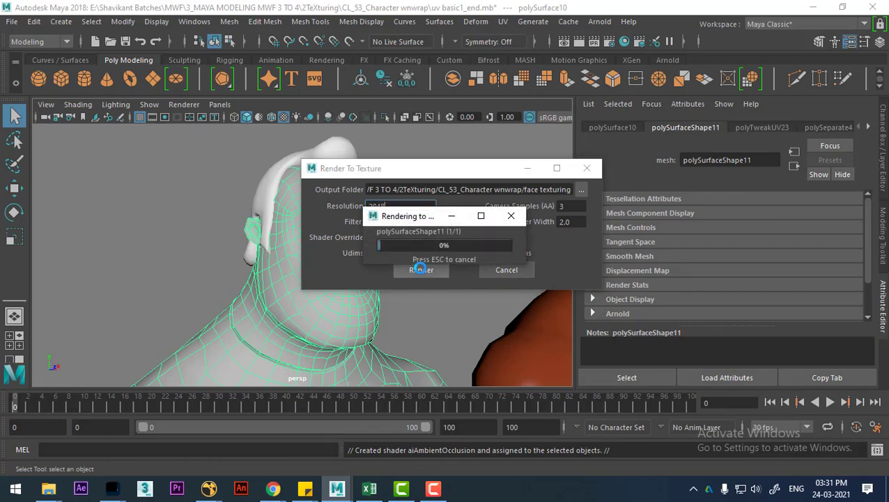
pyautogui.click(434, 488)
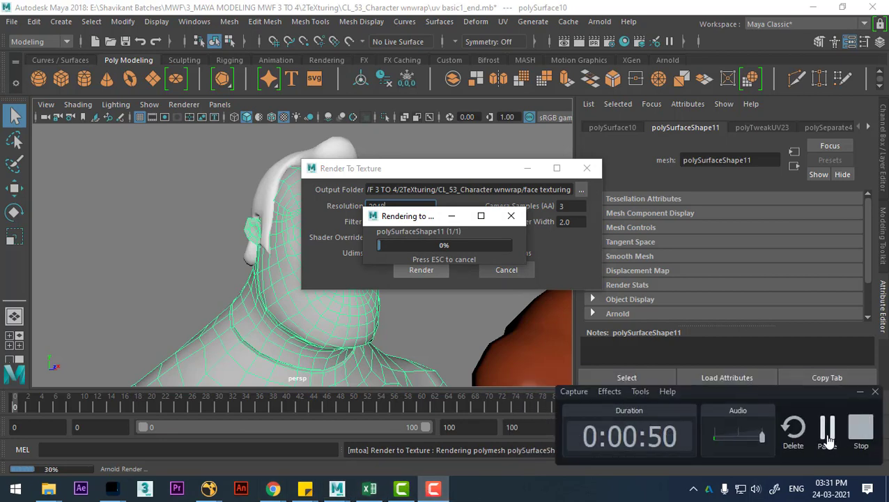
pyautogui.click(48, 488)
pyautogui.moveTo(351, 432)
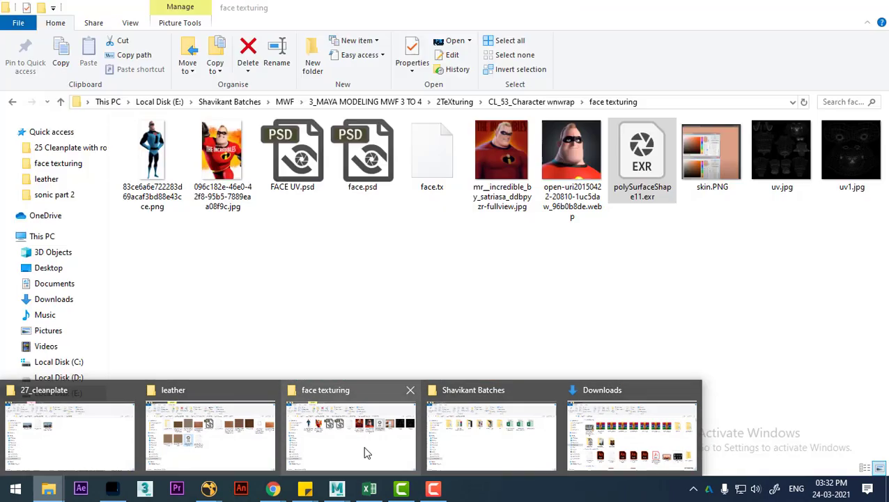
# Open the baked polySurfaceShape11.exr in Photoshop and place its window beside FACE UV.psd.
pyautogui.click(367, 453)
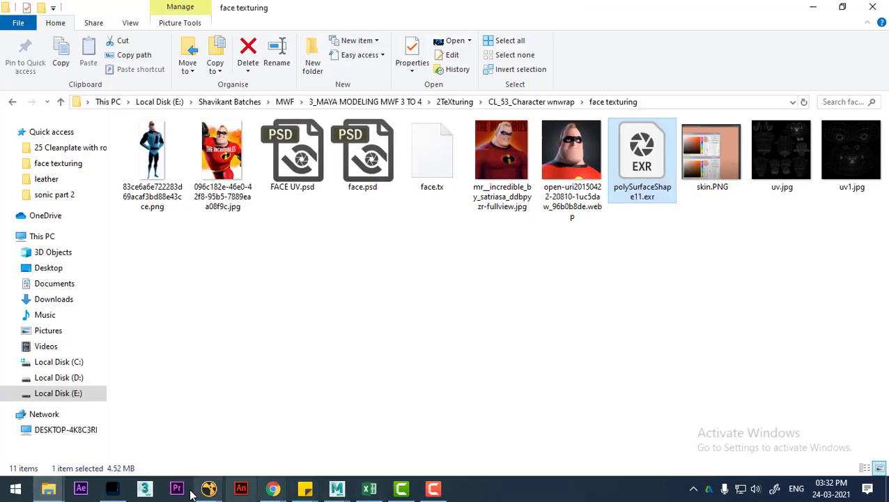
pyautogui.click(112, 488)
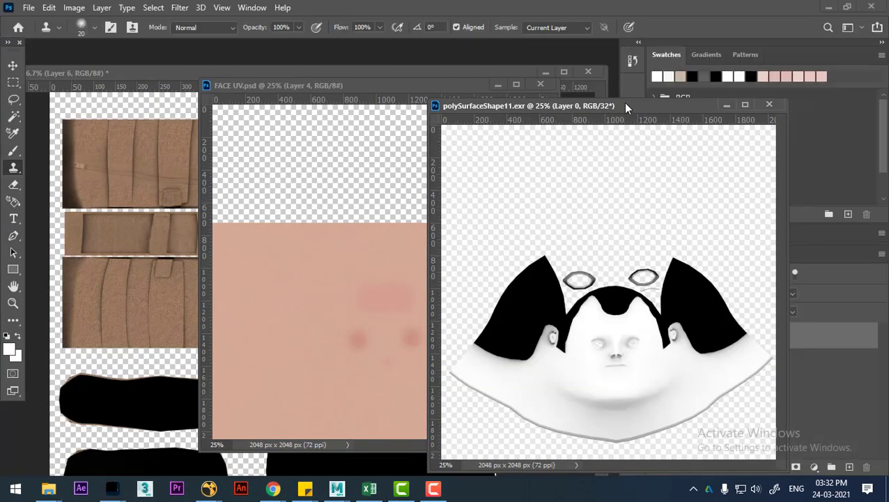
pyautogui.moveTo(626, 107); pyautogui.dragTo(263, 119)
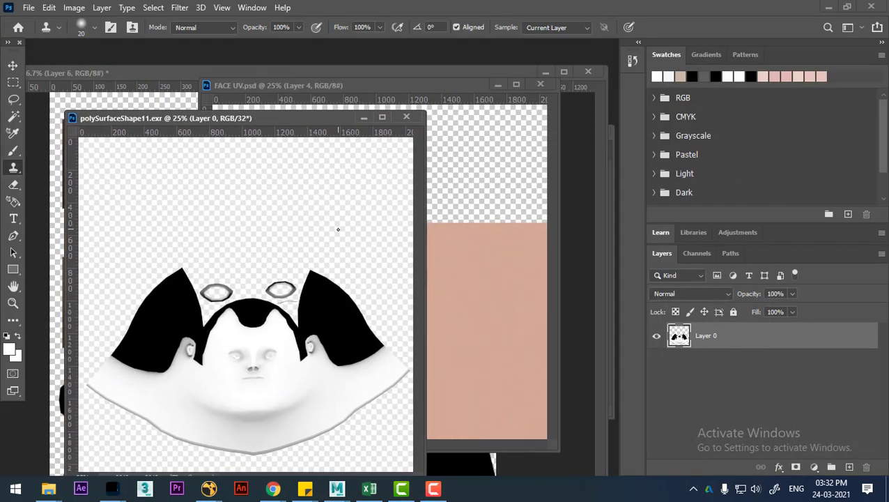
# Drag the baked image into FACE UV.psd as Layer 5, accepting the bit-depth conversion.
pyautogui.click(13, 65)
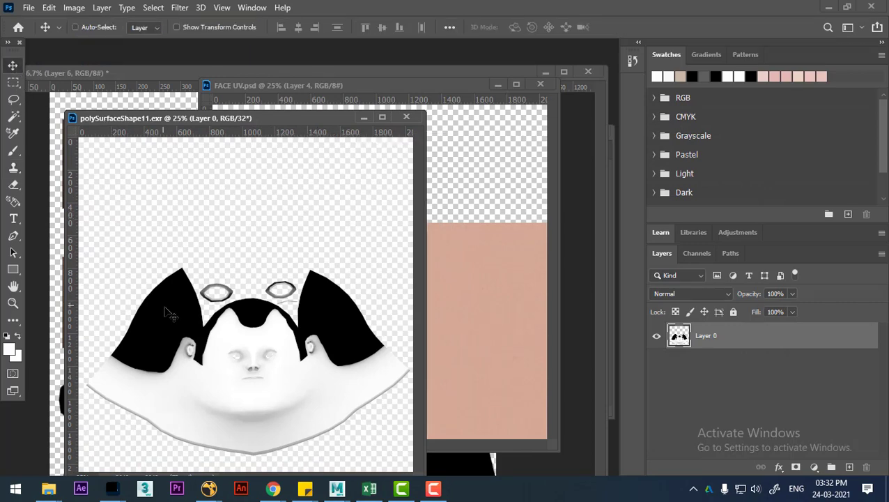
pyautogui.moveTo(291, 385); pyautogui.dragTo(467, 346)
pyautogui.click(432, 200)
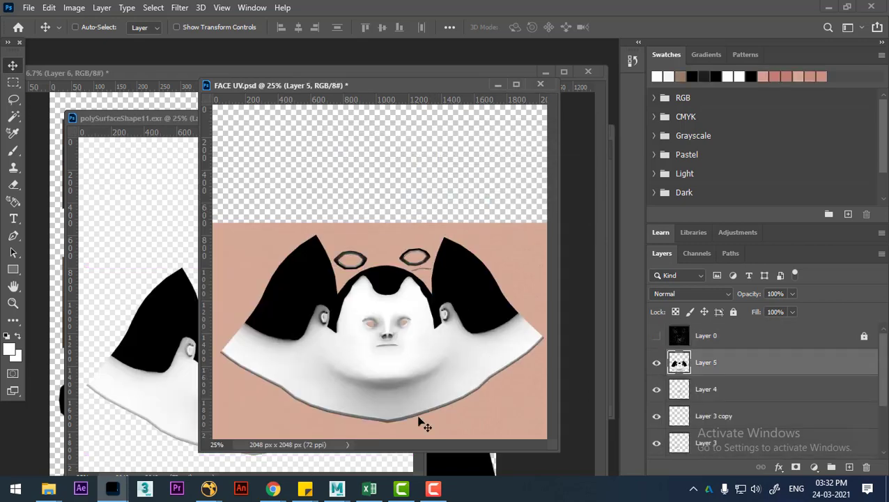
pyautogui.click(433, 488)
pyautogui.click(273, 488)
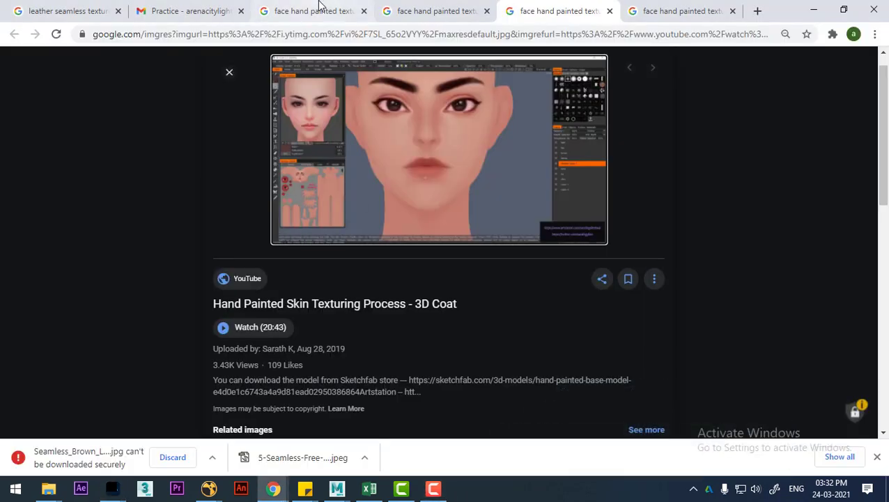
# Browse the hand-painted face, lowpoly girl and 3D Coat skin references, then minimize Chrome.
pyautogui.click(313, 11)
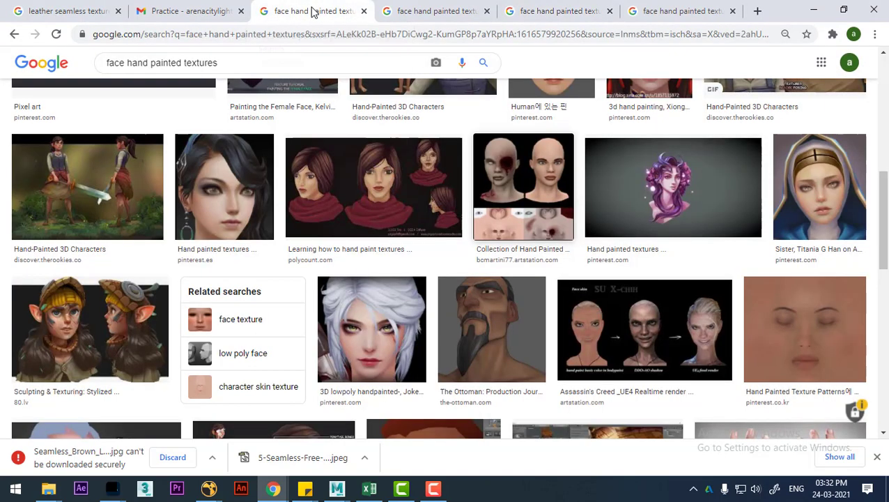
pyautogui.click(540, 227)
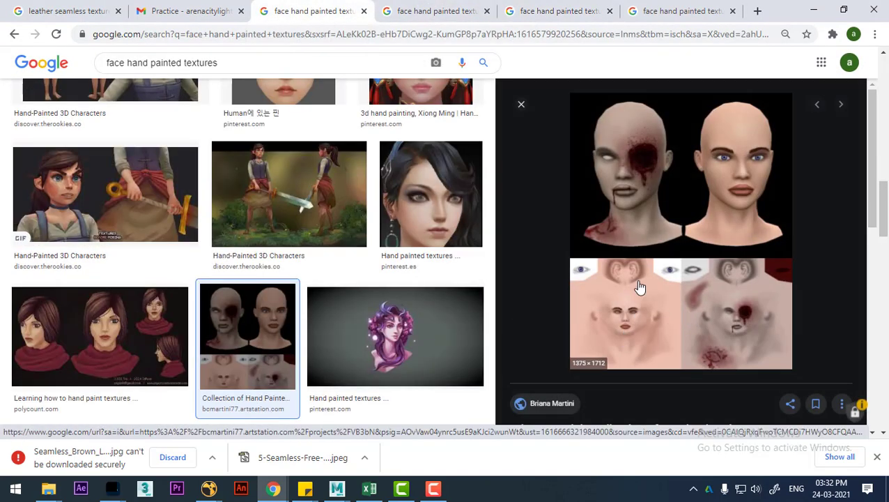
pyautogui.click(440, 10)
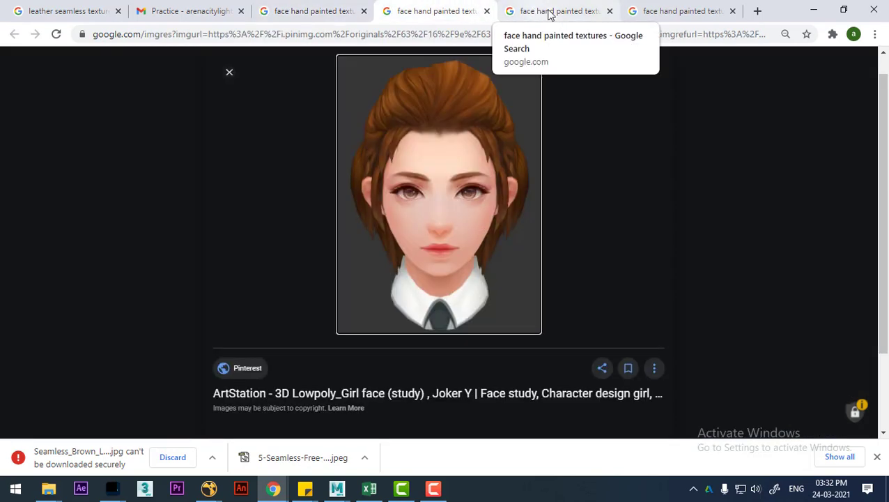
pyautogui.click(589, 12)
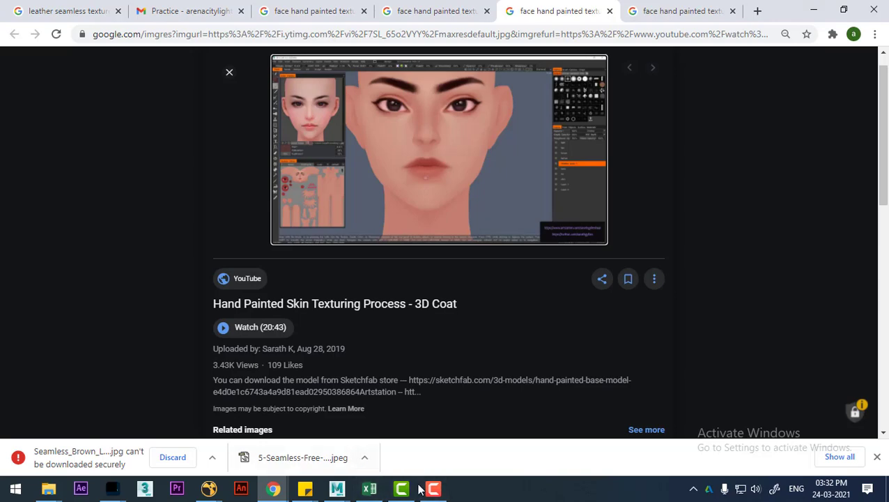
pyautogui.click(813, 11)
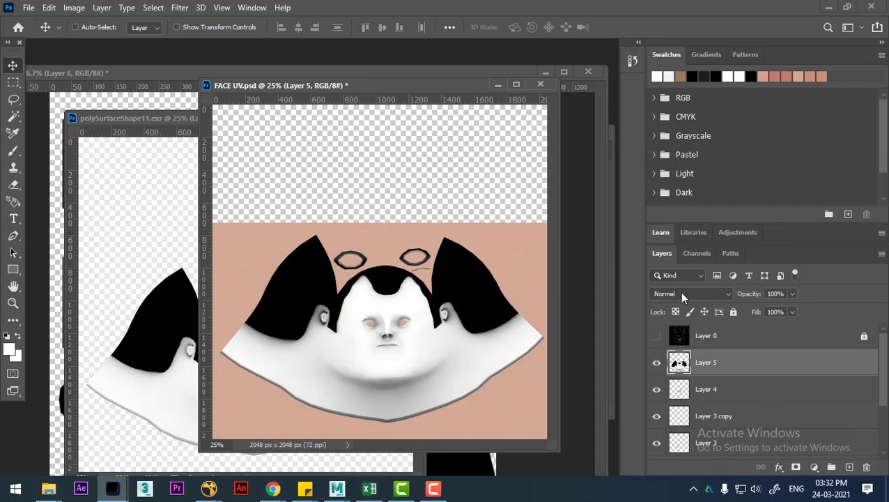
# Set Layer 5's blend mode to Multiply and switch the canvas to full-screen view.
pyautogui.click(697, 294)
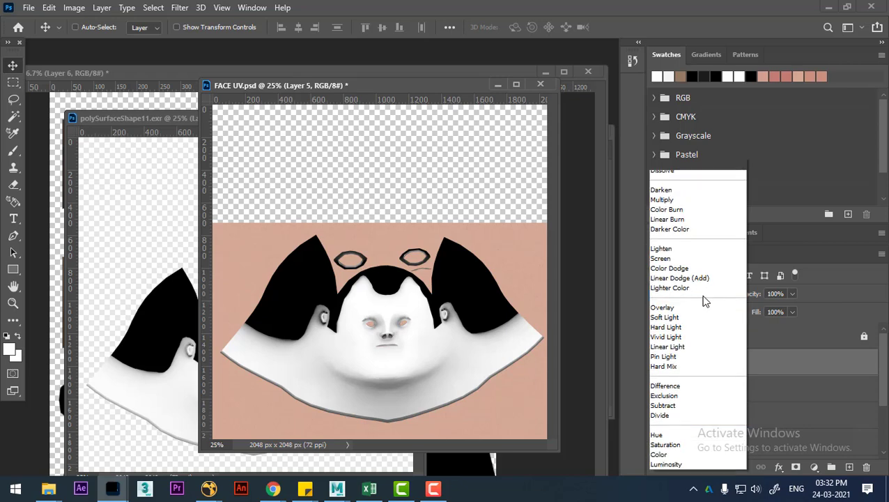
pyautogui.click(699, 199)
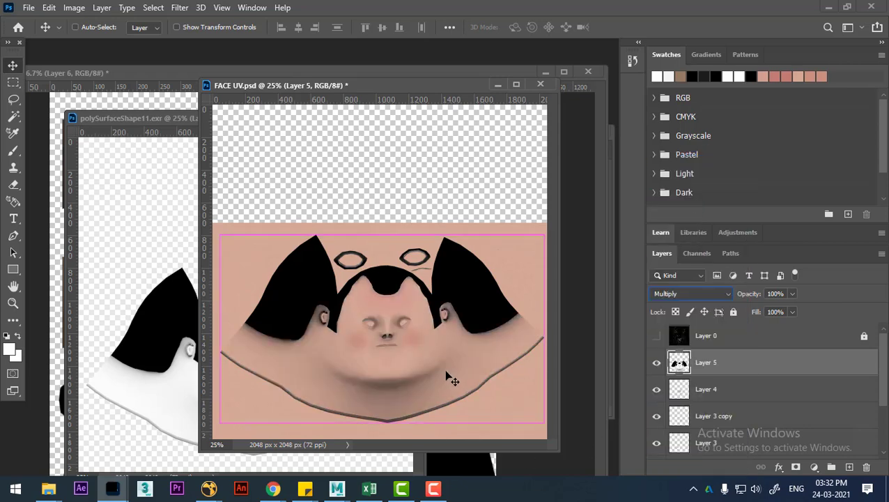
pyautogui.hotkey('ctrl', '+')
pyautogui.press('f')
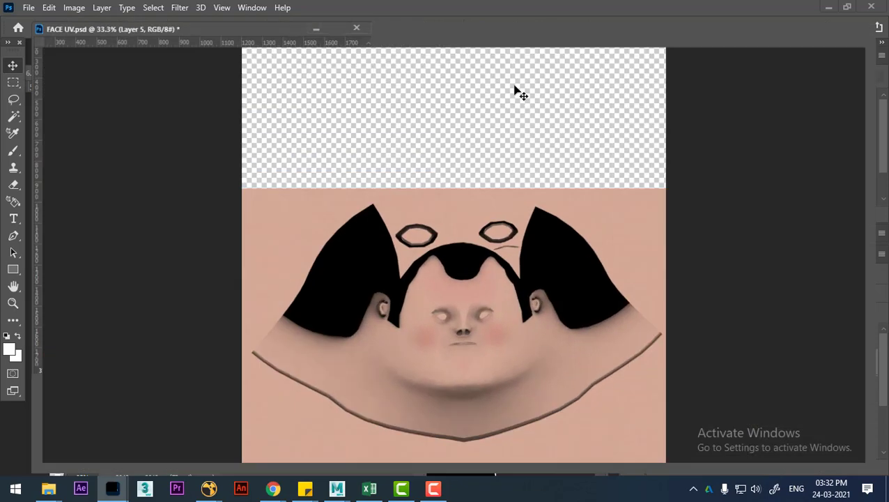
pyautogui.press('f')
# Zoom and pan over the eyes, nose and mouth to inspect the blended shading.
pyautogui.hotkey('ctrl', '+')
pyautogui.hotkey('ctrl', '+')
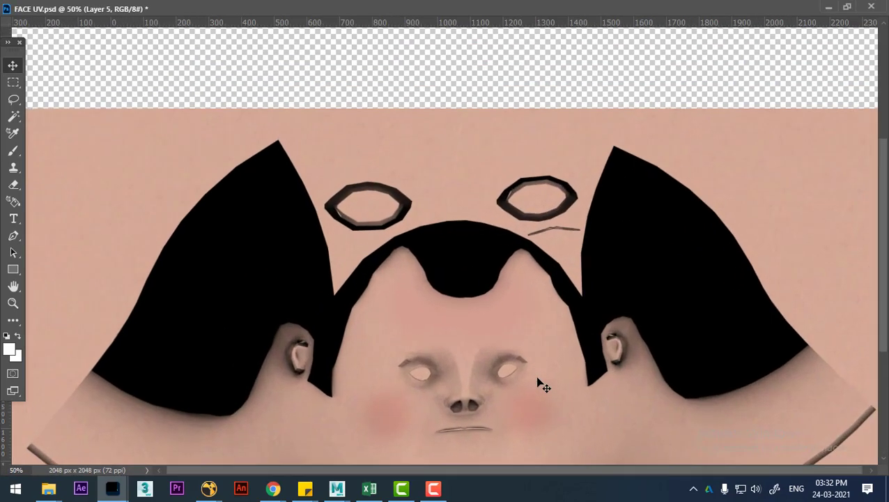
pyautogui.hotkey('ctrl', '+')
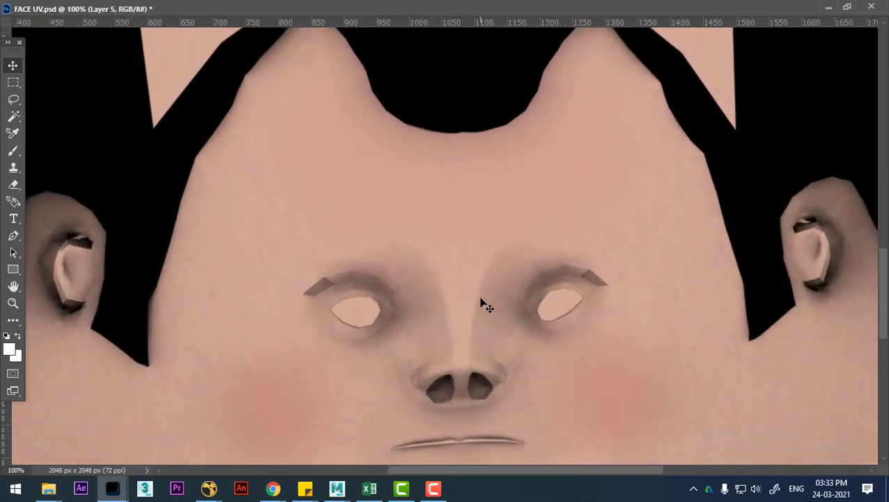
pyautogui.hotkey('ctrl', '+')
pyautogui.moveTo(488, 322); pyautogui.dragTo(489, 304)
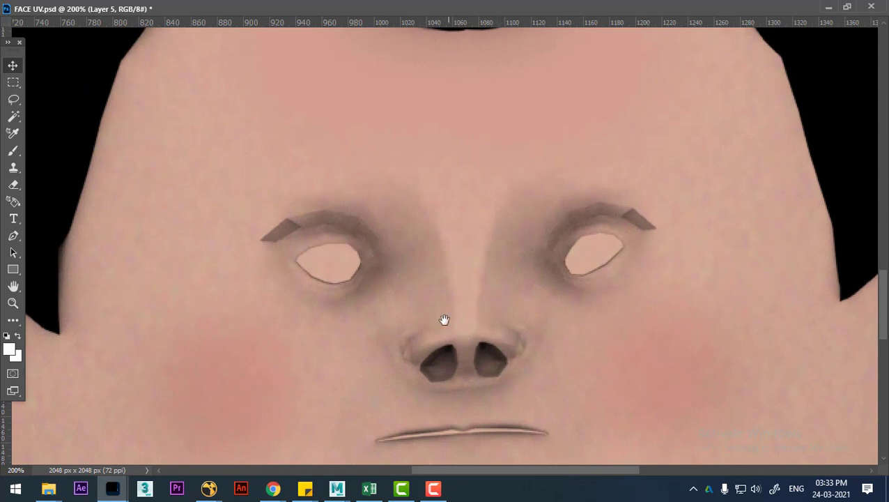
pyautogui.moveTo(473, 342); pyautogui.dragTo(468, 224)
pyautogui.moveTo(482, 304); pyautogui.dragTo(482, 284)
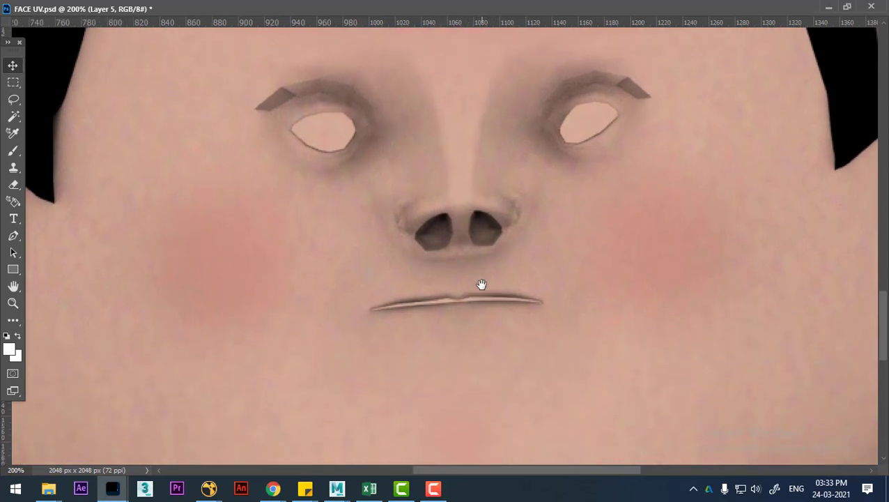
pyautogui.hotkey('ctrl', '-')
pyautogui.hotkey('ctrl', '-')
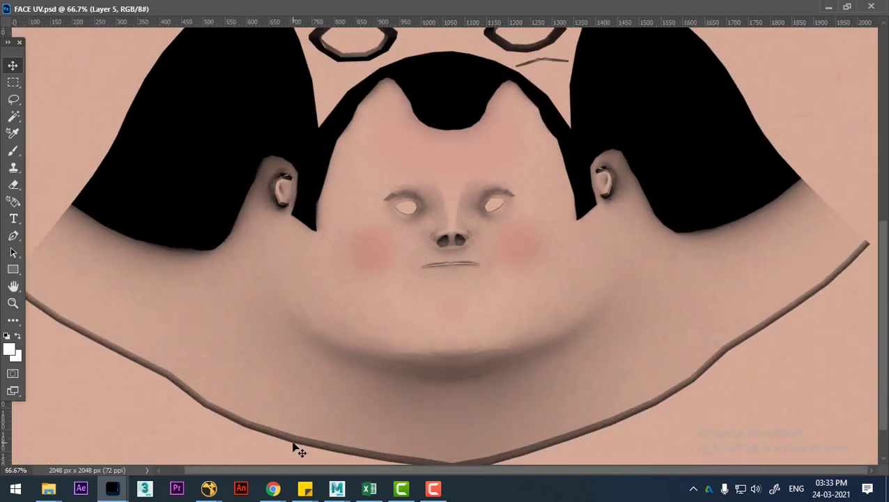
# Switch the head to Face mode and inspect faces on the cheek and neck.
pyautogui.moveTo(336, 489)
pyautogui.click(317, 425)
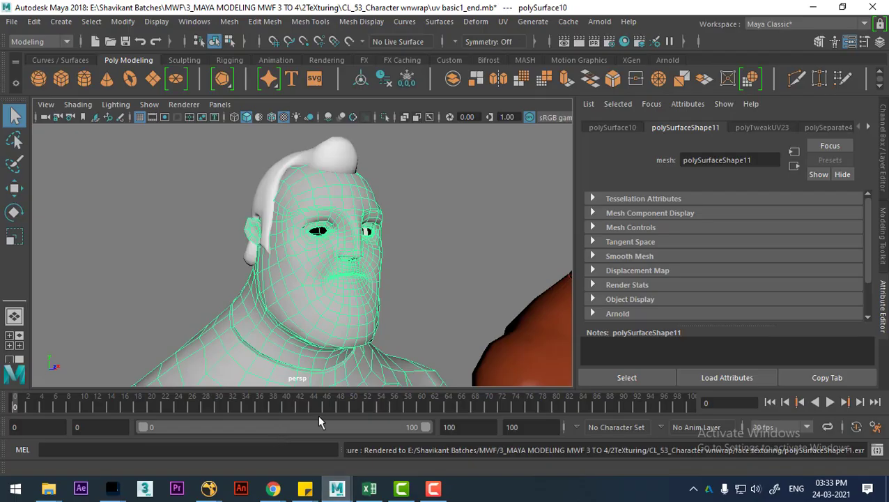
pyautogui.click(326, 283)
pyautogui.click(326, 260)
pyautogui.moveTo(323, 259); pyautogui.dragTo(319, 161, button='right')
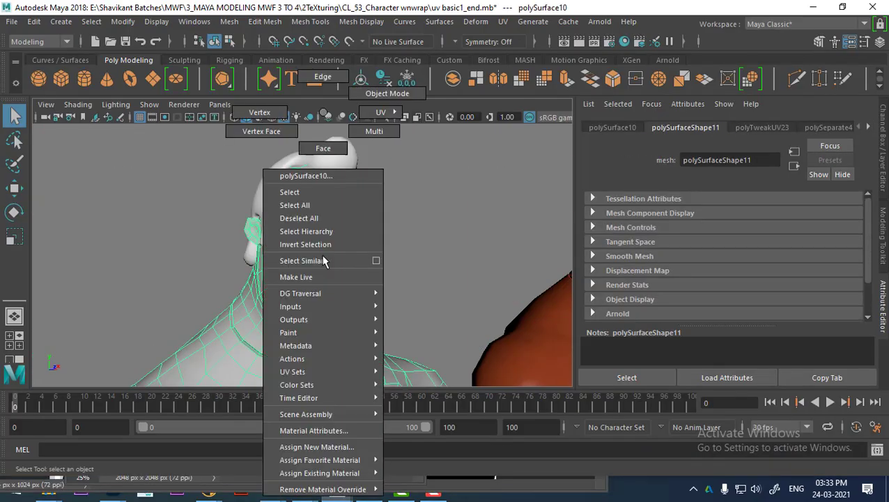
pyautogui.click(312, 257)
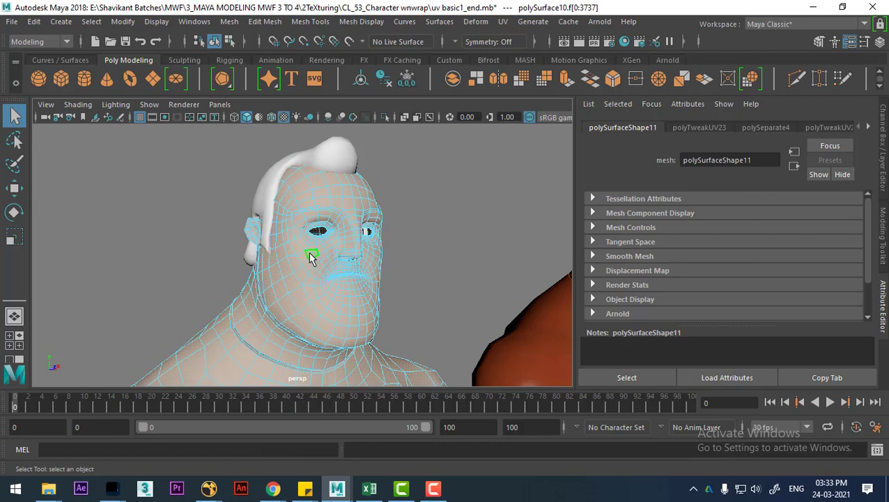
pyautogui.moveTo(312, 257)
pyautogui.keyDown('alt'); pyautogui.mouseDown()
pyautogui.moveTo(278, 247)
pyautogui.moveTo(198, 254)
pyautogui.moveTo(283, 258)
pyautogui.moveTo(358, 278)
pyautogui.mouseUp(); pyautogui.keyUp('alt')
pyautogui.click(319, 365)
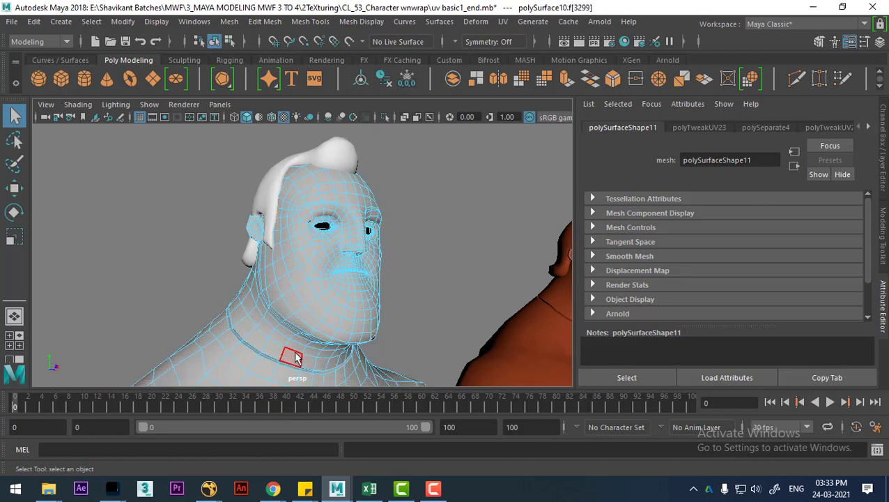
pyautogui.hotkey('ctrl', 'z')
pyautogui.moveTo(294, 307)
pyautogui.keyDown('alt'); pyautogui.mouseDown()
pyautogui.moveTo(397, 294)
pyautogui.moveTo(264, 293)
pyautogui.mouseUp(); pyautogui.keyUp('alt')
# Return the head to Object Mode and bring up Assign Existing Material.
pyautogui.moveTo(294, 297); pyautogui.dragTo(341, 154, button='right')
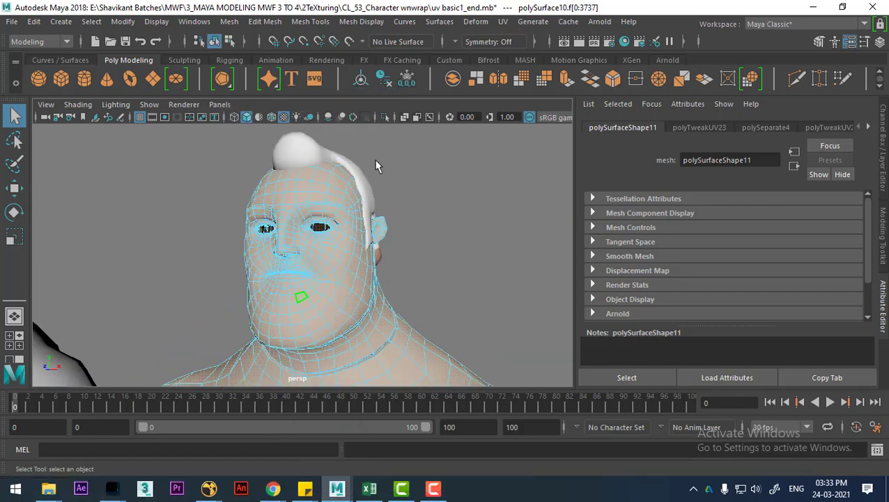
pyautogui.click(328, 215)
pyautogui.click(319, 203)
pyautogui.moveTo(315, 197); pyautogui.dragTo(336, 468, button='right')
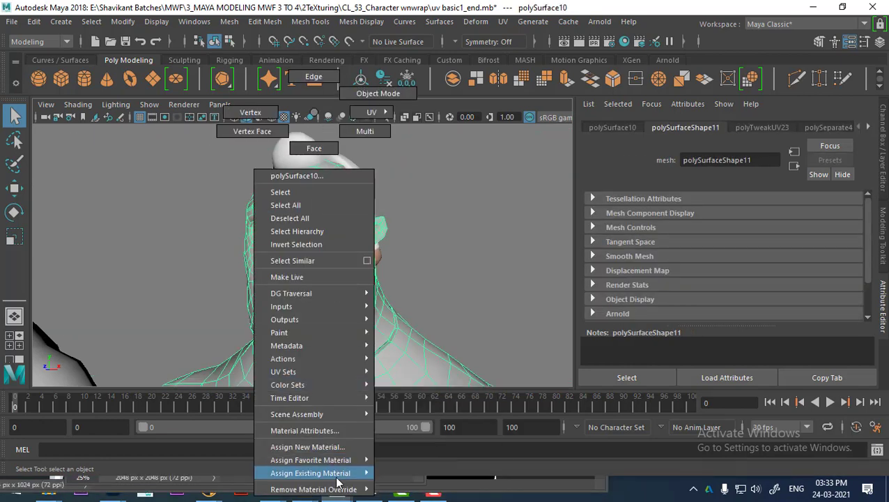
pyautogui.moveTo(310, 473)
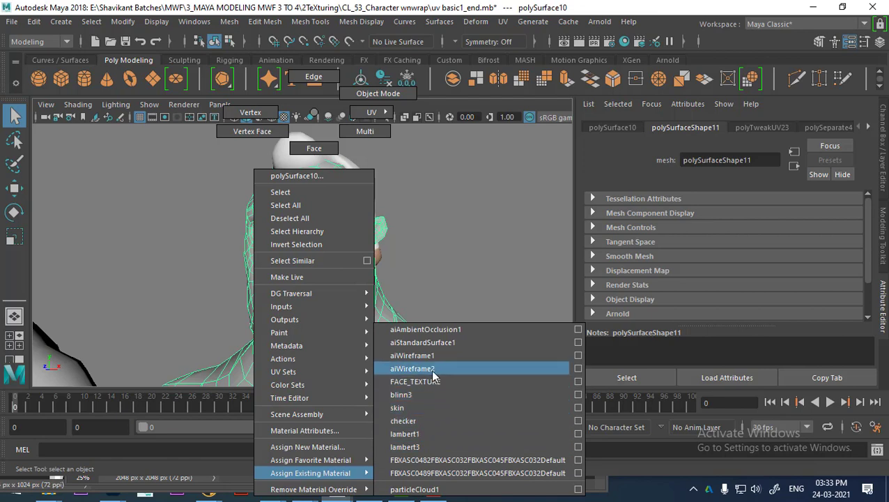
# Assign FACE_TEXTURE to the head and orbit to a three-quarter view.
pyautogui.click(436, 380)
pyautogui.moveTo(439, 384)
pyautogui.keyDown('alt'); pyautogui.mouseDown()
pyautogui.moveTo(376, 298)
pyautogui.moveTo(421, 307)
pyautogui.moveTo(363, 286)
pyautogui.moveTo(304, 295)
pyautogui.moveTo(281, 288)
pyautogui.mouseUp(); pyautogui.keyUp('alt')
pyautogui.click(389, 263)
pyautogui.scroll(3, 398, 322)
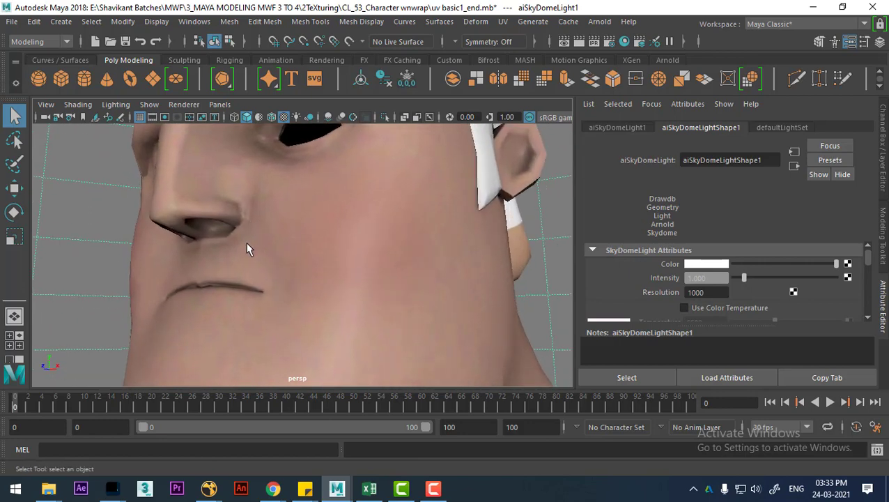
pyautogui.moveTo(248, 248)
pyautogui.keyDown('alt'); pyautogui.mouseDown()
pyautogui.moveTo(334, 276)
pyautogui.moveTo(308, 225)
pyautogui.moveTo(361, 291)
pyautogui.moveTo(433, 298)
pyautogui.moveTo(352, 176)
pyautogui.mouseUp(); pyautogui.keyUp('alt')
pyautogui.scroll(-2, 307, 224)
# Orbit to a frontal view and deselect the head to inspect the occlusion shading.
pyautogui.click(351, 175)
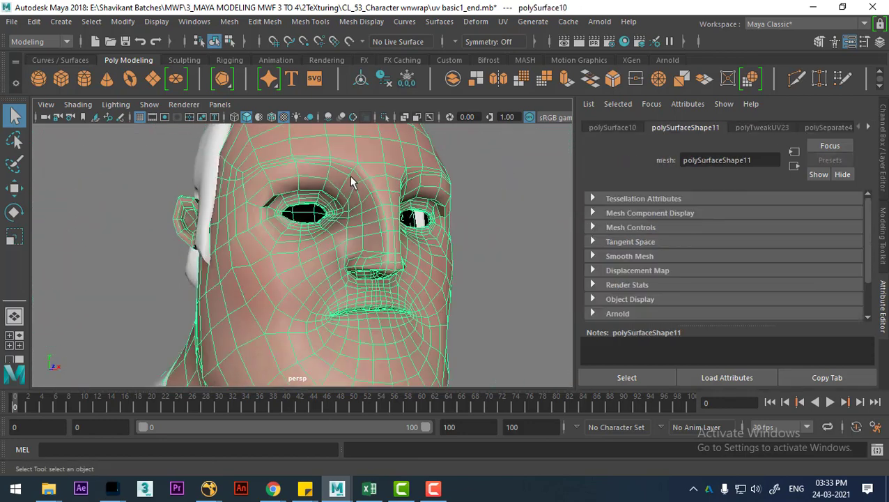
pyautogui.moveTo(366, 245)
pyautogui.keyDown('alt'); pyautogui.mouseDown()
pyautogui.moveTo(447, 307)
pyautogui.moveTo(337, 288)
pyautogui.moveTo(318, 274)
pyautogui.moveTo(333, 252)
pyautogui.moveTo(387, 290)
pyautogui.moveTo(369, 269)
pyautogui.moveTo(426, 298)
pyautogui.moveTo(380, 290)
pyautogui.moveTo(369, 310)
pyautogui.mouseUp(); pyautogui.keyUp('alt')
pyautogui.click(495, 289)
pyautogui.click(369, 269)
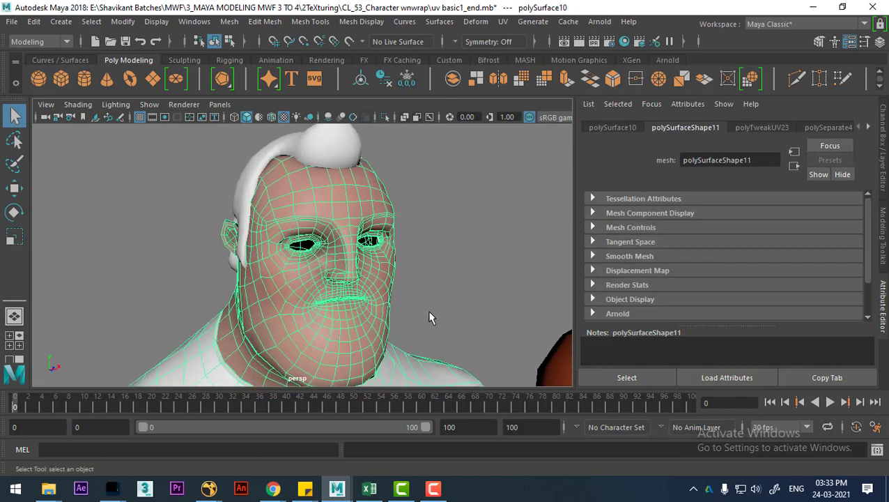
pyautogui.click(467, 303)
pyautogui.moveTo(467, 303)
pyautogui.keyDown('alt'); pyautogui.mouseDown()
pyautogui.moveTo(362, 321)
pyautogui.moveTo(348, 313)
pyautogui.mouseUp(); pyautogui.keyUp('alt')
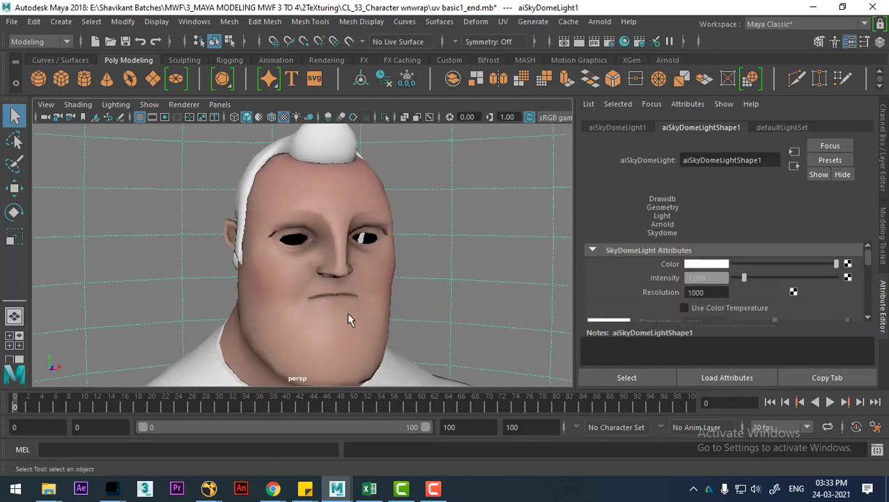
# Select the head mesh and apply Smooth from the polygon operations menu.
pyautogui.click(323, 340)
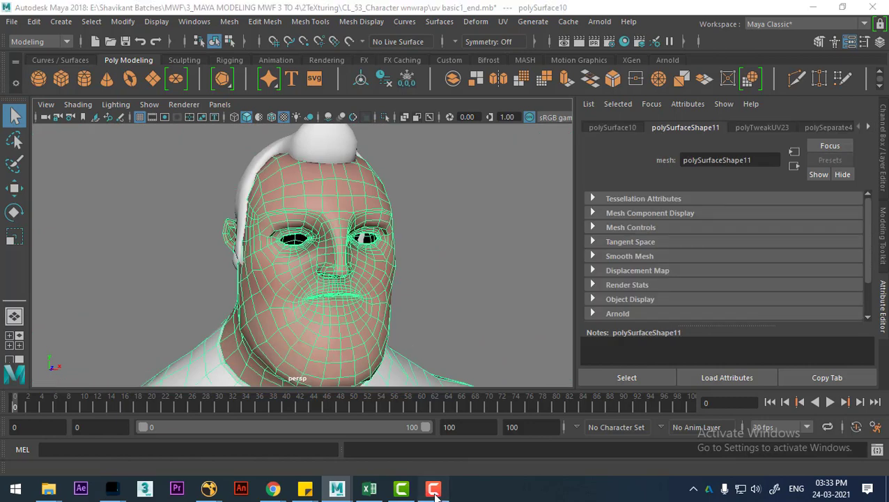
pyautogui.click(434, 488)
pyautogui.click(825, 431)
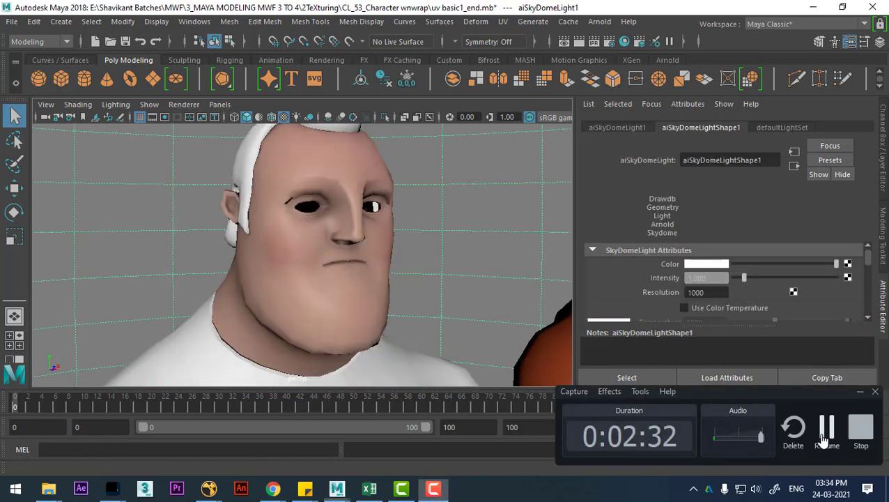
pyautogui.click(366, 266)
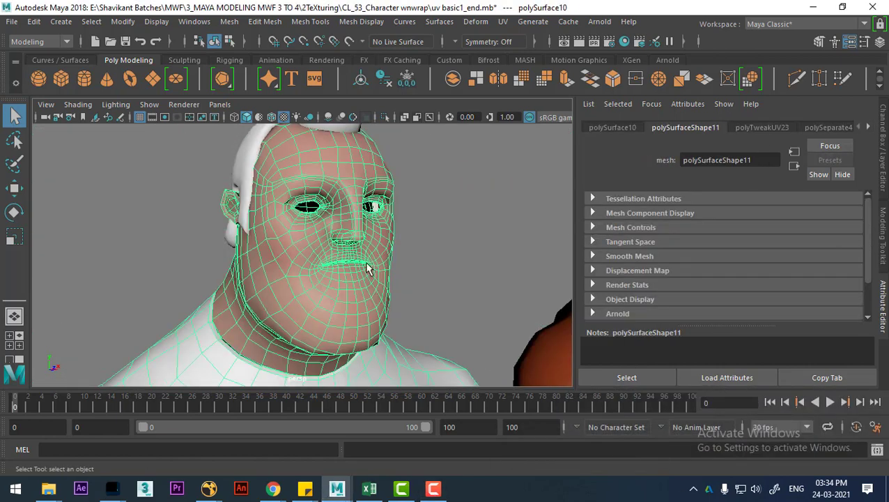
pyautogui.moveTo(303, 238)
pyautogui.keyDown('shift'); pyautogui.mouseDown(button='right')
pyautogui.moveTo(286, 272)
pyautogui.moveTo(278, 245)
pyautogui.mouseUp(button='right'); pyautogui.keyUp('shift')
pyautogui.click(298, 244)
pyautogui.click(298, 248)
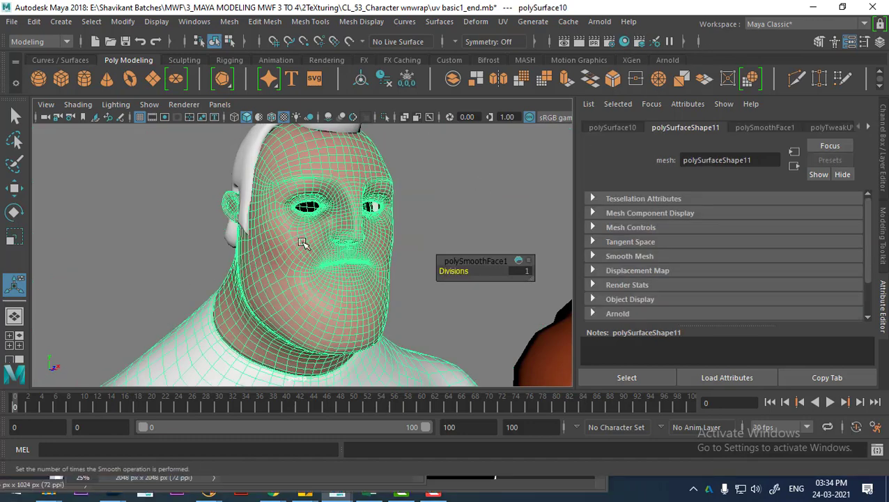
# Assign aiAmbientOcclusion1 to the smoothed head and deselect it.
pyautogui.moveTo(304, 242); pyautogui.dragTo(342, 468, button='right')
pyautogui.moveTo(299, 473)
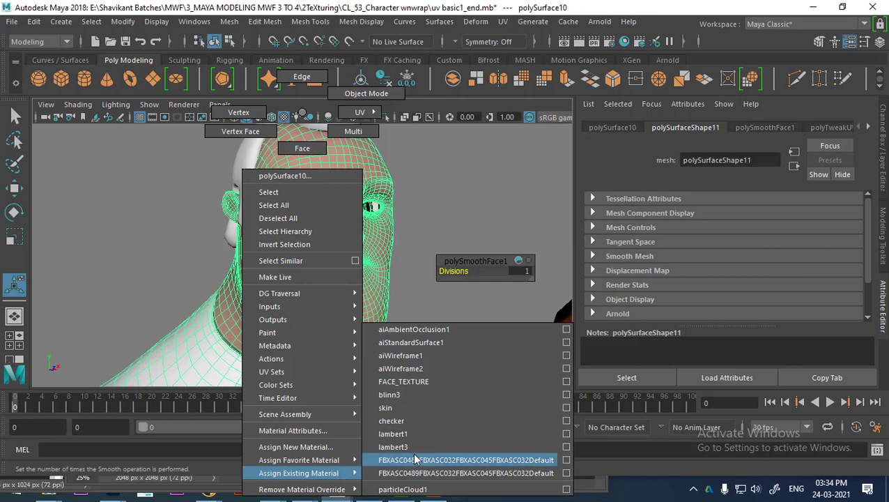
pyautogui.click(460, 331)
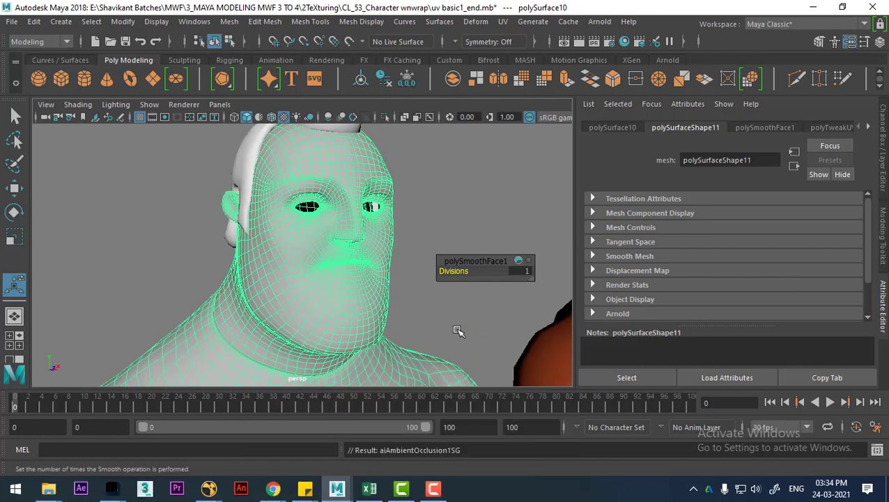
pyautogui.click(446, 327)
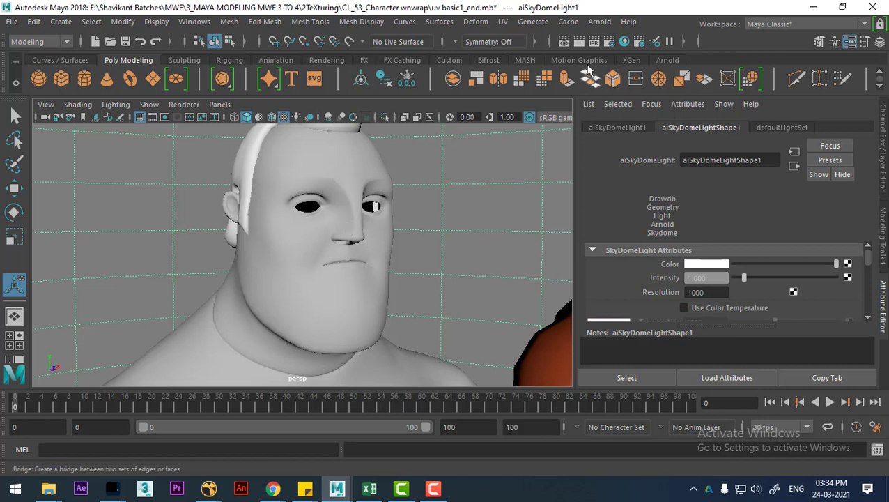
# Open Render Selection To Texture, edit the resolution value and try rendering.
pyautogui.click(600, 22)
pyautogui.moveTo(627, 139)
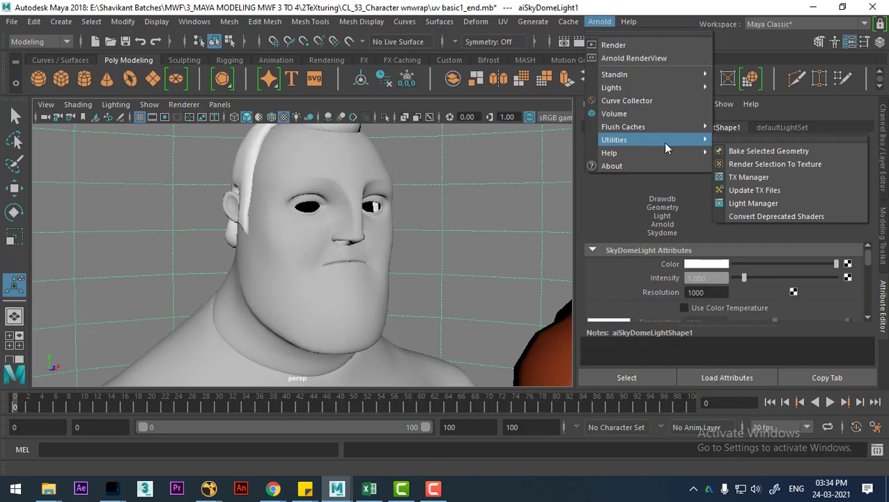
pyautogui.click(783, 165)
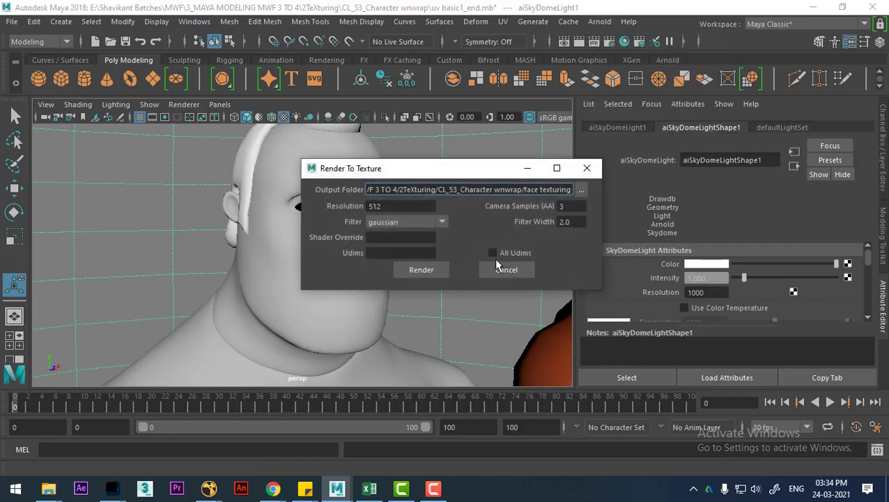
pyautogui.doubleClick(394, 207)
pyautogui.write('2048')
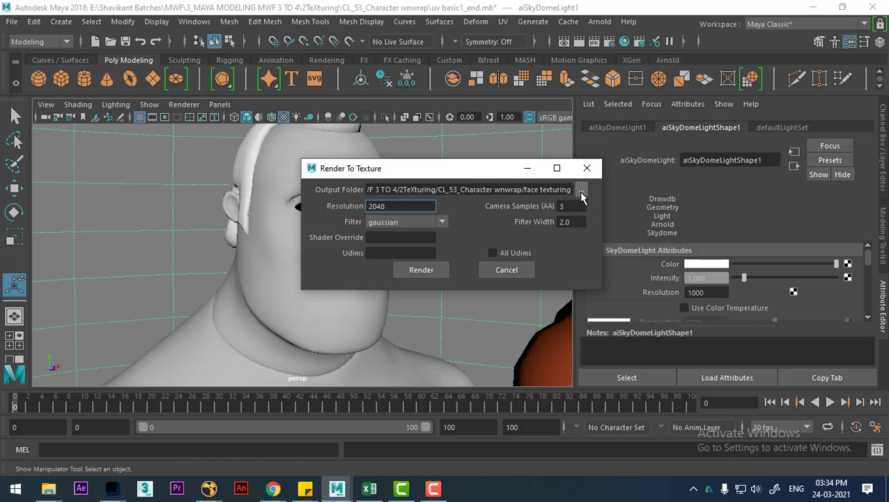
pyautogui.click(418, 271)
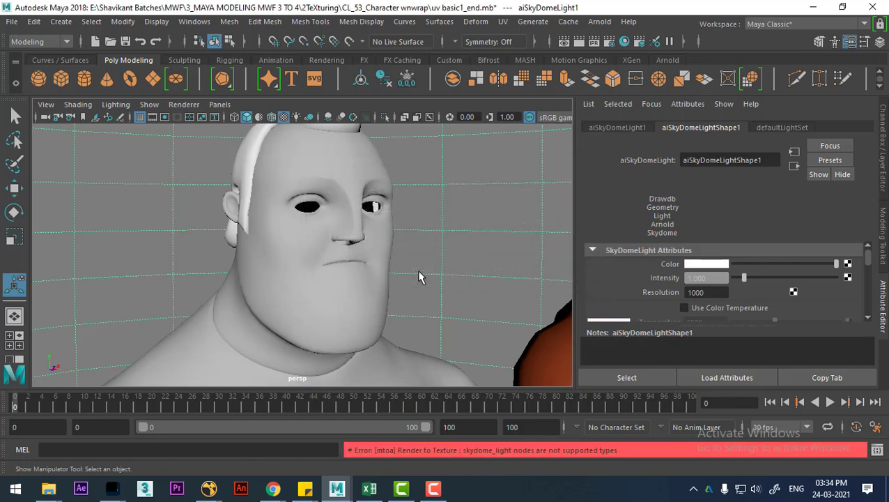
# Select the head mesh and reopen Render Selection To Texture at 2048 resolution.
pyautogui.click(341, 296)
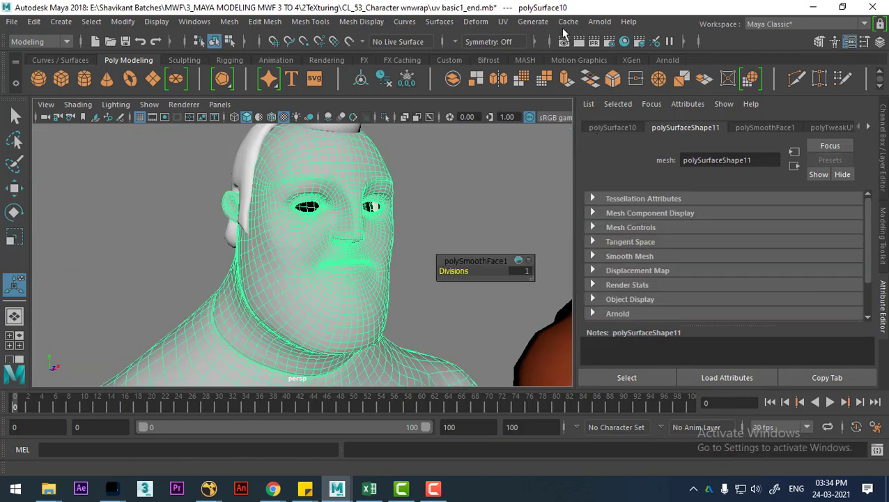
pyautogui.click(599, 21)
pyautogui.moveTo(615, 139)
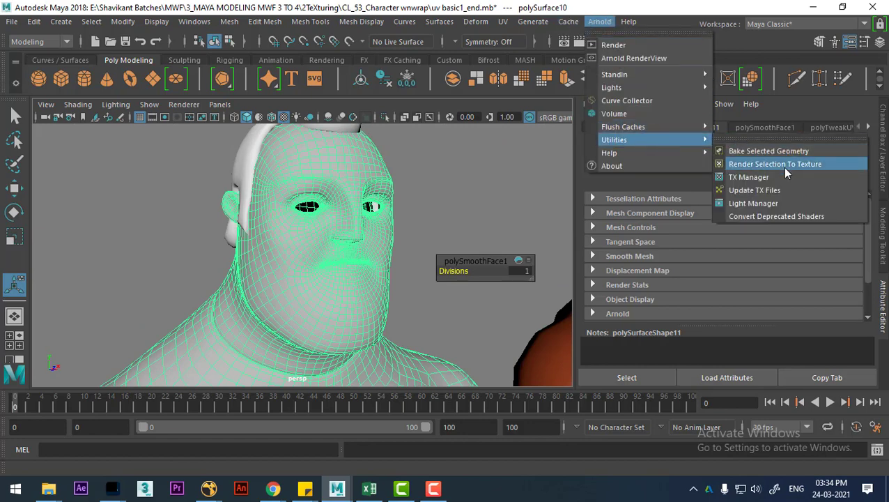
pyautogui.click(785, 169)
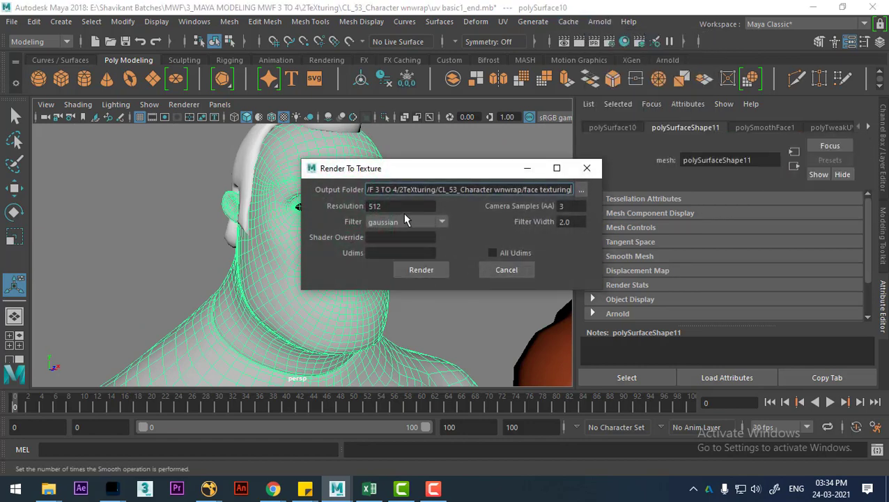
pyautogui.press('Tab')
pyautogui.write('2048')
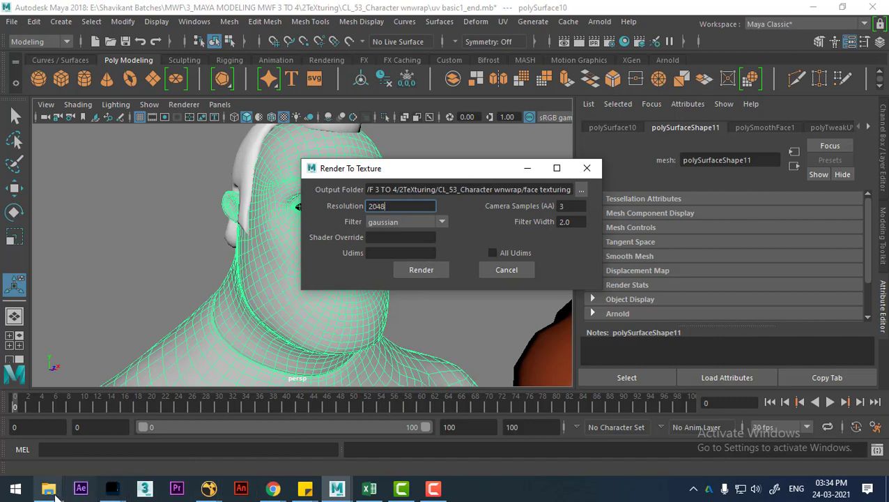
# Copy the face texturing folder path from File Explorer.
pyautogui.click(48, 489)
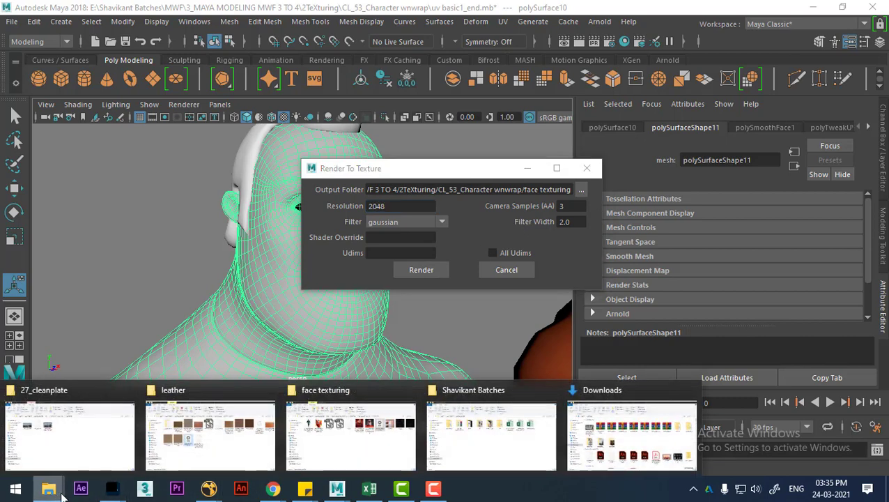
pyautogui.click(382, 447)
pyautogui.click(659, 102)
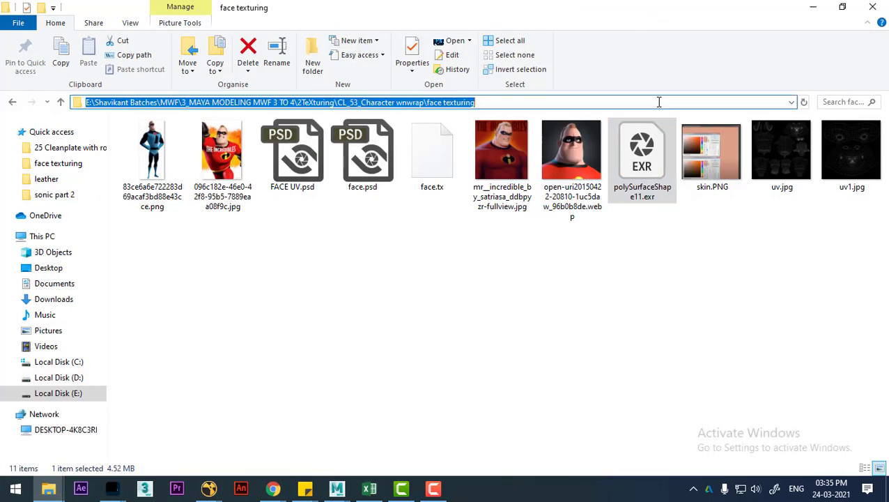
pyautogui.click(813, 7)
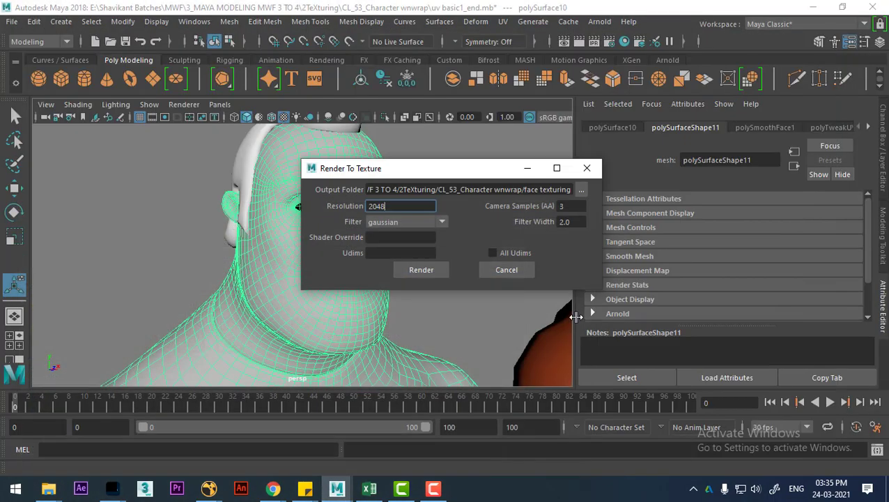
# Set the face texturing folder as bake output and bake the head mesh to a 2048 texture.
pyautogui.click(581, 190)
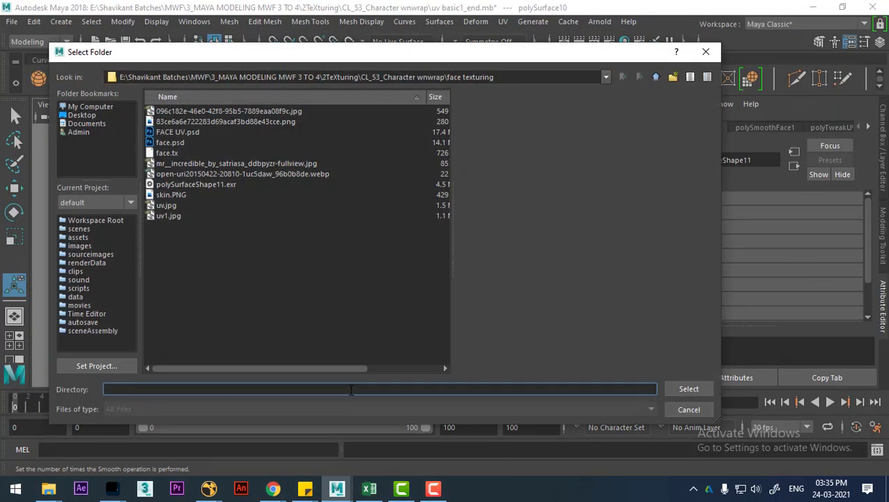
pyautogui.write('E:\\Shavikant Batches\\MWF\\3_MAYA MODELING MWF 3 TO 4\\2TeXturing\\CL_53_Character wnwrap\\face texturing')
pyautogui.click(687, 388)
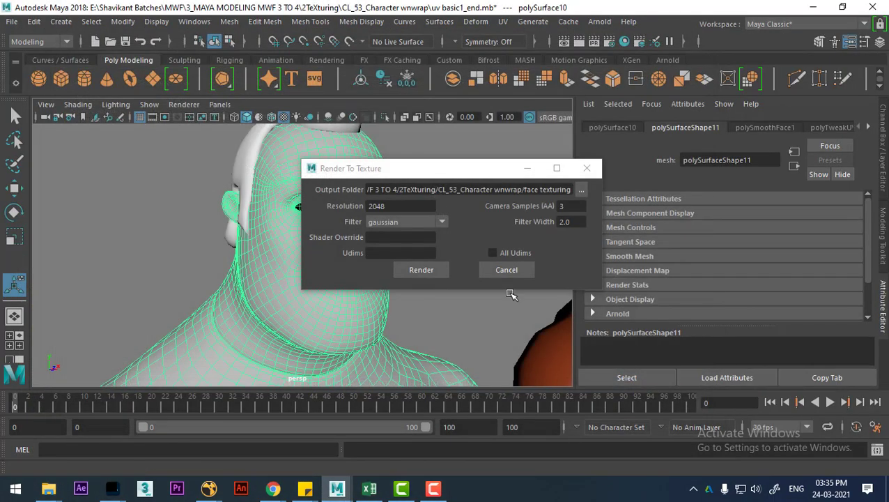
pyautogui.click(422, 269)
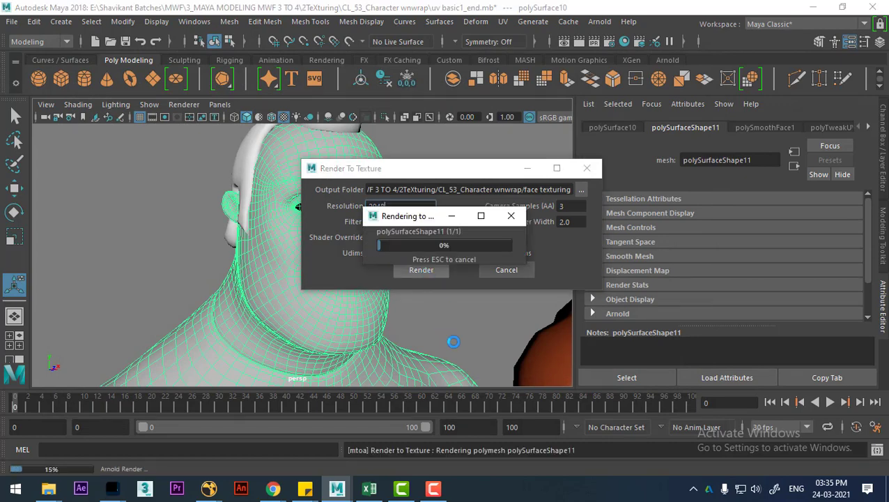
pyautogui.click(434, 488)
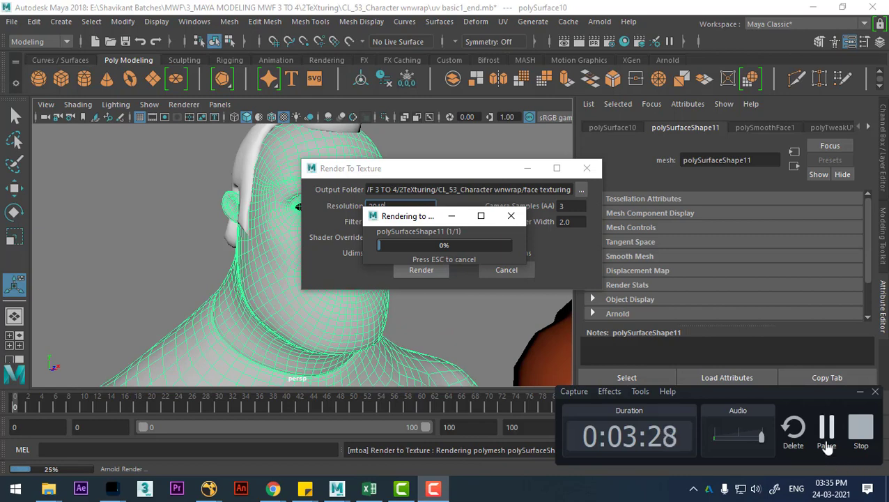
pyautogui.click(819, 438)
# Copy the baked polySurfaceShape11.exr layer into FACE UV.psd as Layer 6, accepting the bit-depth conversion.
pyautogui.click(816, 443)
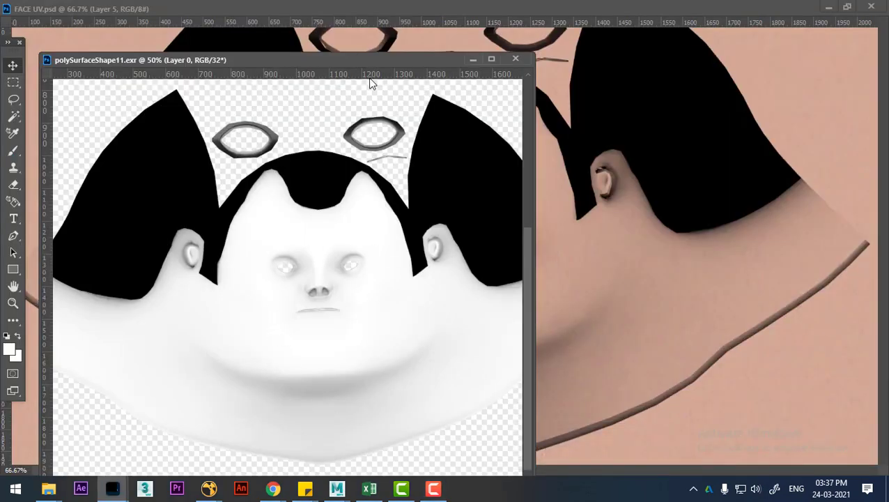
pyautogui.moveTo(369, 60); pyautogui.dragTo(531, 206)
pyautogui.click(513, 120)
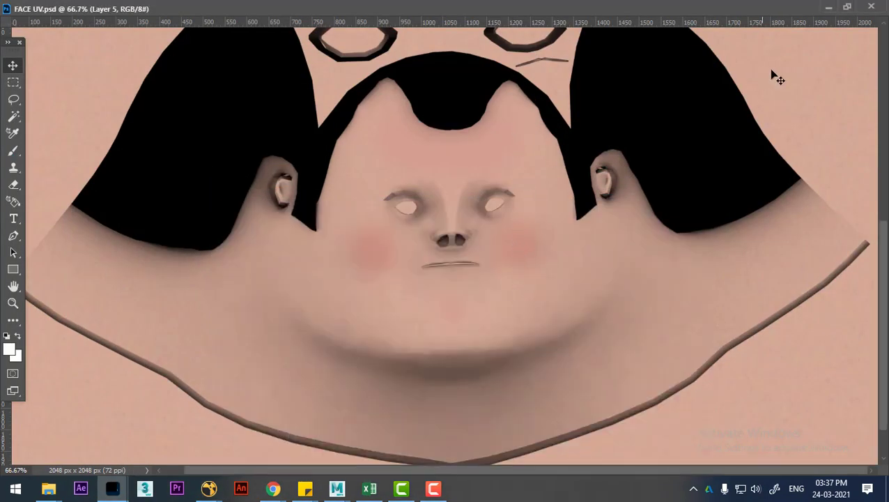
pyautogui.keyDown('alt'); pyautogui.scroll(-1, 496, 268); pyautogui.keyUp('alt')
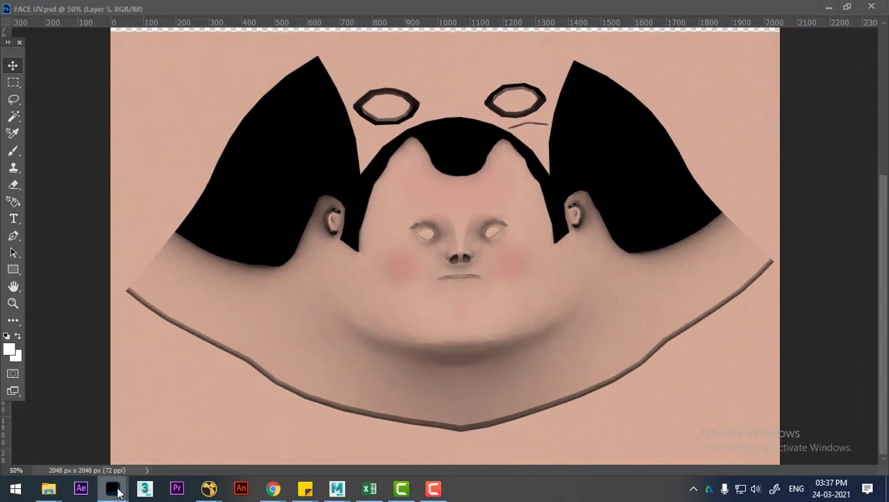
pyautogui.click(163, 441)
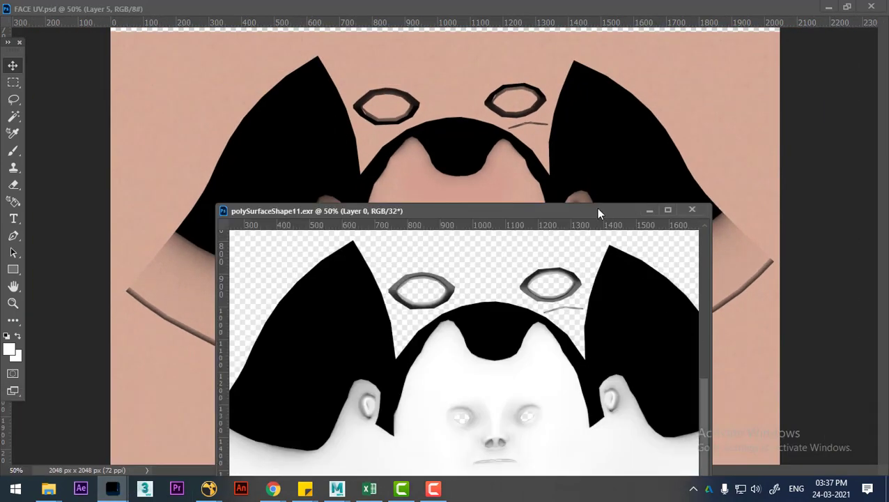
pyautogui.moveTo(598, 212); pyautogui.dragTo(666, 220)
pyautogui.scroll(3, 546, 253)
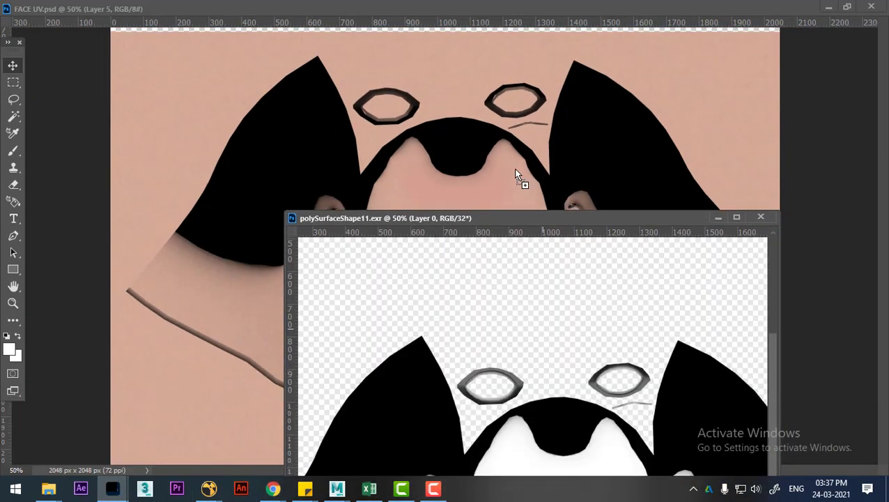
pyautogui.moveTo(516, 174); pyautogui.dragTo(516, 175)
pyautogui.click(427, 199)
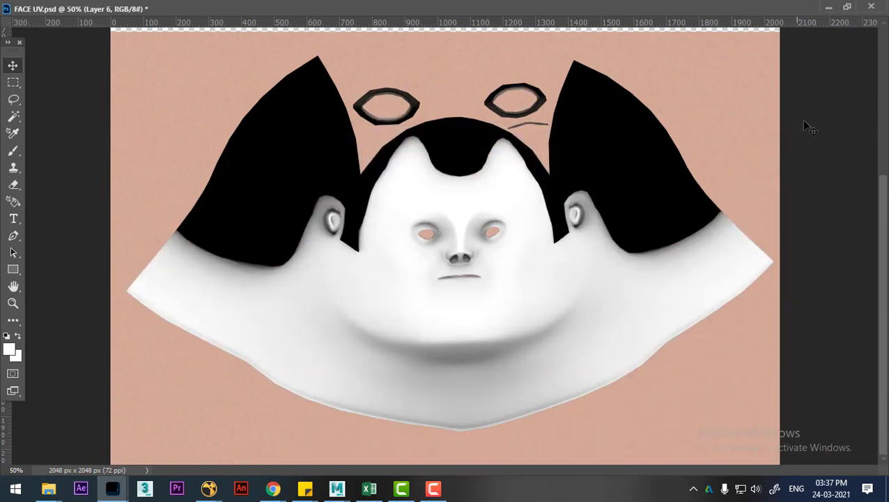
# Close the baked exr document and zoom FACE UV.psd to 100% on the face.
pyautogui.click(848, 8)
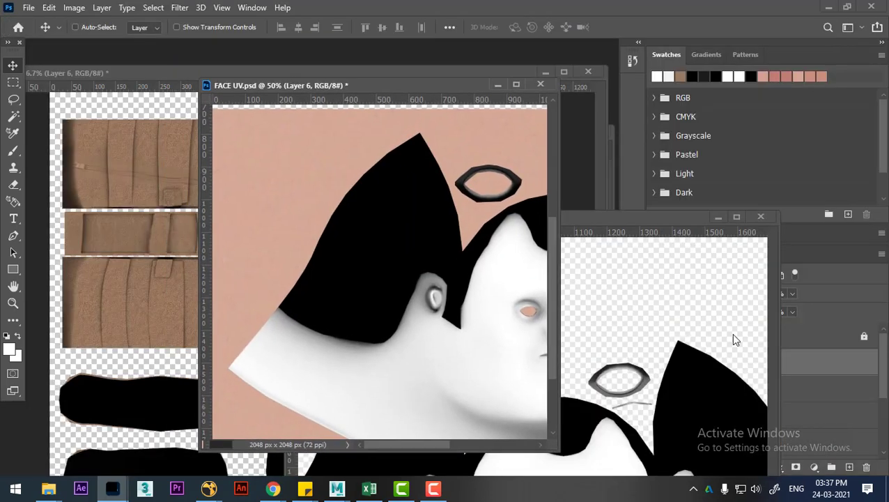
pyautogui.click(719, 217)
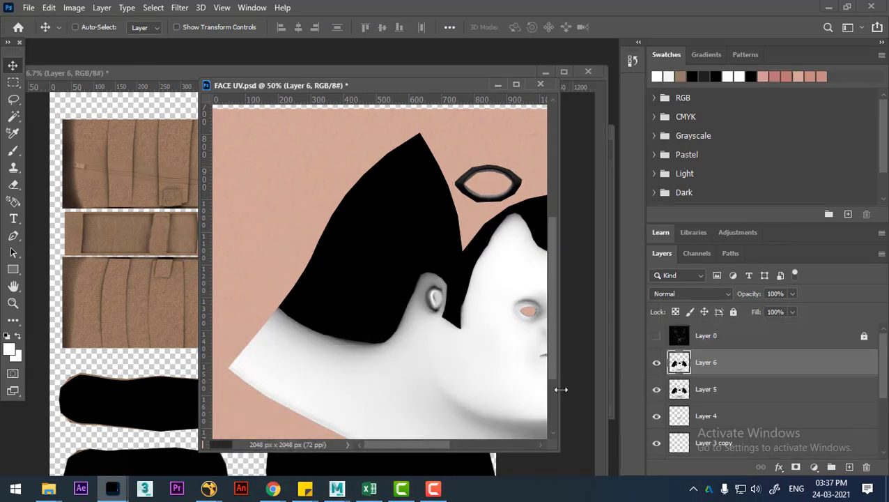
pyautogui.keyDown('ctrl'); pyautogui.hscroll(3, 418, 230); pyautogui.keyUp('ctrl')
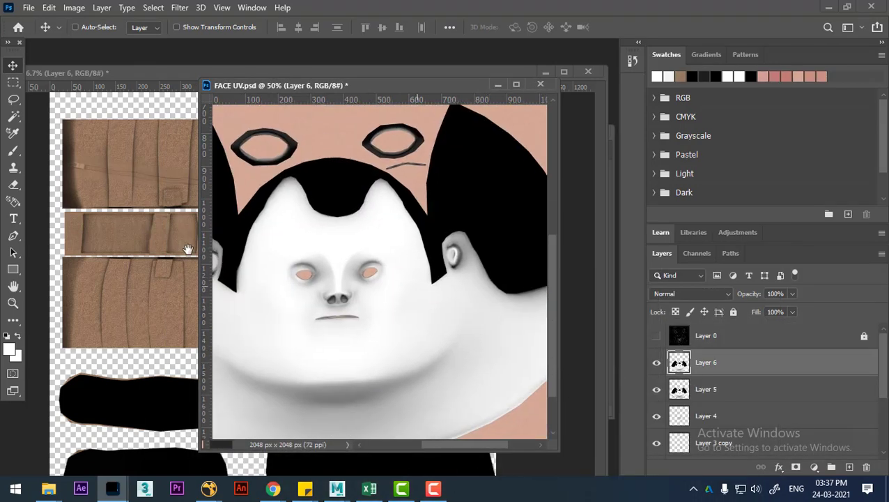
pyautogui.keyDown('ctrl'); pyautogui.hscroll(2, 348, 237); pyautogui.keyUp('ctrl')
pyautogui.scroll(-1, 323, 243)
pyautogui.hotkey('ctrl', '+')
pyautogui.hotkey('ctrl', '+')
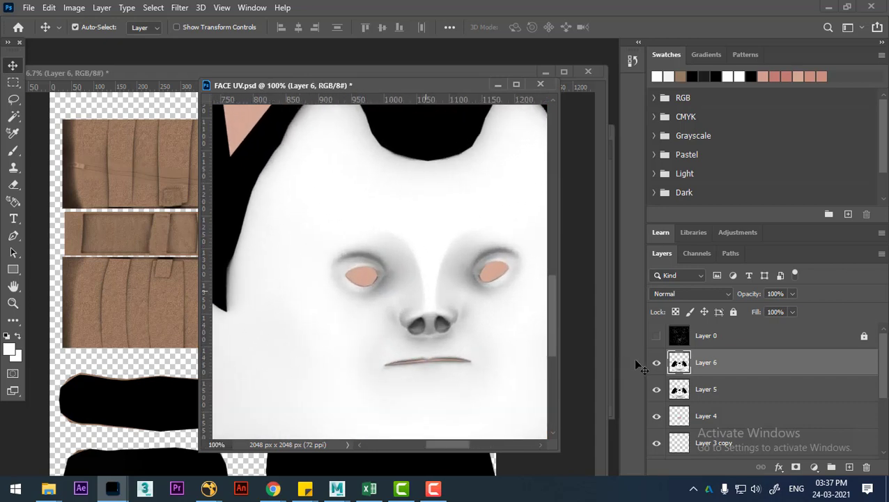
# Set Layer 5 to Normal blending and toggle Layers 5 and 6 to compare the skin.
pyautogui.click(657, 365)
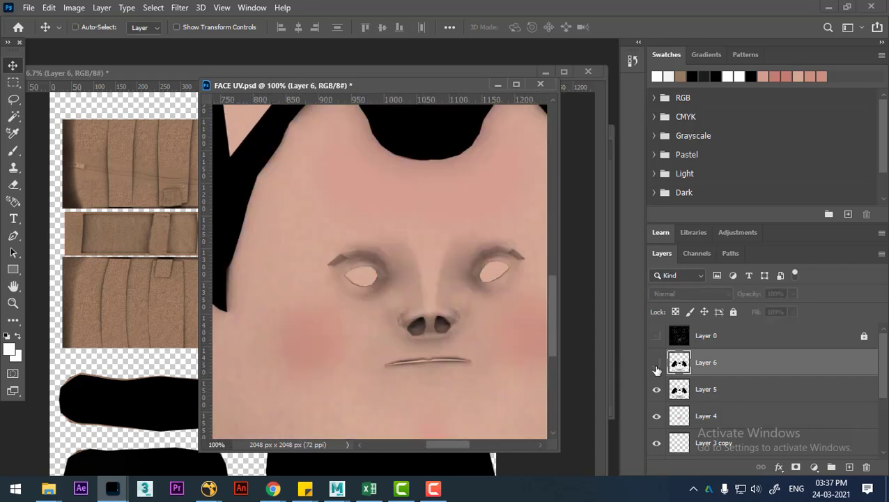
pyautogui.click(723, 396)
pyautogui.click(690, 293)
pyautogui.click(666, 160)
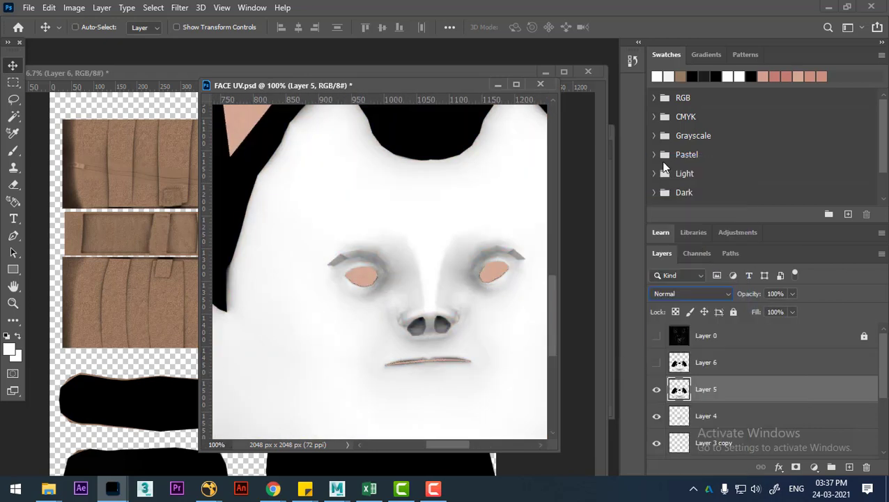
pyautogui.click(656, 389)
pyautogui.click(657, 390)
pyautogui.click(655, 363)
pyautogui.click(656, 363)
pyautogui.click(655, 362)
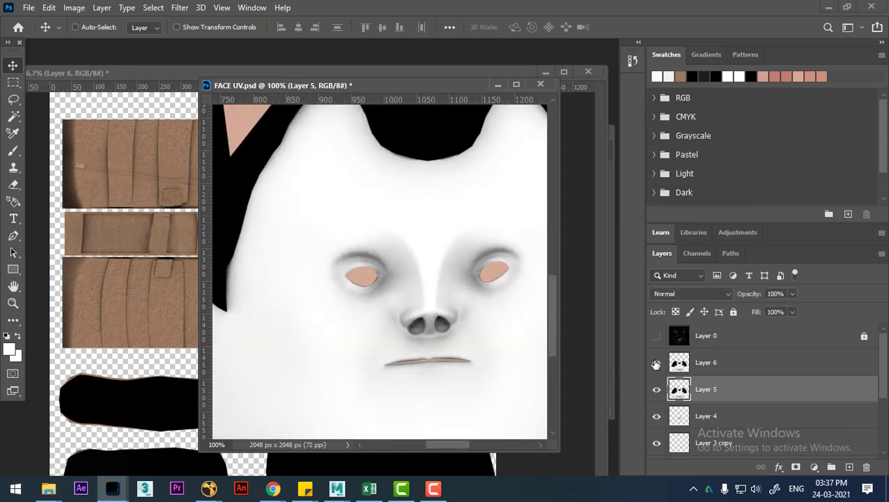
# Hide Layer 5 and blend Layer 6 as Multiply over the skin.
pyautogui.click(657, 390)
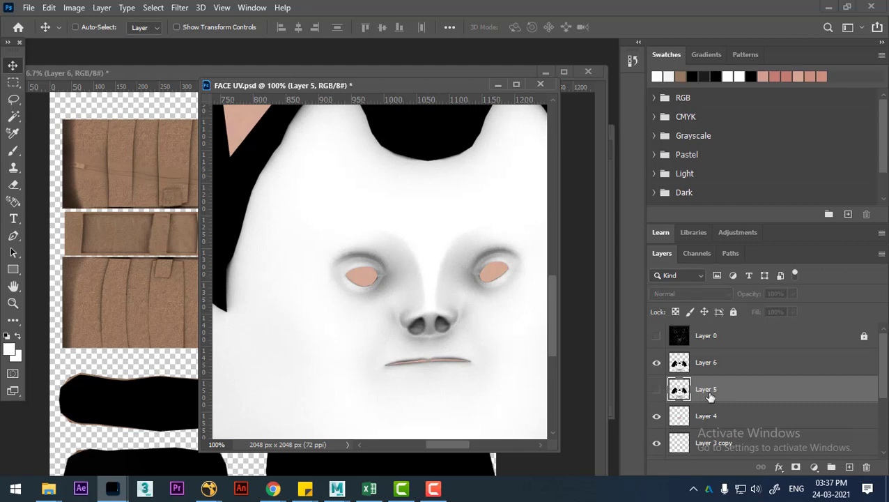
pyautogui.click(712, 365)
pyautogui.click(707, 294)
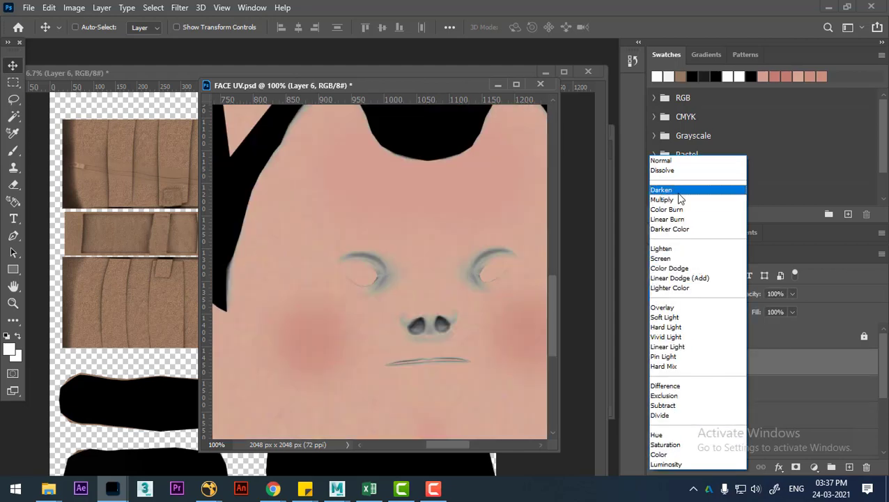
pyautogui.click(679, 201)
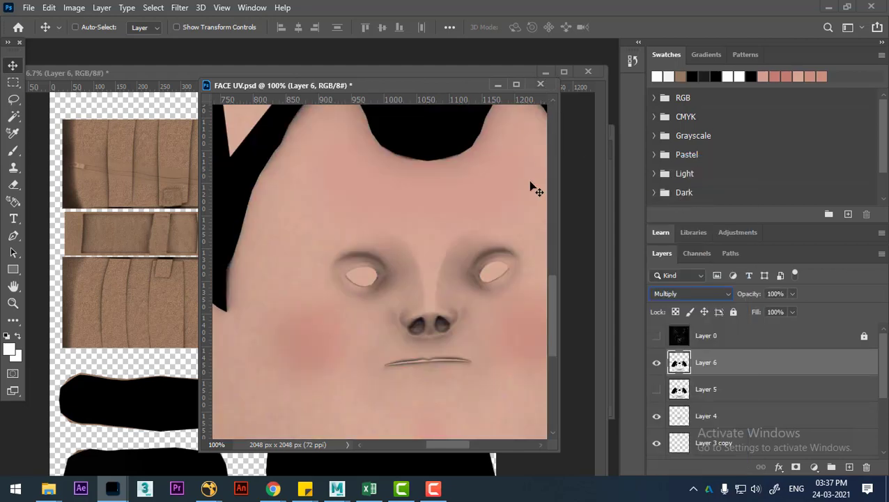
pyautogui.hotkey('ctrl', '-')
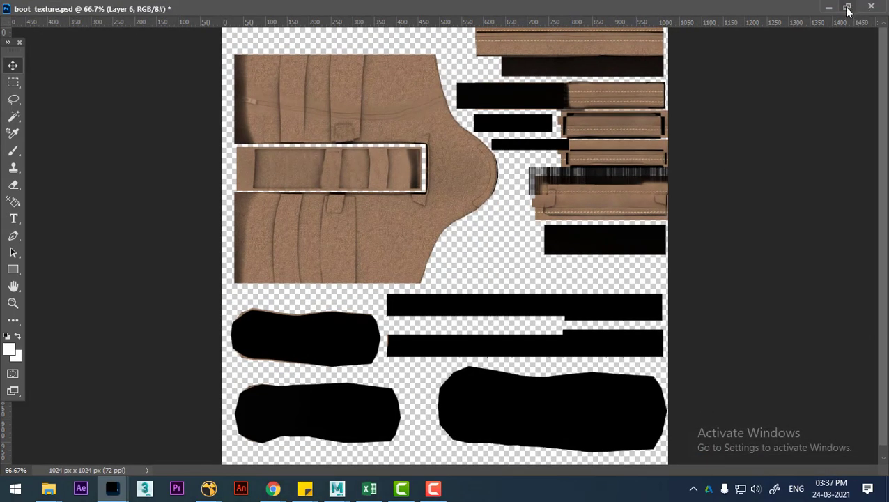
# Enlarge the FACE UV.psd window to show the whole texture alongside the layer list.
pyautogui.click(848, 8)
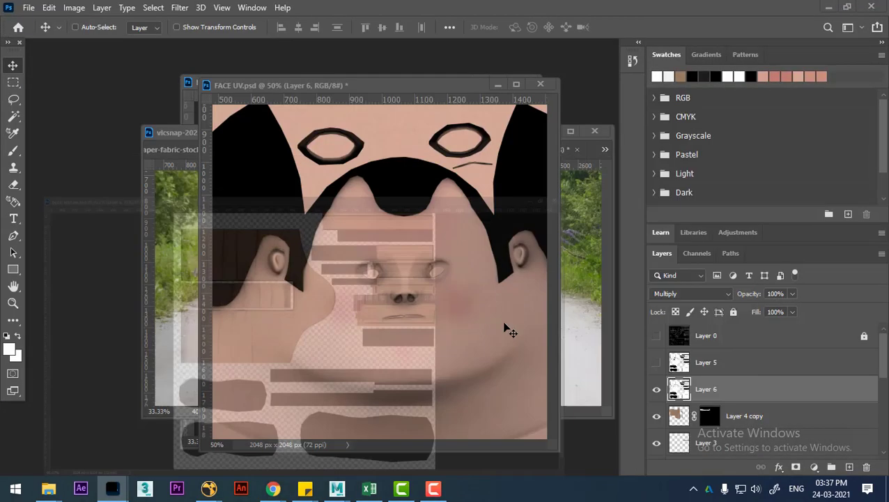
pyautogui.hotkey('ctrl', '+')
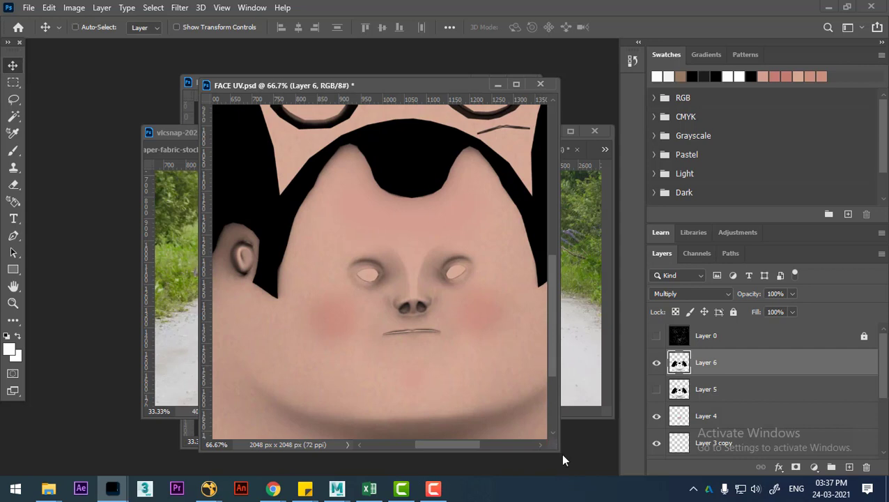
pyautogui.moveTo(559, 453); pyautogui.dragTo(742, 464)
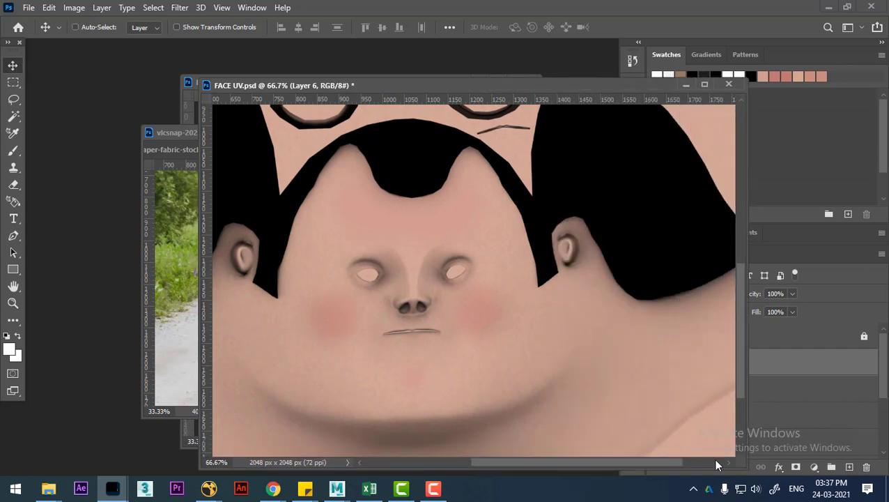
pyautogui.hotkey('ctrl', '-')
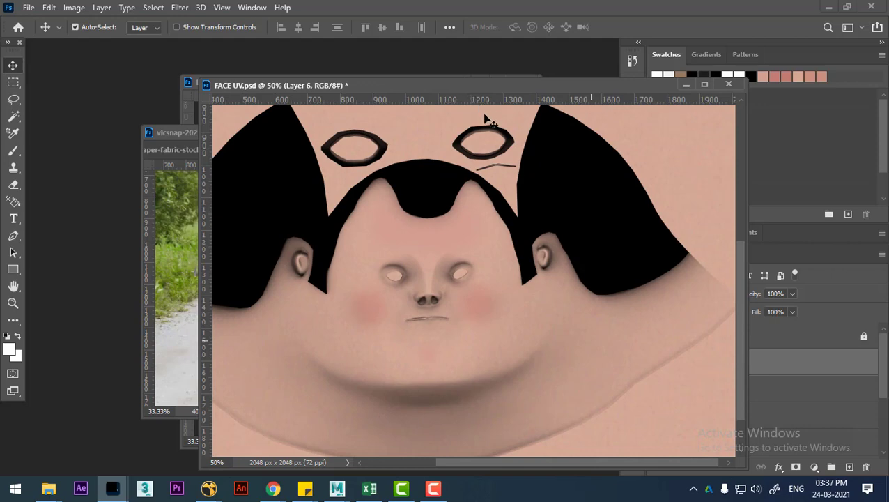
pyautogui.hotkey('ctrl', '-')
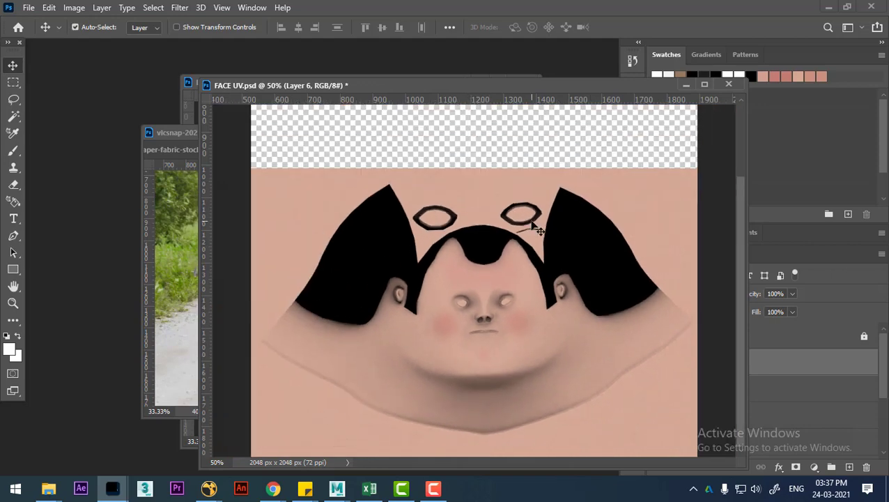
pyautogui.moveTo(517, 93); pyautogui.dragTo(381, 85)
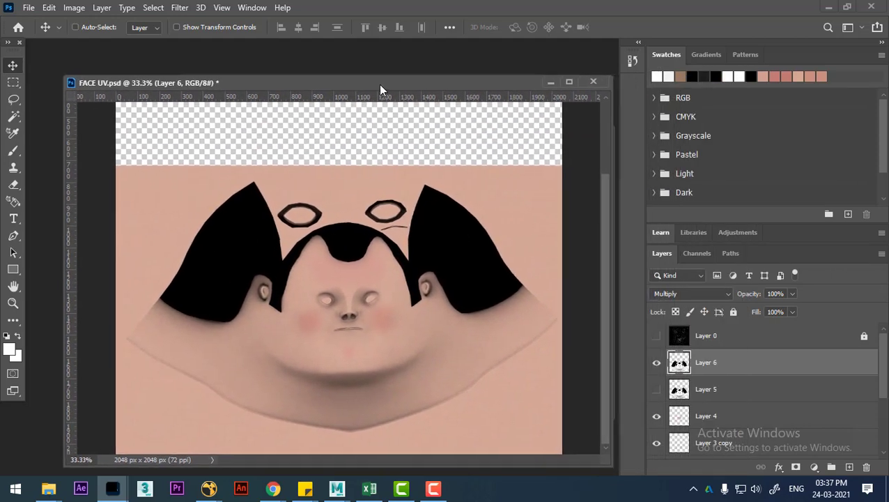
# Add empty Layer 7 above Layer 6, zoomed to 100% on the eyes and nose, with the Brush ready.
pyautogui.click(849, 467)
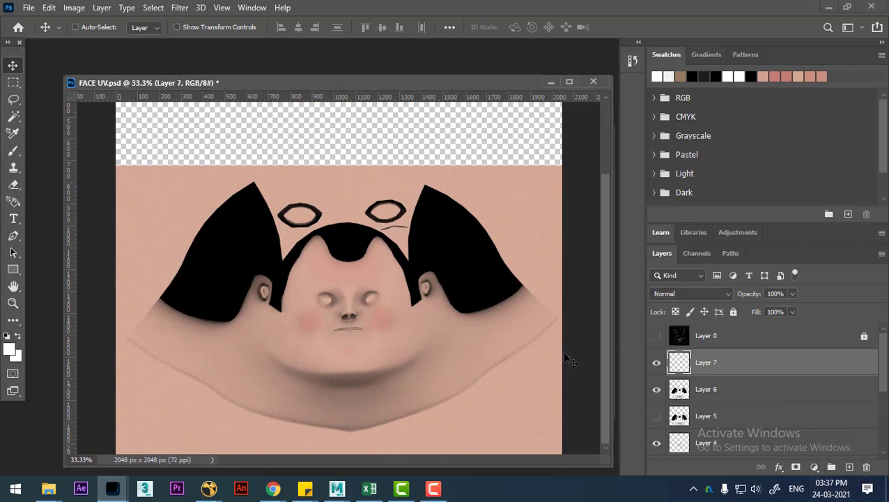
pyautogui.hotkey('ctrl', '+')
pyautogui.hotkey('ctrl', '+')
pyautogui.hotkey('ctrl', '+')
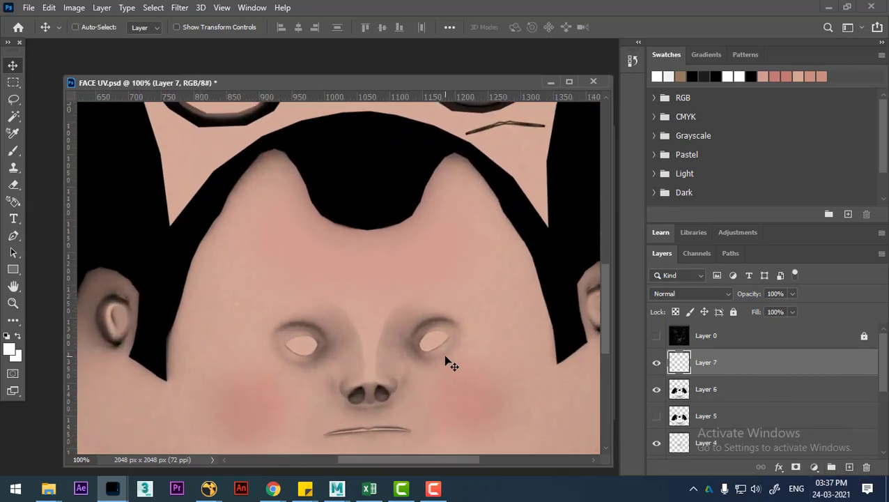
pyautogui.moveTo(407, 287); pyautogui.dragTo(412, 258)
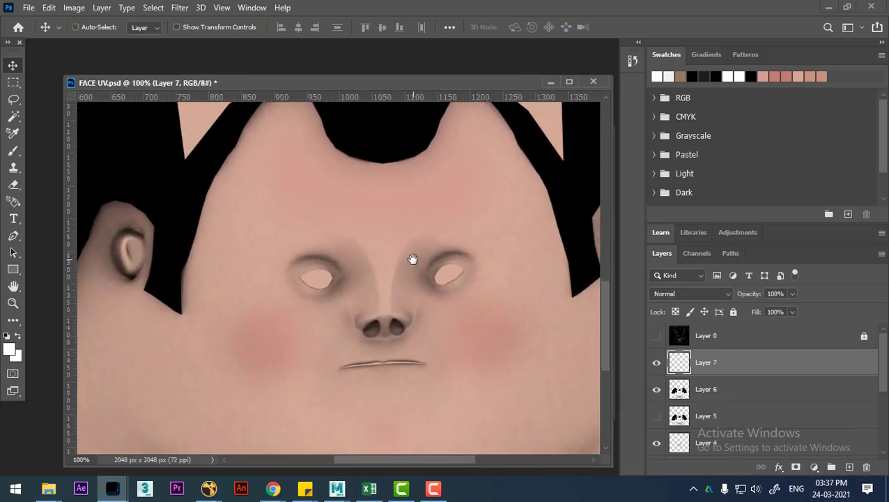
pyautogui.click(659, 337)
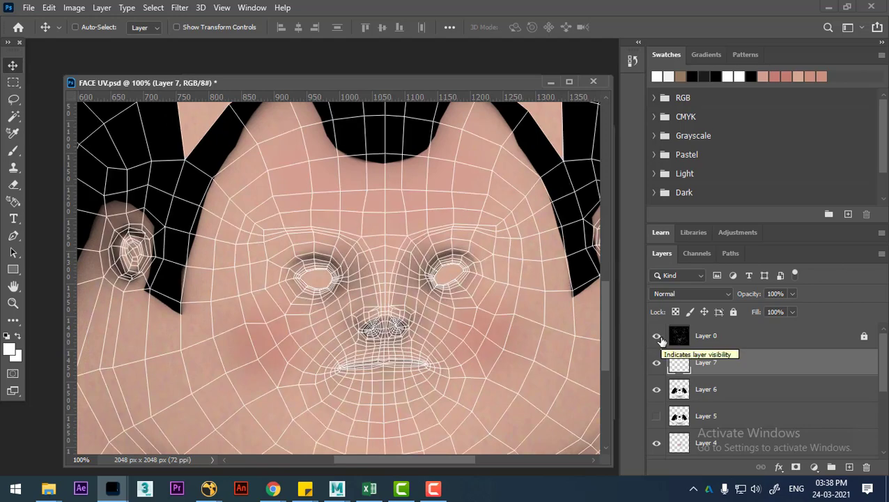
pyautogui.click(657, 337)
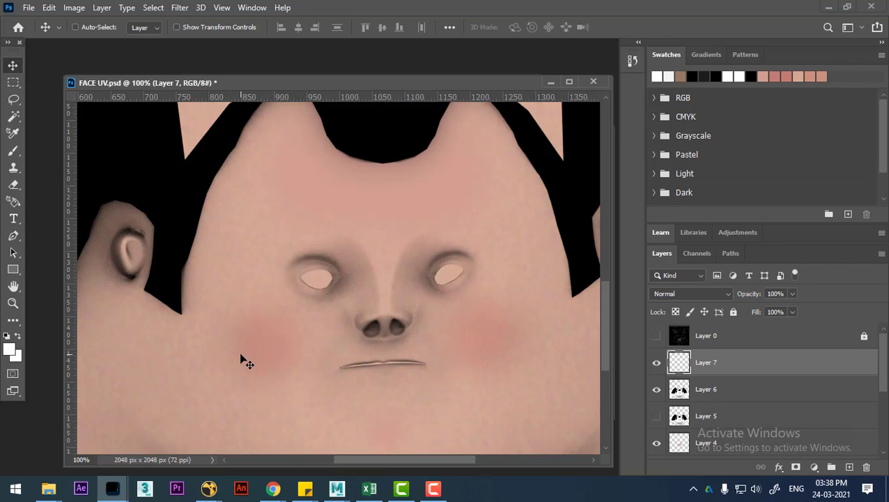
pyautogui.press('b')
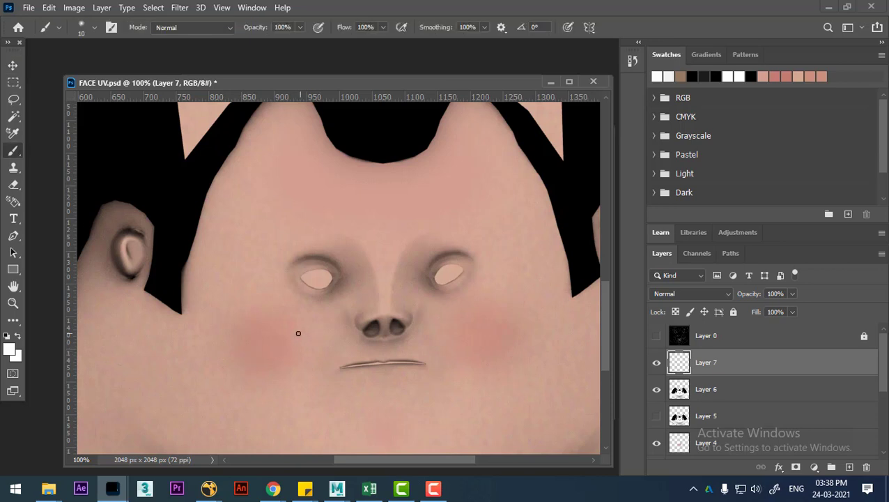
# Sample the skin pink, set the brush to size 50, and set Layer 7 to Multiply.
pyautogui.keyDown('alt'); pyautogui.click(298, 327); pyautogui.keyUp('alt')
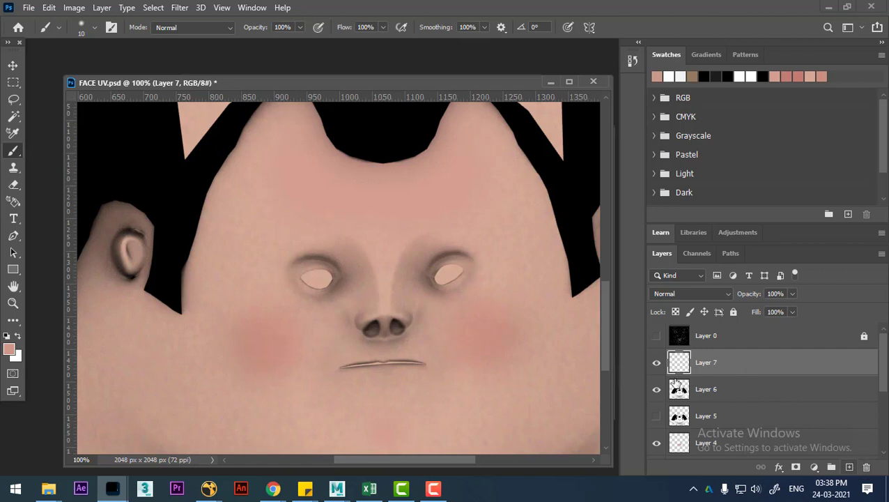
pyautogui.press(']')
pyautogui.press(']')
pyautogui.press(']')
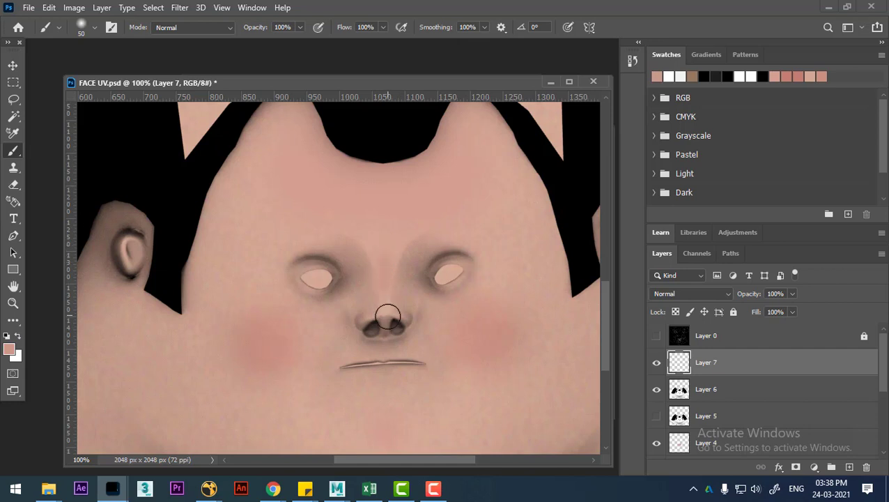
pyautogui.click(698, 293)
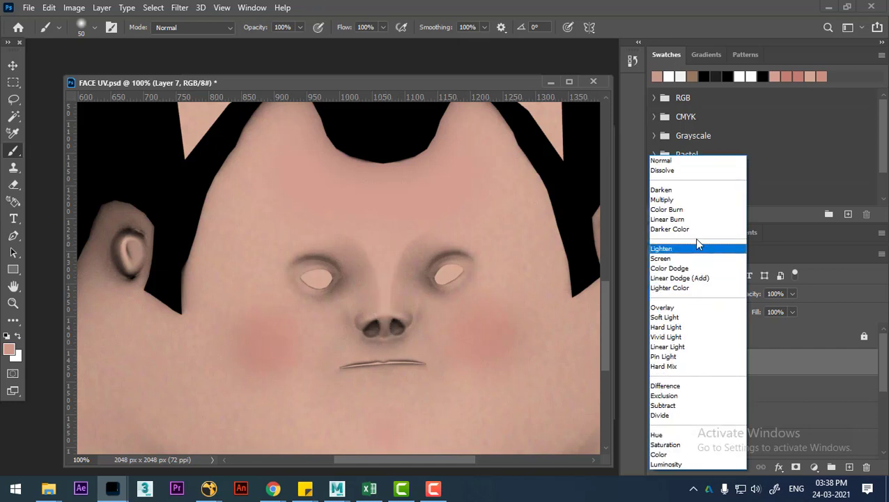
pyautogui.click(689, 165)
pyautogui.press('Down')
pyautogui.press('Down')
pyautogui.press('Down')
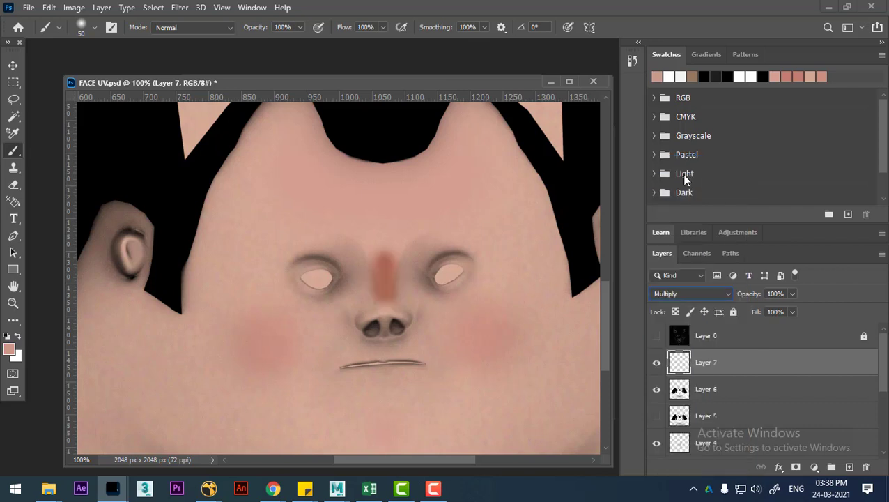
# Paint pink shading across the brow and nose bridge, with Layer 7's fill at 19%.
pyautogui.press('Down')
pyautogui.press('Up')
pyautogui.moveTo(756, 312); pyautogui.dragTo(733, 313)
pyautogui.press('Down')
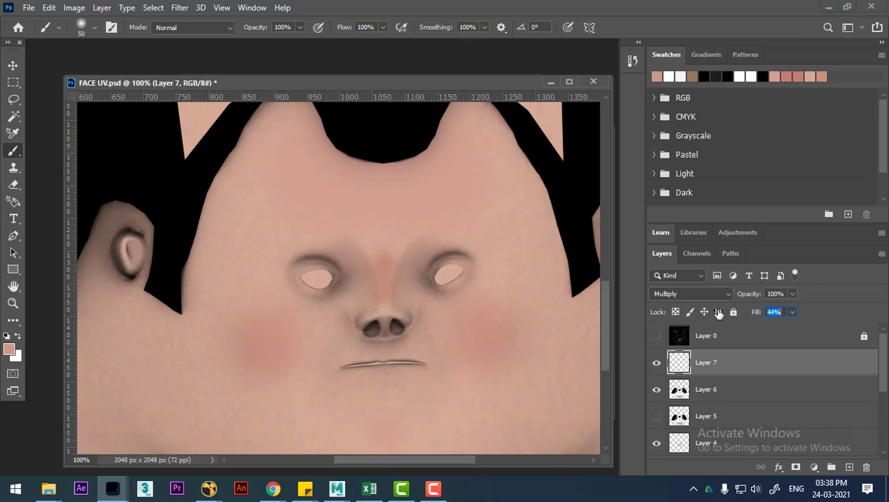
pyautogui.moveTo(313, 230); pyautogui.dragTo(346, 233)
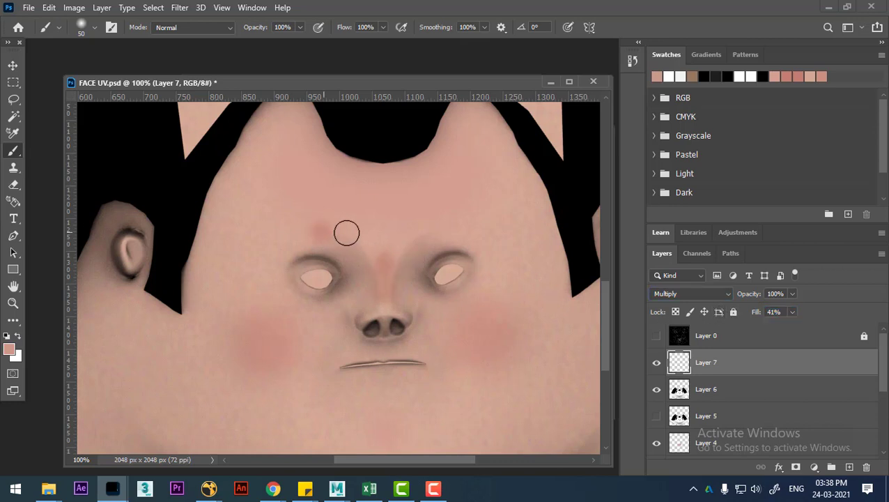
pyautogui.moveTo(376, 263)
pyautogui.mouseDown()
pyautogui.moveTo(384, 308)
pyautogui.moveTo(401, 249)
pyautogui.moveTo(460, 222)
pyautogui.moveTo(270, 227)
pyautogui.mouseUp()
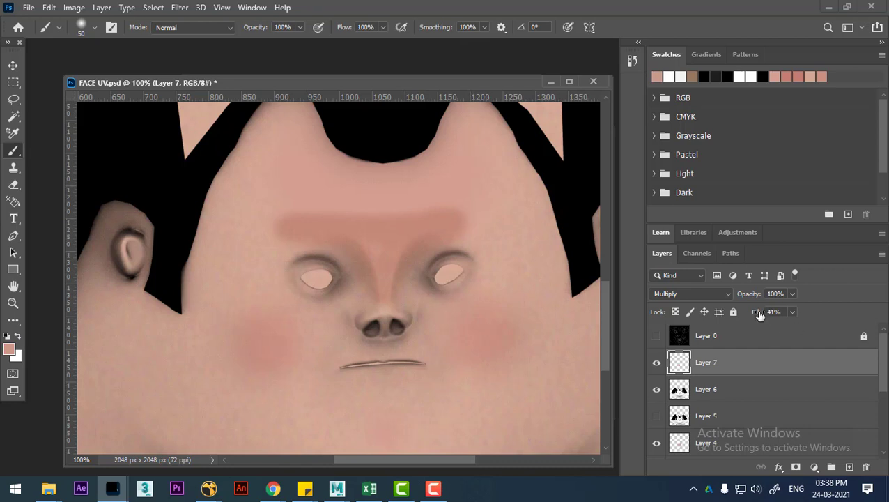
pyautogui.moveTo(759, 315); pyautogui.dragTo(739, 315)
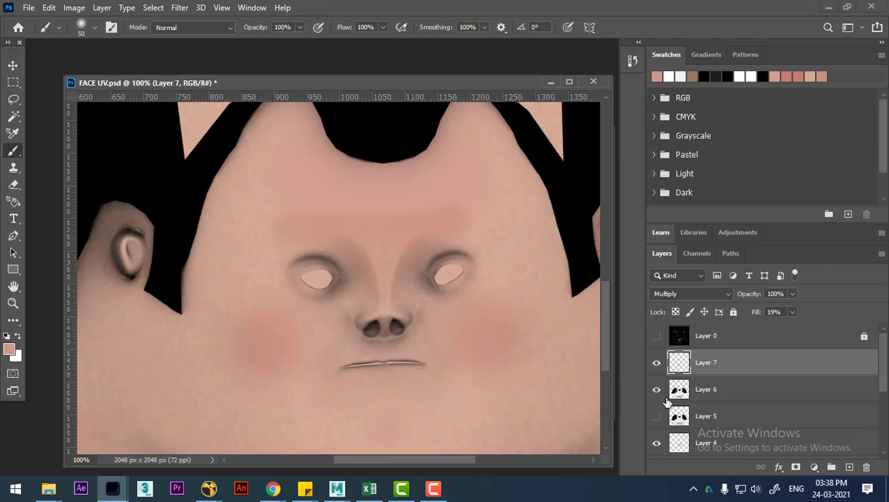
# Compare Layer 7's shading, then select Layer 6 and turn on the lips layer.
pyautogui.click(656, 363)
pyautogui.click(656, 363)
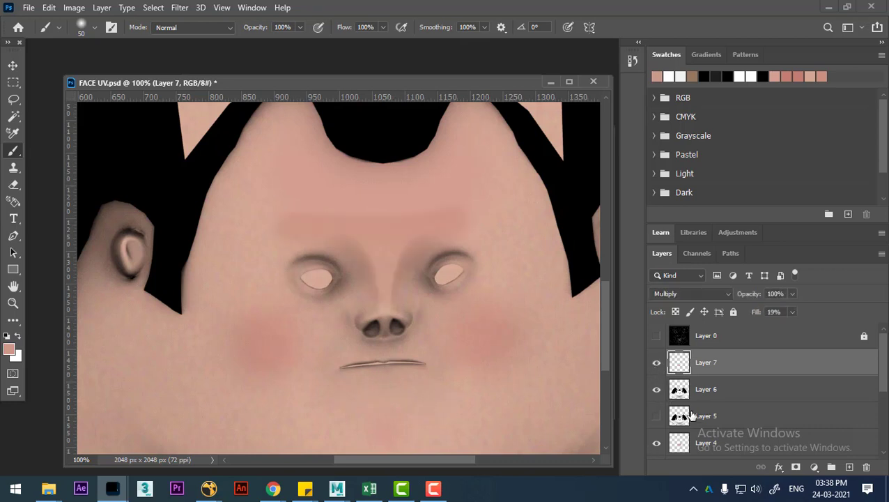
pyautogui.click(731, 396)
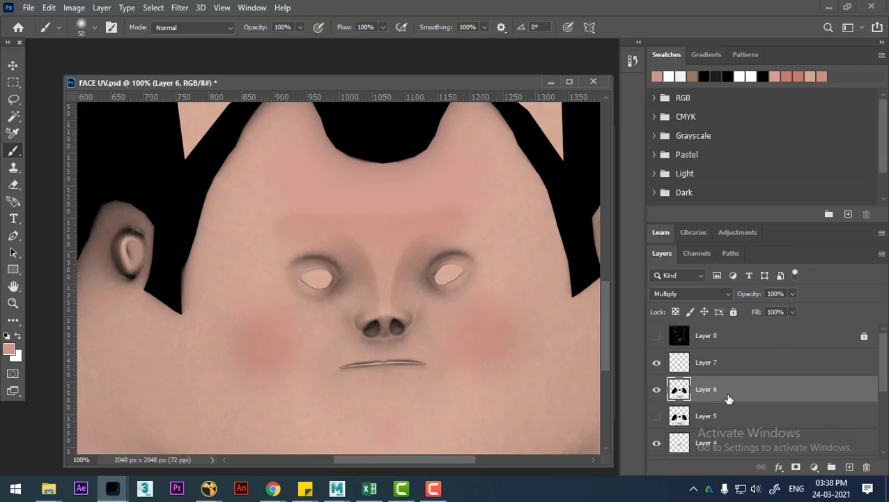
pyautogui.scroll(-1, 729, 398)
pyautogui.scroll(-3, 729, 401)
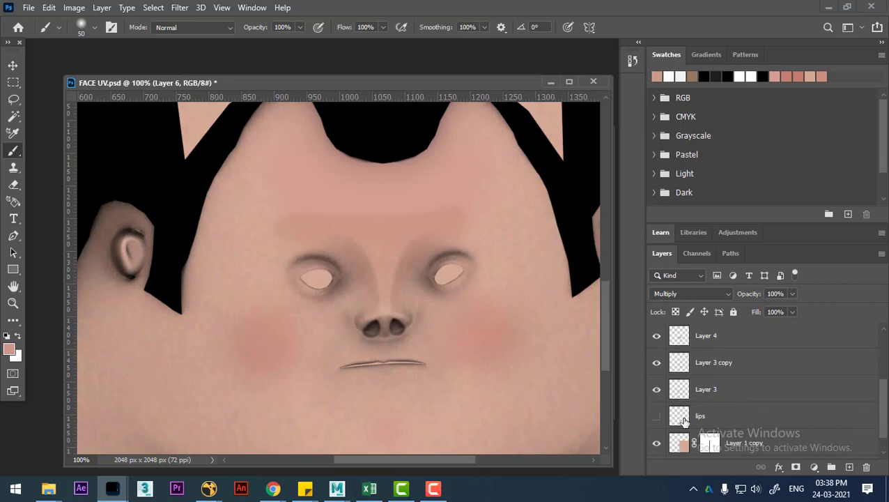
pyautogui.click(658, 417)
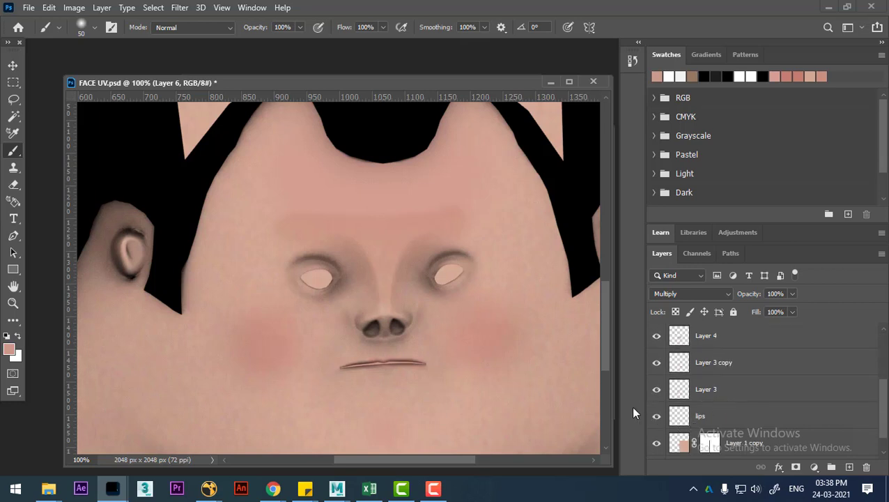
# Zoom to 300% around the eye and add empty Layer 8 above Layer 7.
pyautogui.hotkey('ctrl', '+')
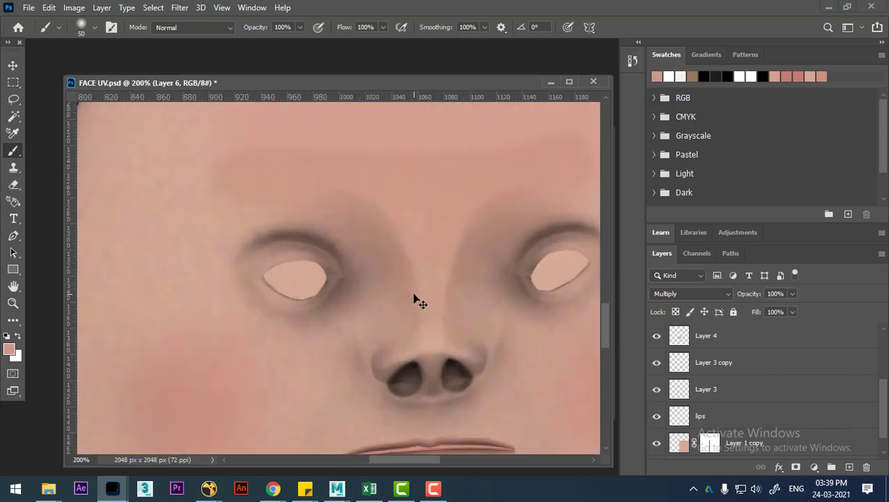
pyautogui.hotkey('ctrl', '+')
pyautogui.scroll(4, 766, 387)
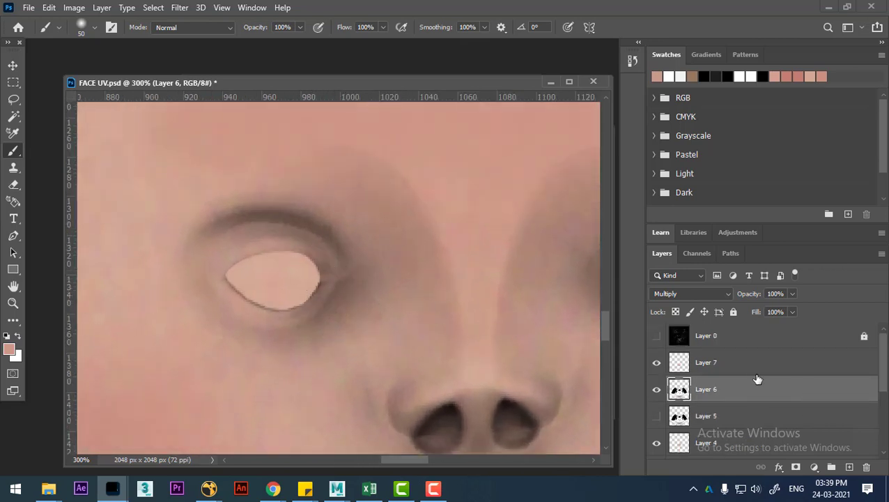
pyautogui.click(755, 364)
pyautogui.click(849, 466)
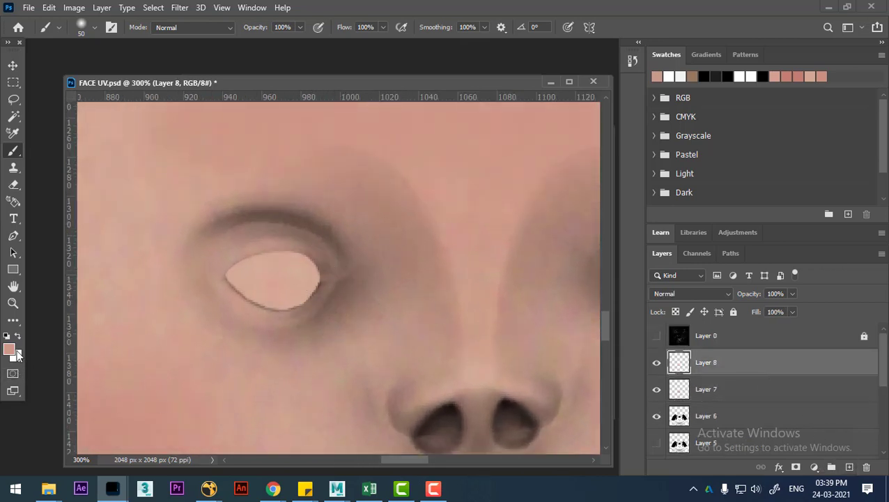
pyautogui.moveTo(49, 488)
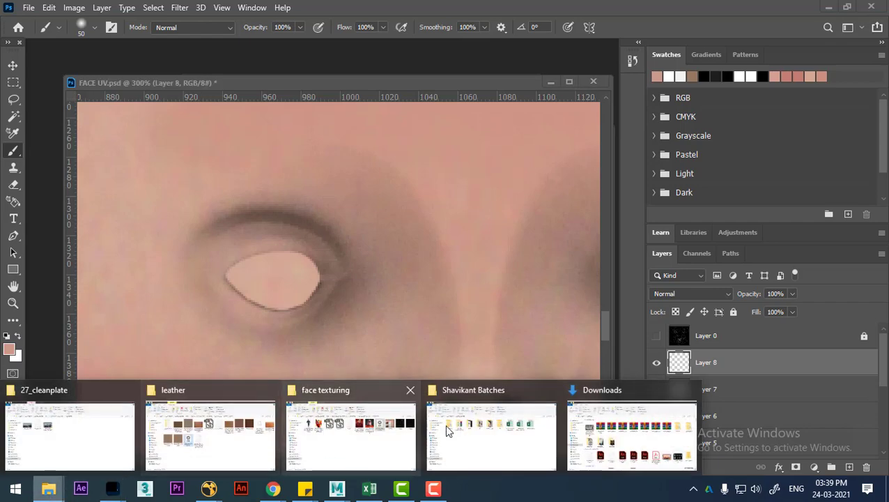
# Check the open-uri and Mr. Incredible reference images in the face texturing folder.
pyautogui.click(370, 448)
pyautogui.click(579, 160)
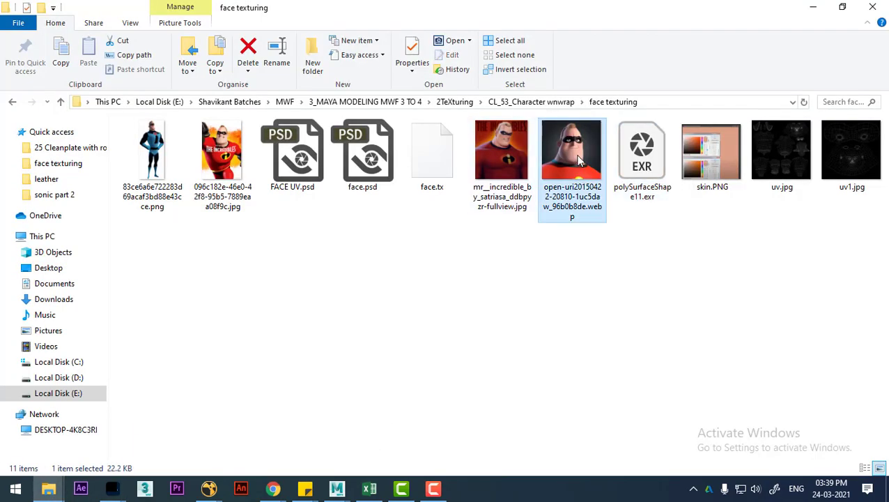
pyautogui.rightClick(575, 159)
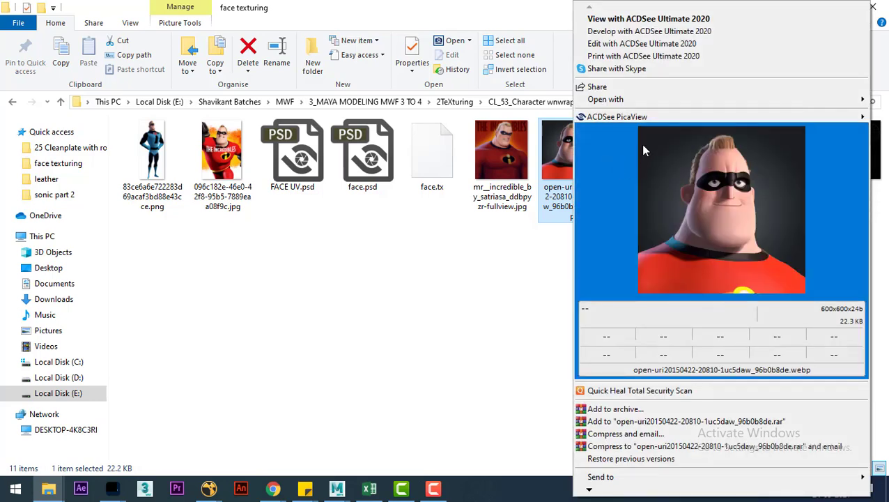
pyautogui.click(495, 165)
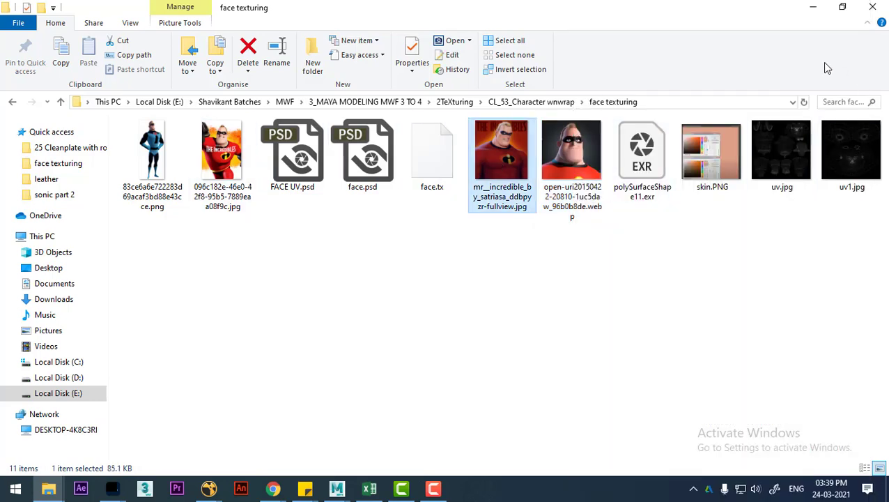
pyautogui.click(812, 8)
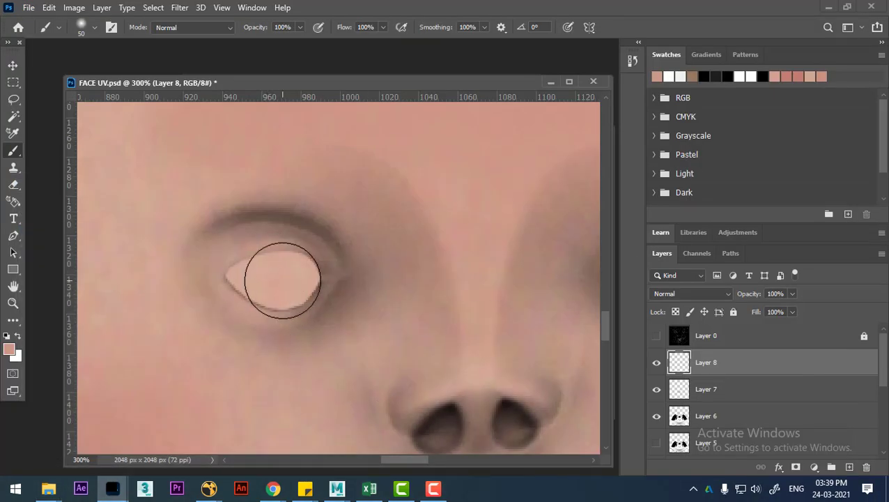
# Pick a darker skin tone and paint over both eye patches with a size-125 brush.
pyautogui.click(8, 351)
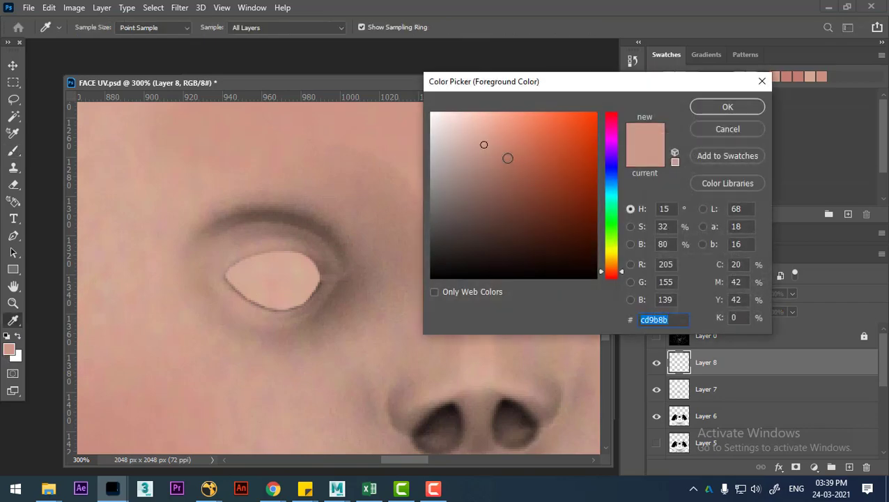
pyautogui.click(479, 140)
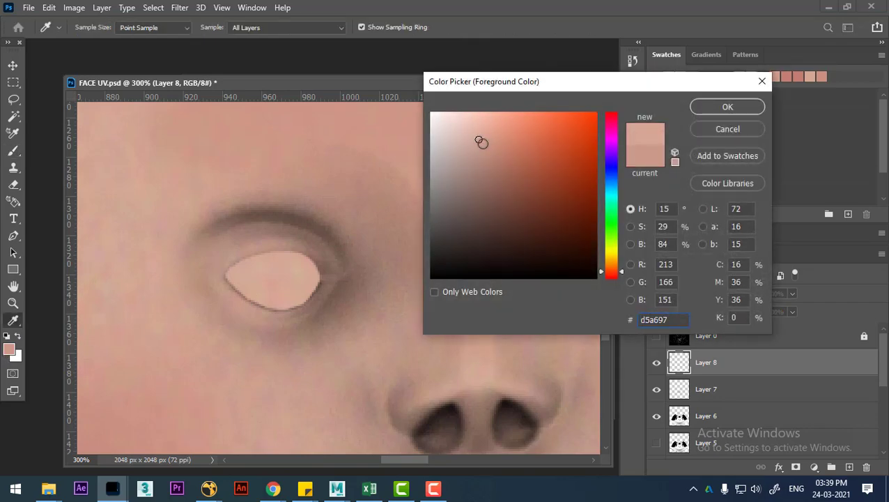
pyautogui.moveTo(481, 142)
pyautogui.mouseDown()
pyautogui.moveTo(473, 156)
pyautogui.moveTo(487, 160)
pyautogui.mouseUp()
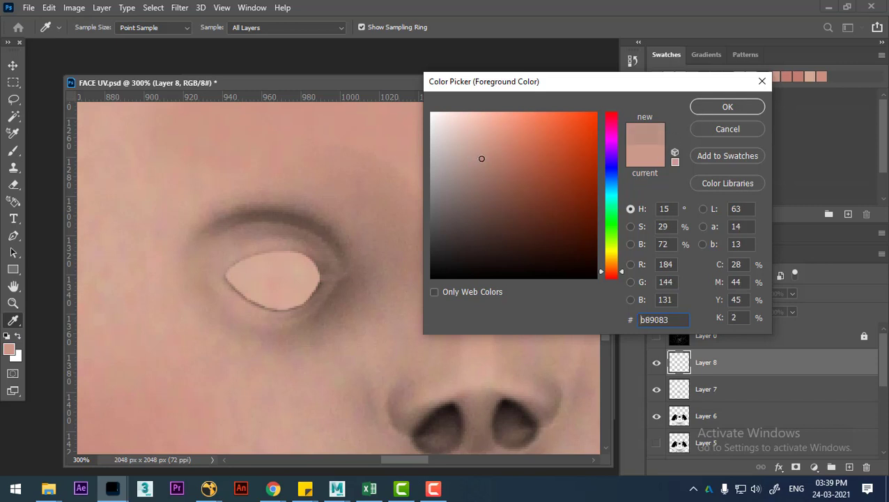
pyautogui.click(728, 109)
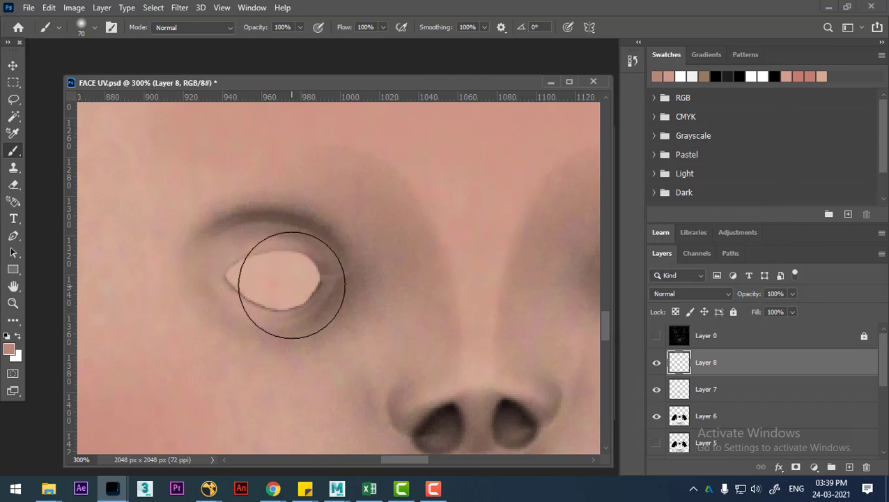
pyautogui.press(']')
pyautogui.press(']')
pyautogui.press(']')
pyautogui.press(']')
pyautogui.moveTo(268, 273); pyautogui.dragTo(273, 279)
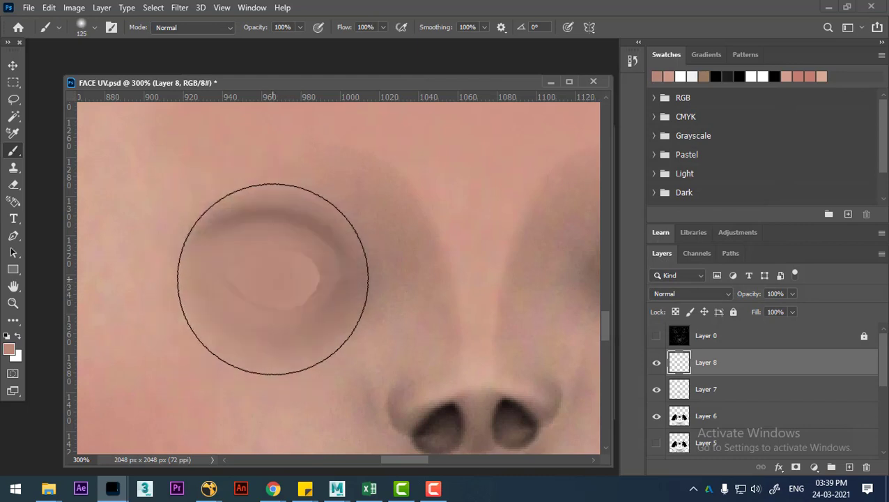
pyautogui.moveTo(456, 308); pyautogui.dragTo(304, 300)
pyautogui.moveTo(516, 268); pyautogui.dragTo(506, 274)
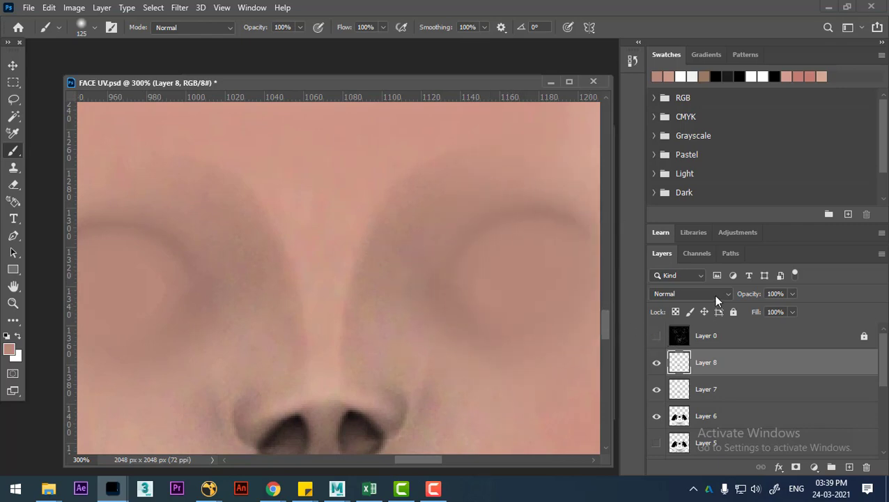
# Blend Layer 8's eye shading as Multiply at 64% fill.
pyautogui.click(714, 295)
pyautogui.press('Escape')
pyautogui.press('Down')
pyautogui.press('Down')
pyautogui.press('Down')
pyautogui.hotkey('ctrl', '-')
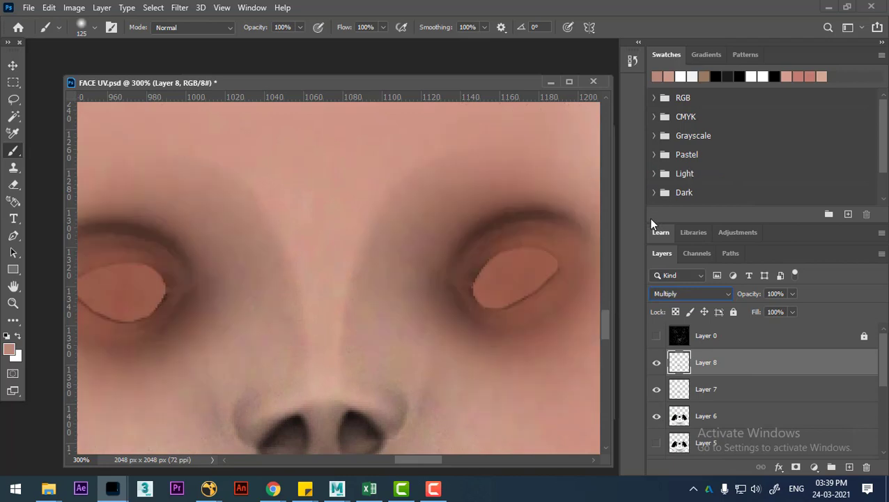
pyautogui.hotkey('ctrl', '-')
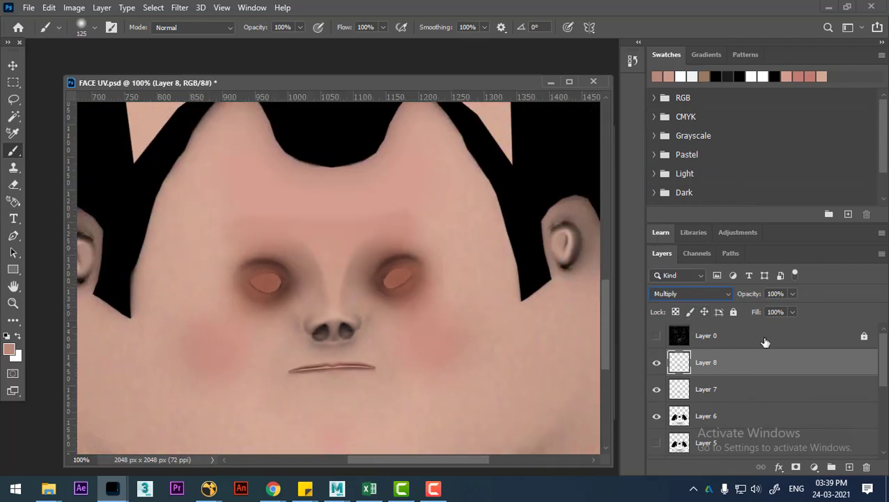
pyautogui.moveTo(758, 316); pyautogui.dragTo(741, 315)
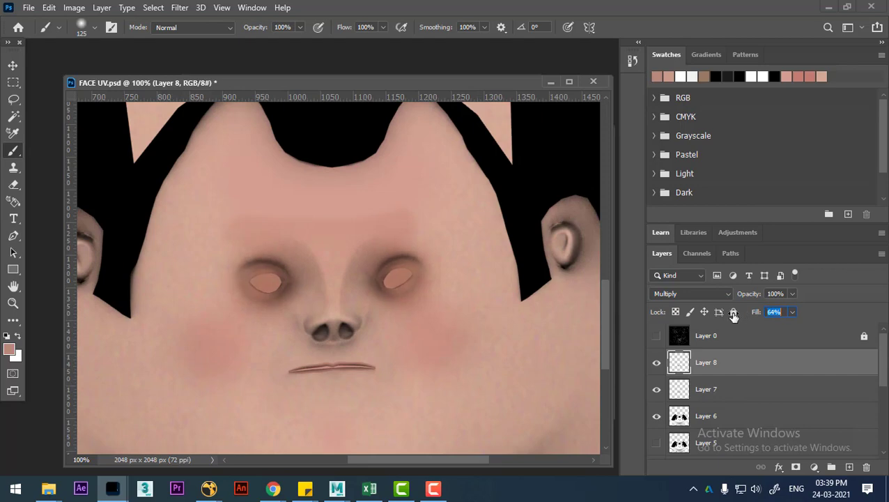
pyautogui.hotkey('alt', 'Tab')
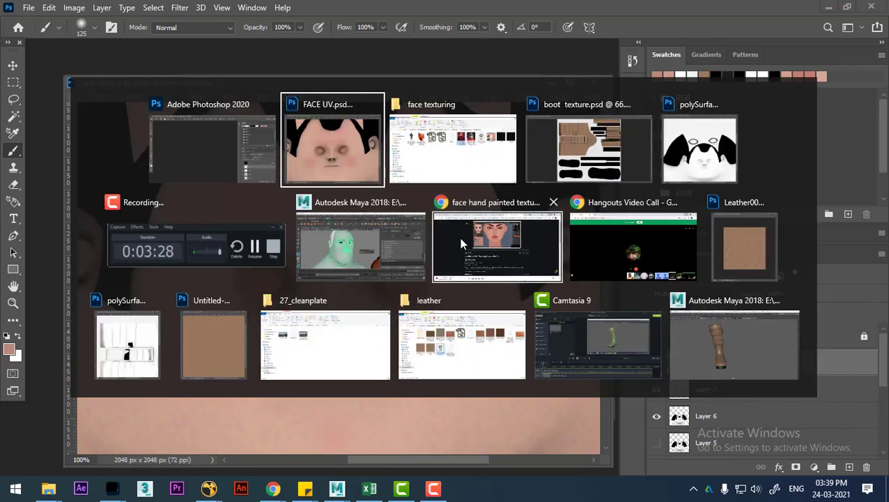
# Assign the FACE_TEXTURE material to the Maya head mesh and orbit to check the painted skin.
pyautogui.click(373, 265)
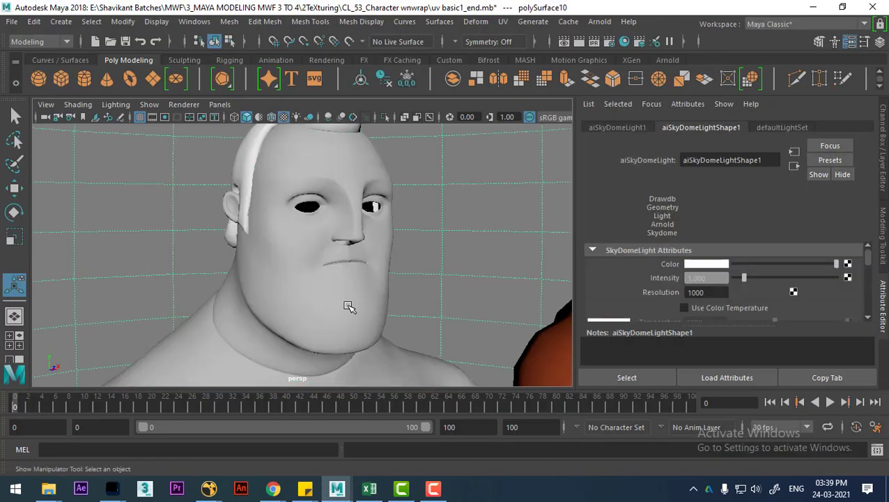
pyautogui.click(318, 283)
pyautogui.rightClick(318, 284)
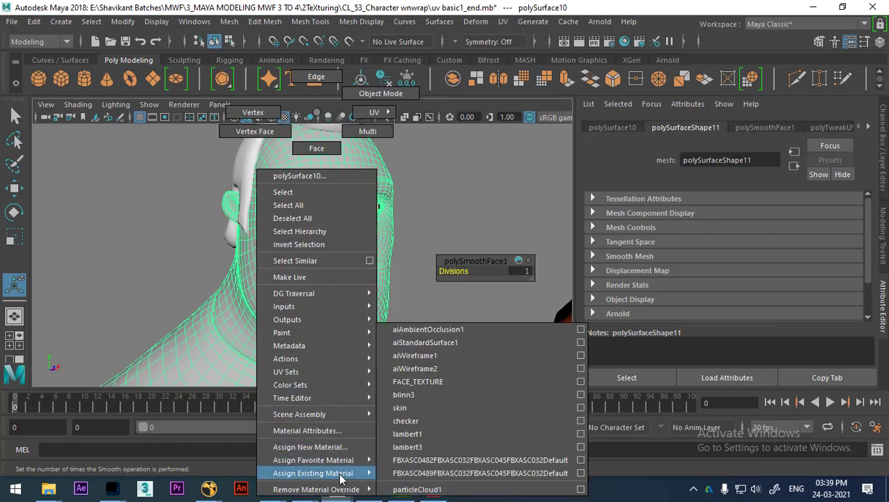
pyautogui.click(441, 381)
pyautogui.click(441, 323)
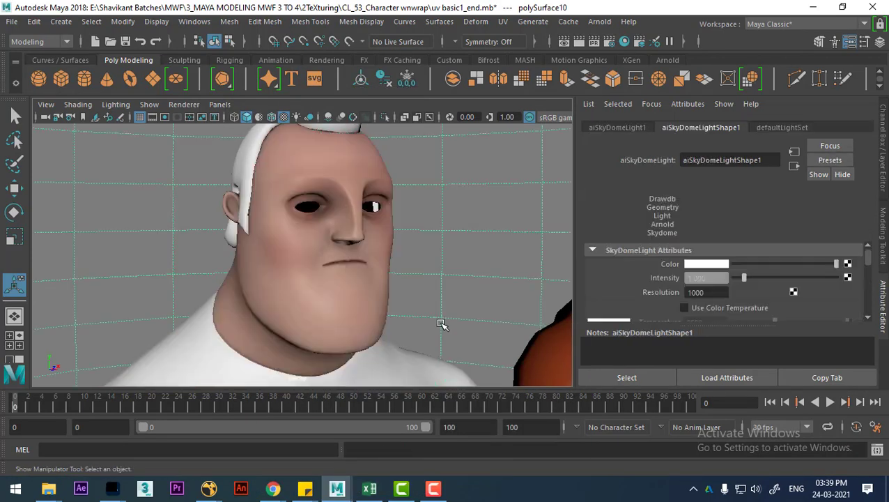
pyautogui.moveTo(442, 323)
pyautogui.keyDown('alt'); pyautogui.mouseDown()
pyautogui.moveTo(333, 312)
pyautogui.moveTo(353, 333)
pyautogui.moveTo(383, 328)
pyautogui.moveTo(375, 354)
pyautogui.moveTo(359, 354)
pyautogui.mouseUp(); pyautogui.keyUp('alt')
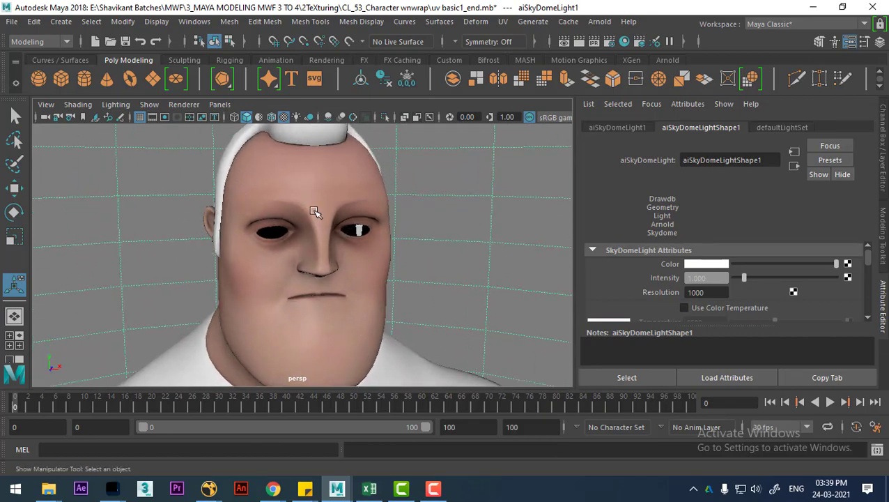
pyautogui.hotkey('alt', 'Tab')
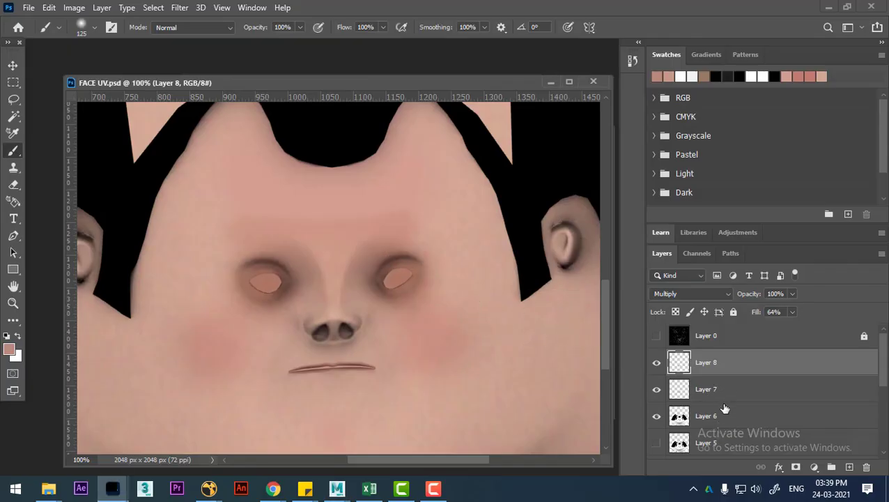
# Make Layer 7 visible again and lower its fill to 8%.
pyautogui.click(673, 392)
pyautogui.click(656, 391)
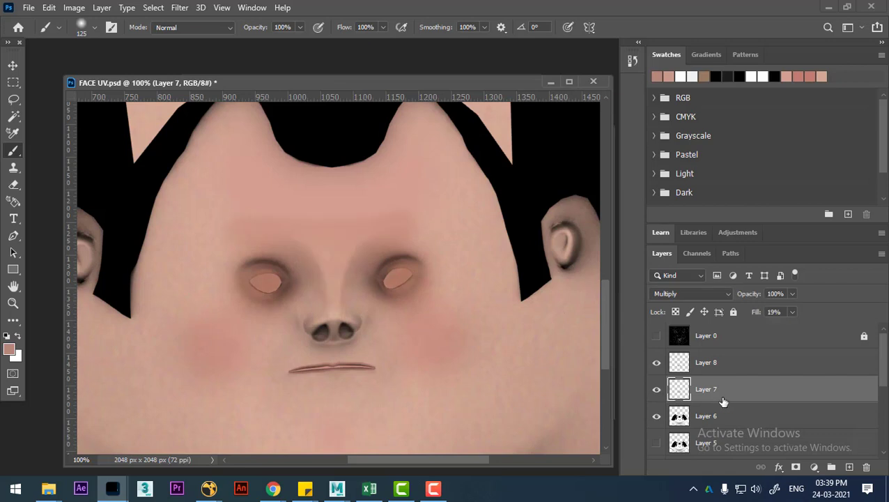
pyautogui.moveTo(756, 318); pyautogui.dragTo(748, 319)
pyautogui.click(703, 401)
# Add Layer 9 above Layer 7, then try and undo a size-20 stroke on the nostril.
pyautogui.click(849, 467)
pyautogui.hotkey('ctrl', '+')
pyautogui.hotkey('ctrl', '+')
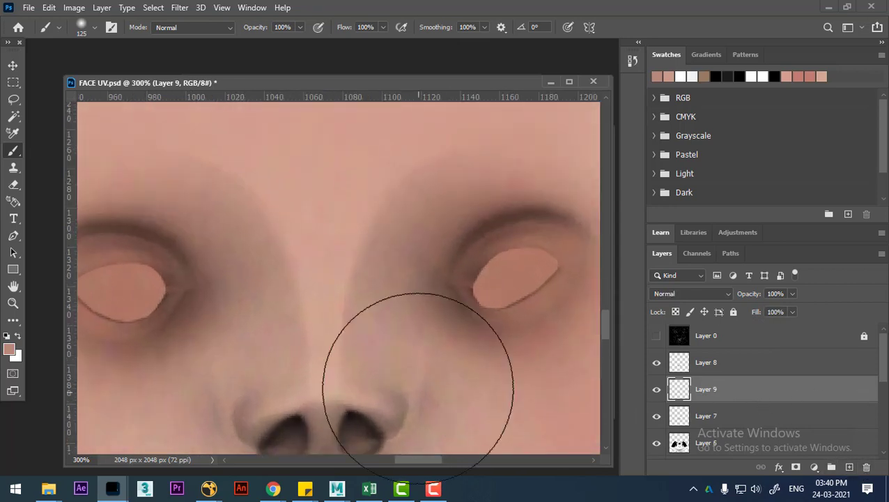
pyautogui.press('[')
pyautogui.press('[')
pyautogui.press('[')
pyautogui.press('[')
pyautogui.press('[')
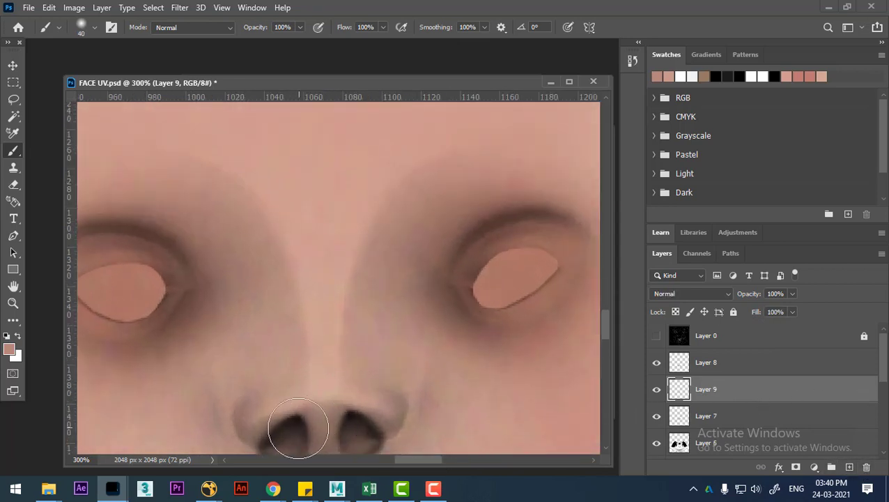
pyautogui.moveTo(316, 426)
pyautogui.mouseDown()
pyautogui.moveTo(327, 349)
pyautogui.moveTo(292, 365)
pyautogui.mouseUp()
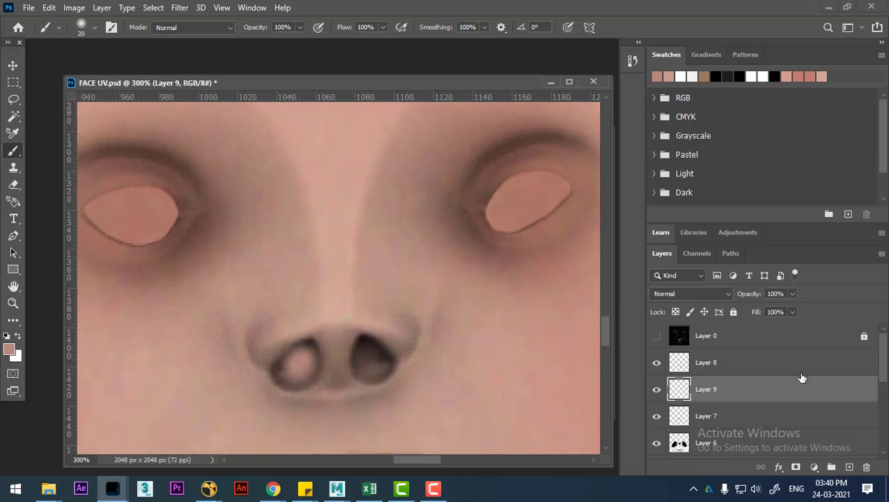
pyautogui.hotkey('ctrl', 'z')
pyautogui.click(665, 370)
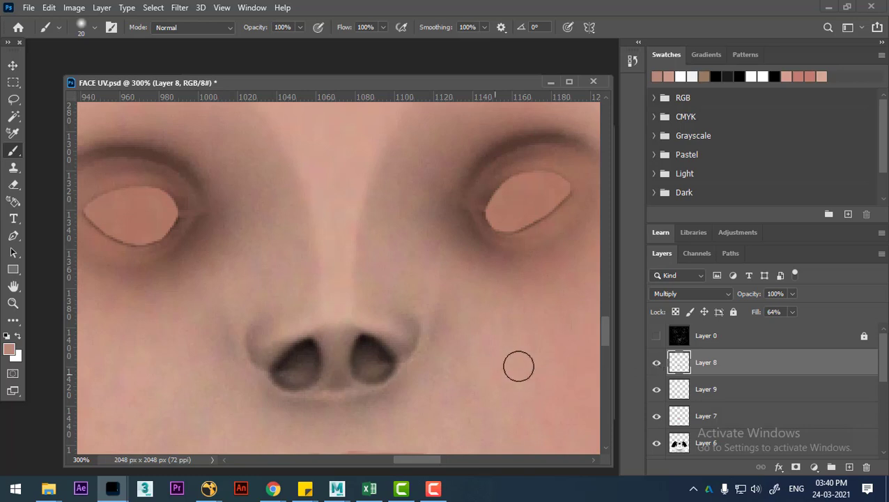
# Soften the left nostril's dark interior on Layer 8.
pyautogui.click(655, 362)
pyautogui.click(655, 363)
pyautogui.moveTo(294, 372); pyautogui.dragTo(372, 359)
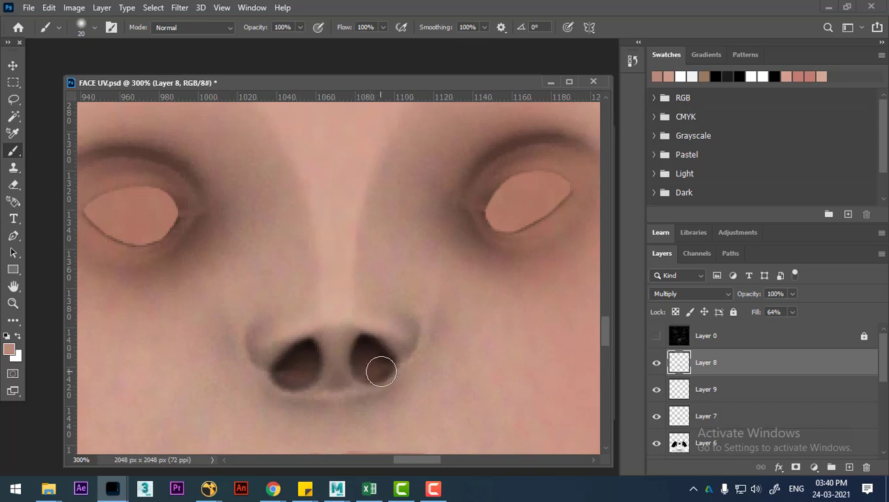
pyautogui.hotkey('ctrl', '-')
pyautogui.hotkey('ctrl', '-')
pyautogui.hotkey('ctrl', '-')
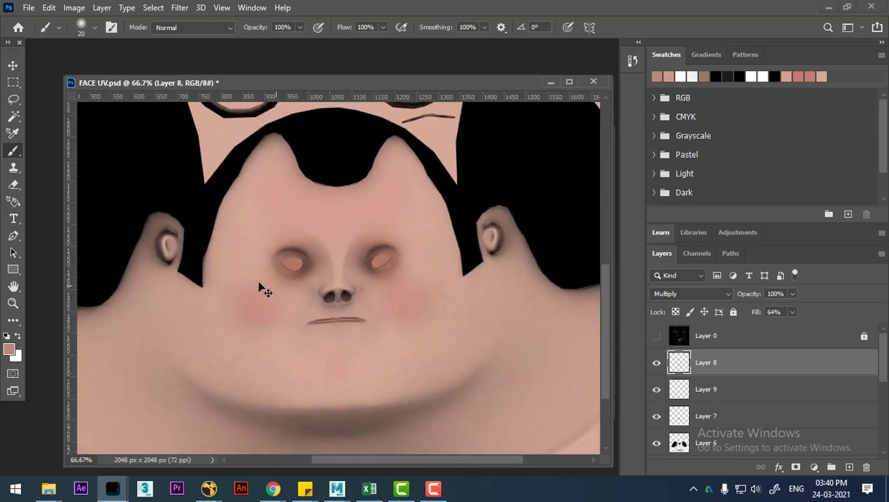
pyautogui.hotkey('ctrl', '+')
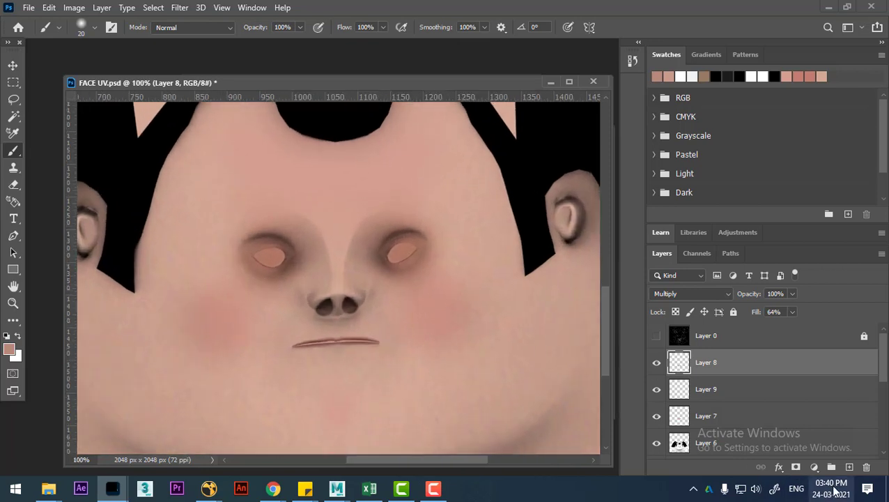
# On a new Layer 10, paint skin colour over the ears with a slightly larger brush.
pyautogui.click(849, 466)
pyautogui.moveTo(193, 252); pyautogui.dragTo(318, 283)
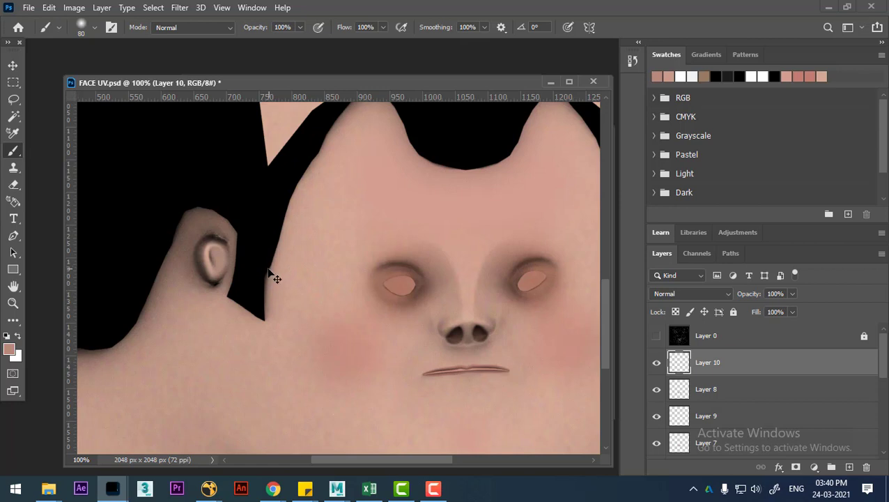
pyautogui.hotkey('ctrl', '+')
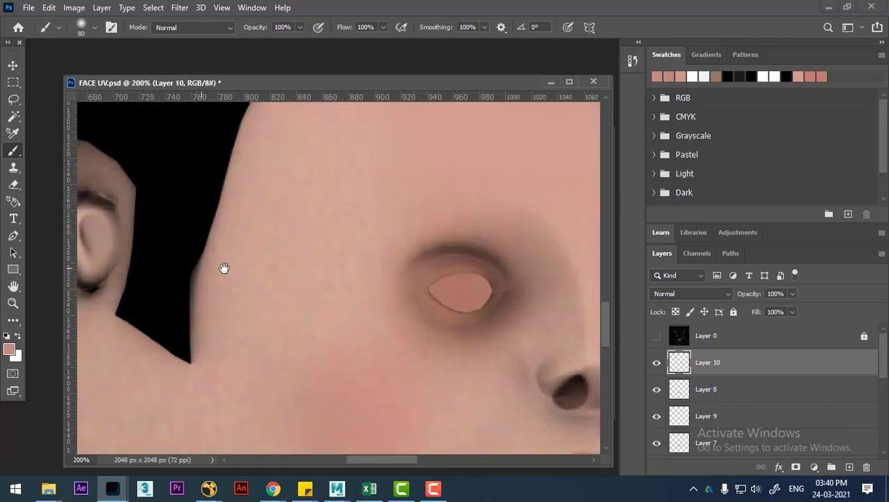
pyautogui.moveTo(224, 268)
pyautogui.mouseDown()
pyautogui.moveTo(278, 276)
pyautogui.moveTo(267, 248)
pyautogui.moveTo(258, 264)
pyautogui.moveTo(283, 249)
pyautogui.mouseUp()
pyautogui.press(']')
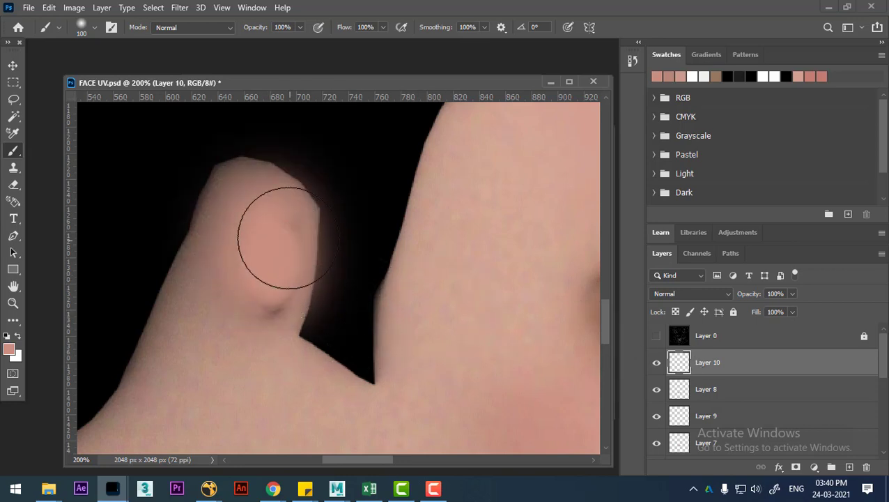
pyautogui.moveTo(487, 293); pyautogui.dragTo(114, 316)
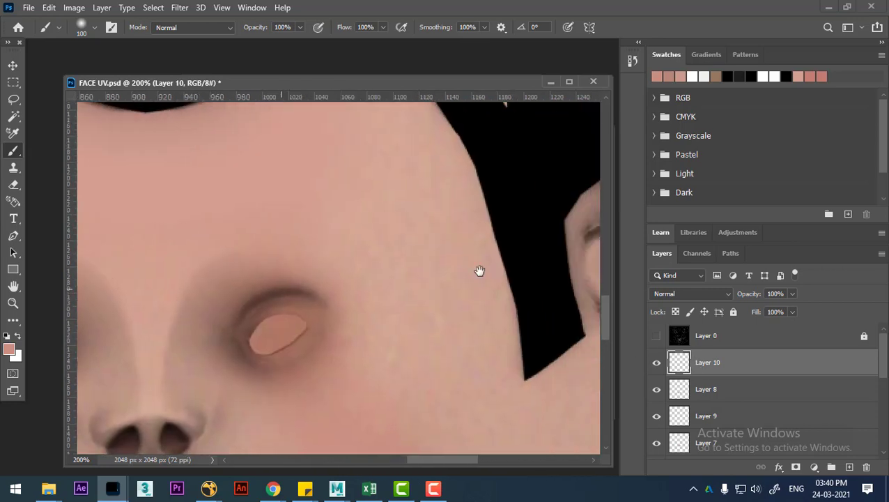
pyautogui.moveTo(479, 270); pyautogui.dragTo(446, 284)
pyautogui.moveTo(476, 213)
pyautogui.mouseDown()
pyautogui.moveTo(486, 289)
pyautogui.moveTo(478, 209)
pyautogui.mouseUp()
# Preview Layer 10's ear shading in Multiply, Color Dodge and Lighter Color blend modes.
pyautogui.click(722, 294)
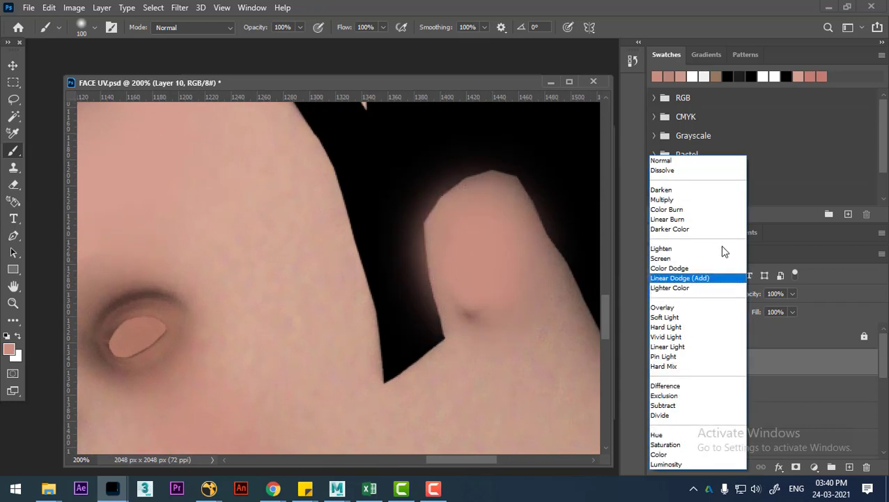
pyautogui.click(704, 162)
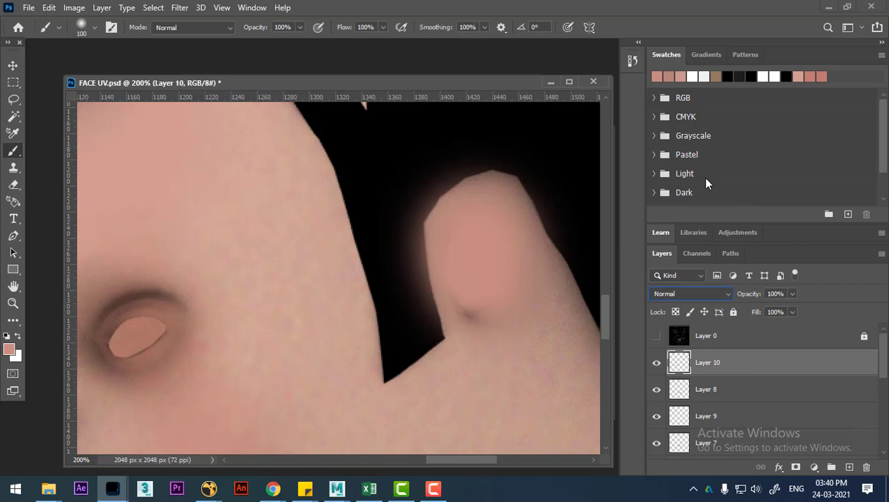
pyautogui.press('Down')
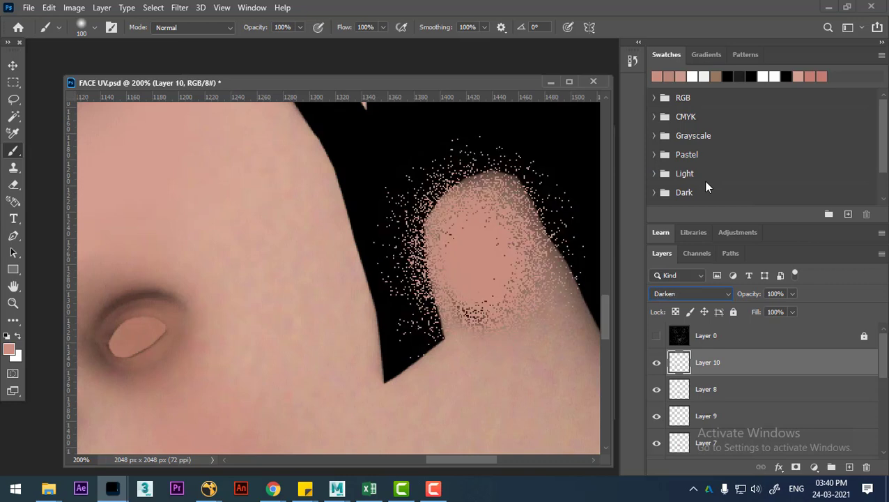
pyautogui.press('Down')
pyautogui.press('Down')
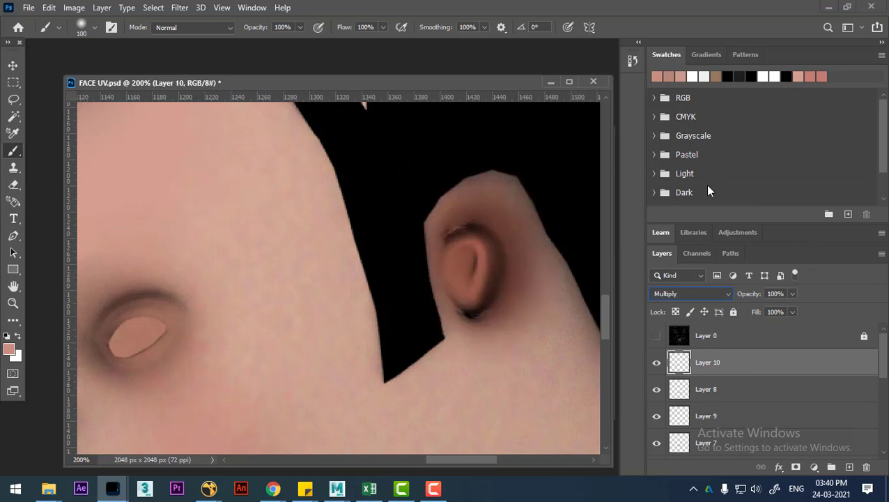
pyautogui.press('Down')
pyautogui.press('Down')
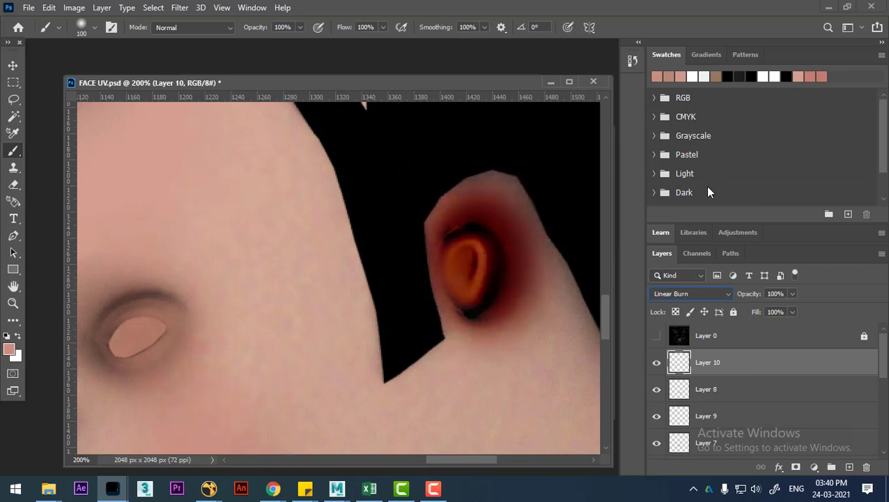
pyautogui.press('Down')
pyautogui.press('Down')
pyautogui.press('Down')
pyautogui.press('Down')
pyautogui.press('Down')
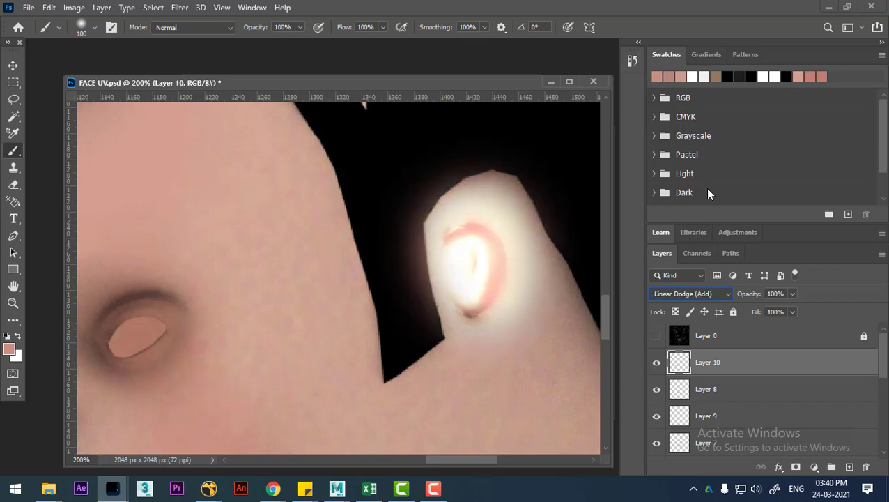
pyautogui.press('Up')
pyautogui.press('Down')
pyautogui.press('Down')
pyautogui.press('Up')
pyautogui.press('Up')
# Set Layer 10 to Overlay at 40% fill and view the whole face.
pyautogui.moveTo(756, 315)
pyautogui.mouseDown()
pyautogui.moveTo(719, 324)
pyautogui.moveTo(731, 326)
pyautogui.mouseUp()
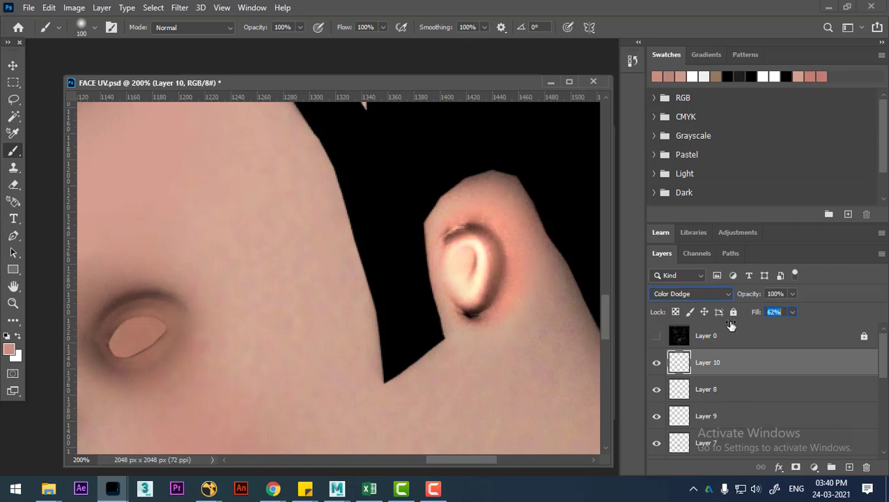
pyautogui.click(709, 296)
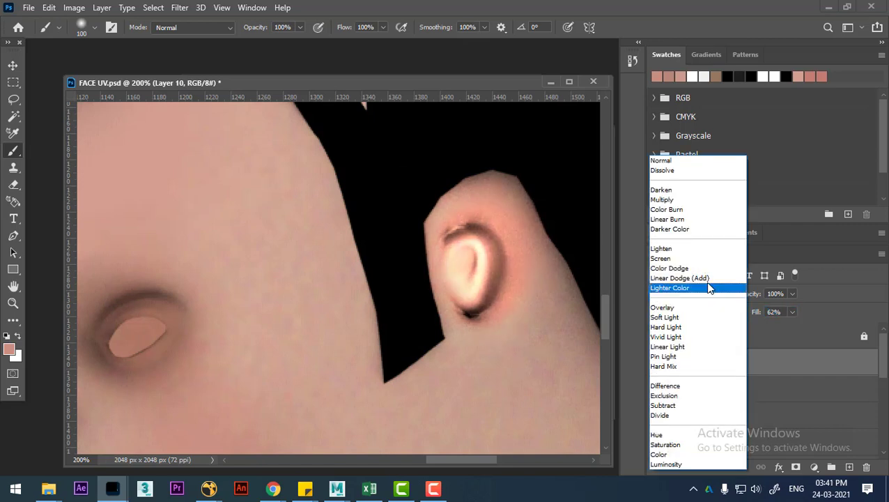
pyautogui.click(704, 285)
pyautogui.press('Up')
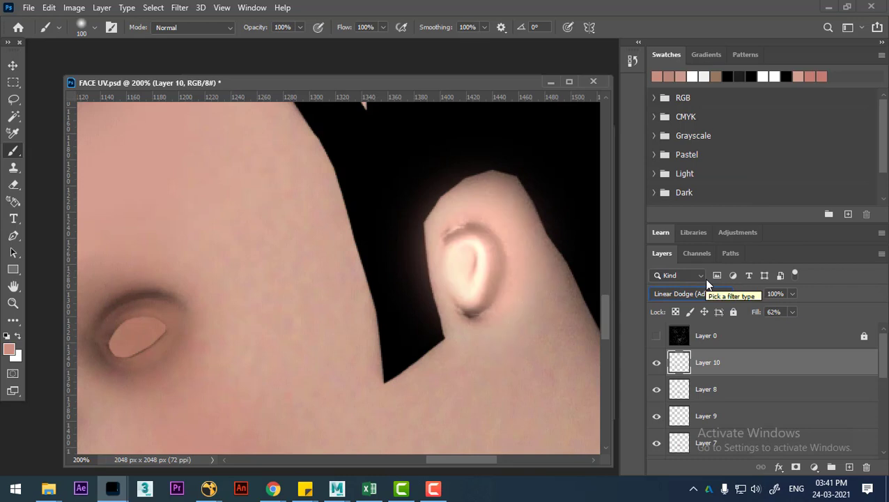
pyautogui.press('Down')
pyautogui.press('Down')
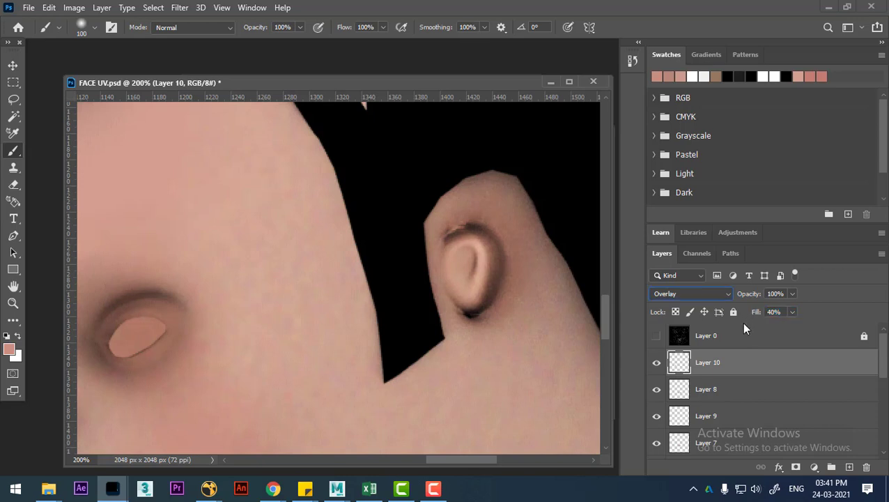
pyautogui.hotkey('ctrl', '-')
pyautogui.hotkey('ctrl', '-')
pyautogui.moveTo(285, 346); pyautogui.dragTo(438, 349)
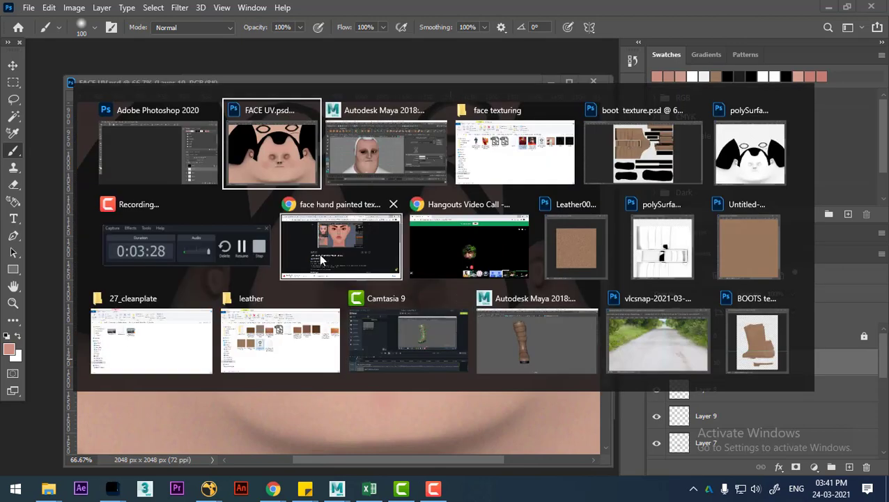
# In Maya, inspect the face mesh's FACE_TEXTURE file node and orbit around the character's head.
pyautogui.hotkey('alt', 'Tab')
pyautogui.click(382, 167)
pyautogui.keyDown('alt'); pyautogui.moveTo(363, 336); pyautogui.dragTo(381, 341); pyautogui.keyUp('alt')
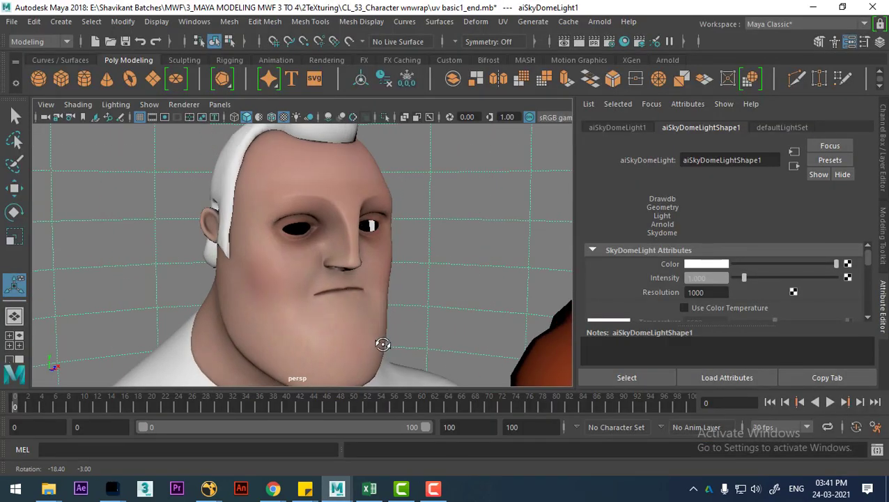
pyautogui.click(309, 290)
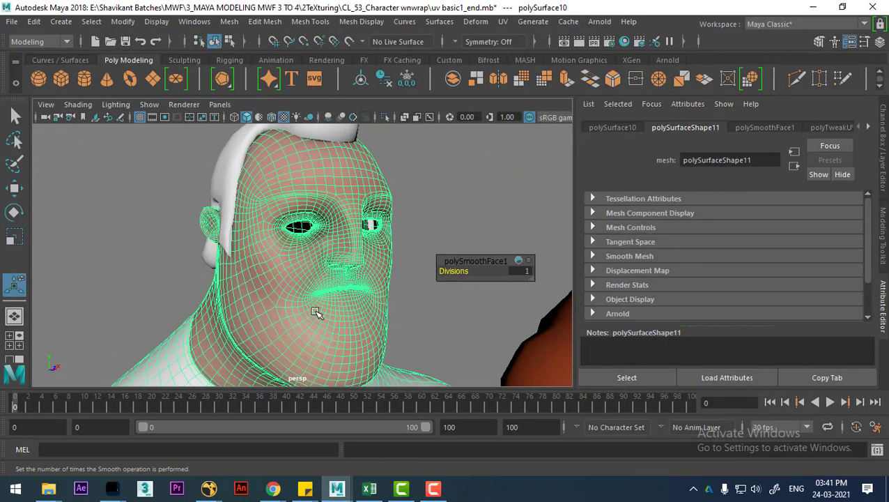
pyautogui.moveTo(316, 311); pyautogui.dragTo(322, 429, button='right')
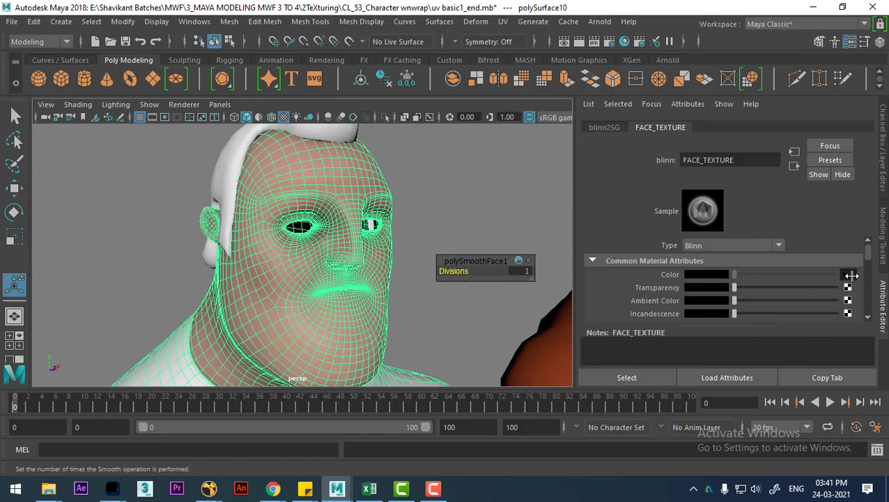
pyautogui.click(848, 274)
pyautogui.scroll(-2, 748, 287)
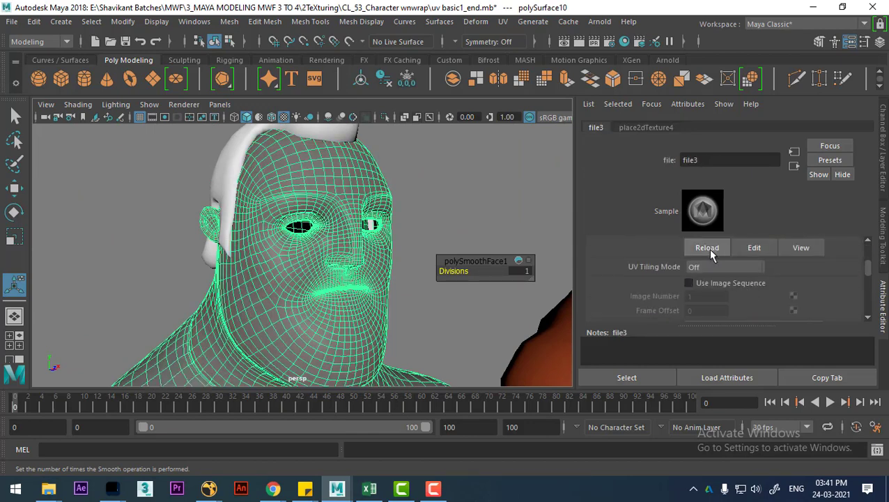
pyautogui.click(446, 333)
pyautogui.moveTo(446, 333)
pyautogui.keyDown('alt'); pyautogui.mouseDown()
pyautogui.moveTo(468, 339)
pyautogui.moveTo(422, 289)
pyautogui.moveTo(395, 279)
pyautogui.moveTo(427, 307)
pyautogui.moveTo(456, 274)
pyautogui.mouseUp(); pyautogui.keyUp('alt')
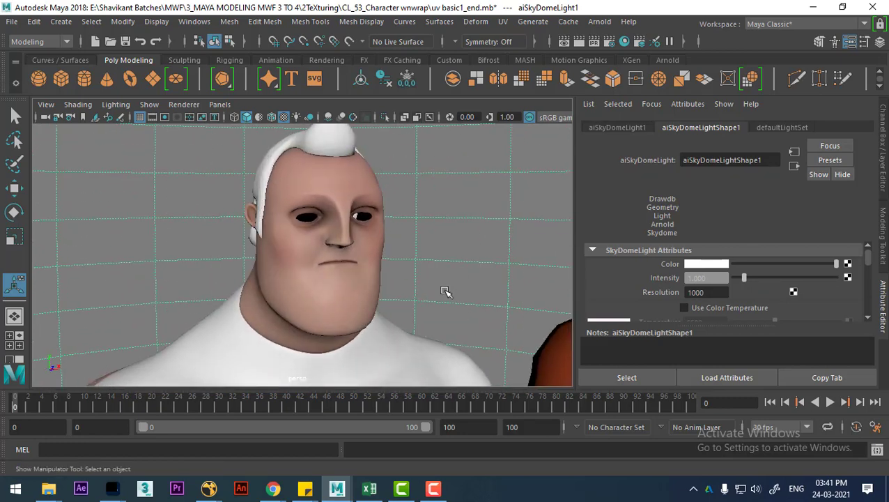
pyautogui.moveTo(447, 292)
pyautogui.keyDown('alt'); pyautogui.mouseDown(button='right')
pyautogui.moveTo(444, 281)
pyautogui.moveTo(462, 298)
pyautogui.mouseUp(button='right'); pyautogui.keyUp('alt')
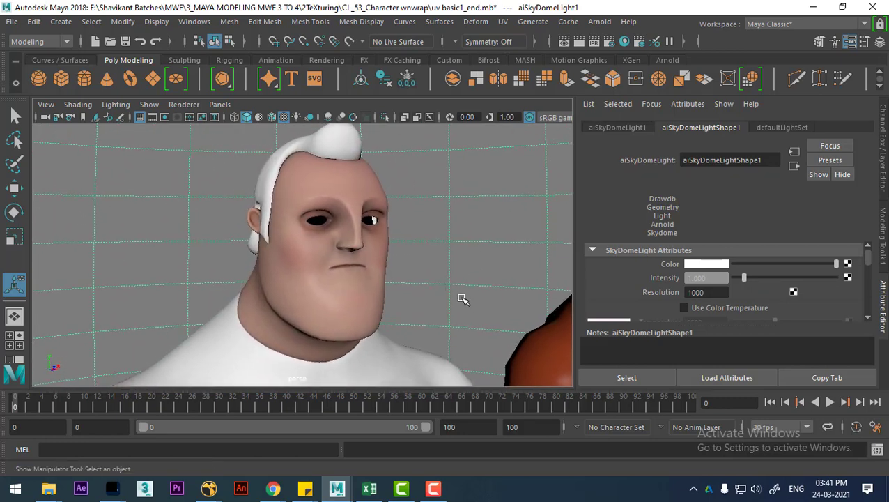
# Back in Photoshop, turn on the UV wireframe Layer 0 over FACE UV.psd.
pyautogui.hotkey('alt', 'Tab')
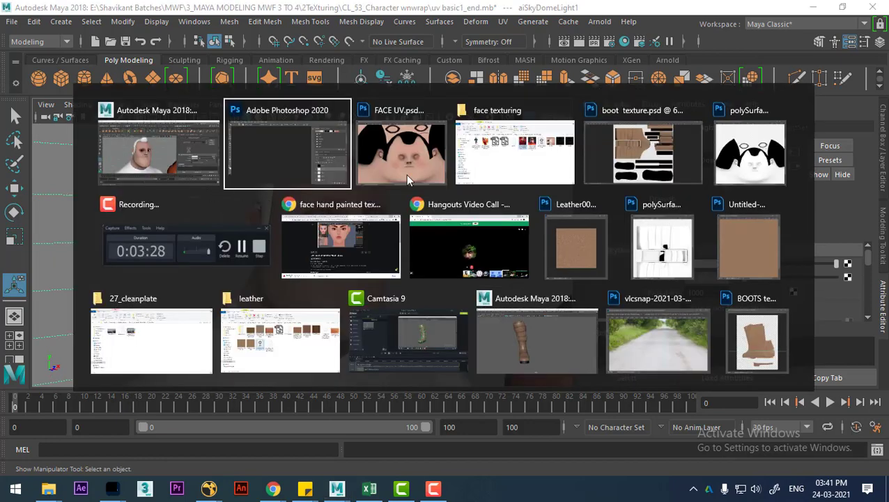
pyautogui.click(408, 180)
pyautogui.click(433, 488)
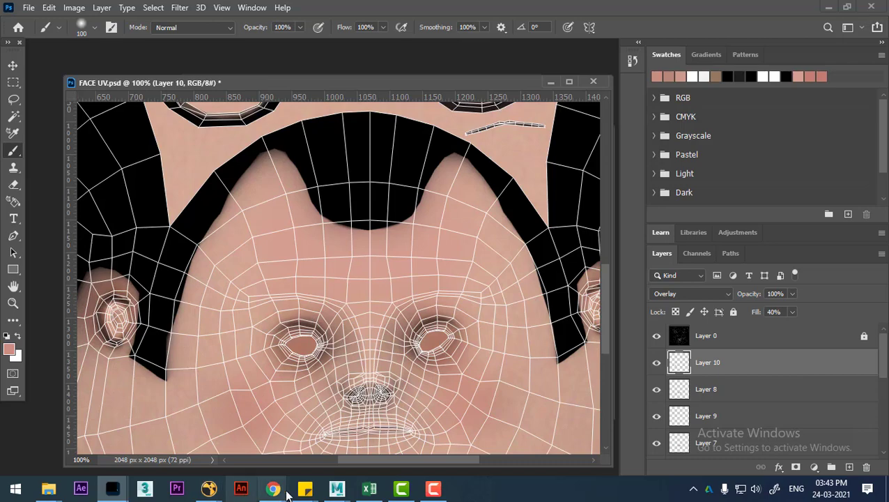
# Open eyebrow.png by pasting the face texturing folder path into Photoshop's Open dialog.
pyautogui.moveTo(273, 488)
pyautogui.click(151, 423)
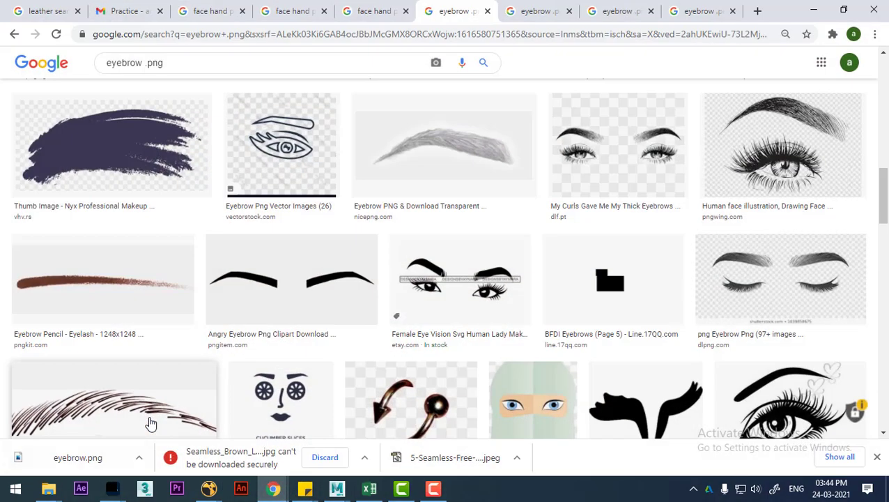
pyautogui.click(813, 10)
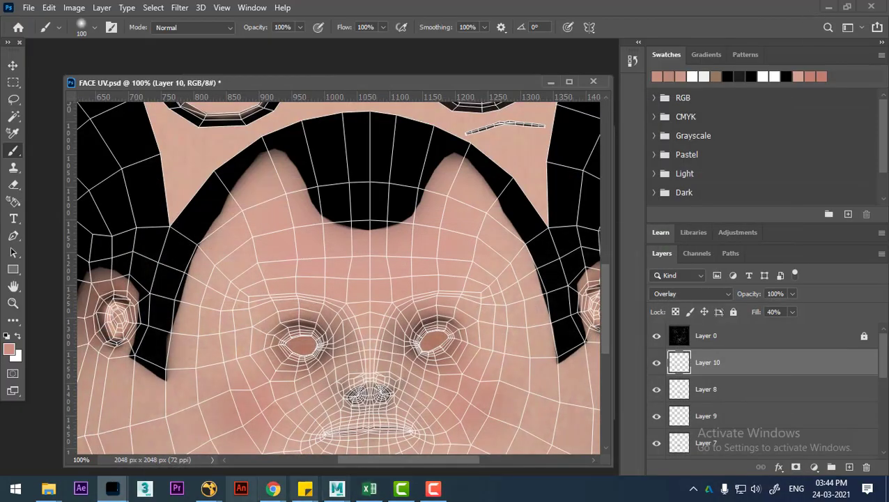
pyautogui.hotkey('ctrl', 'o')
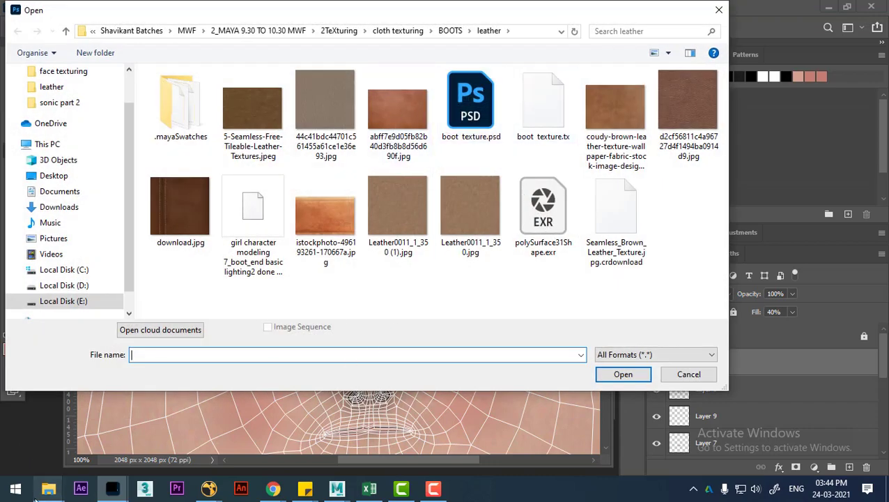
pyautogui.moveTo(48, 489)
pyautogui.moveTo(350, 428)
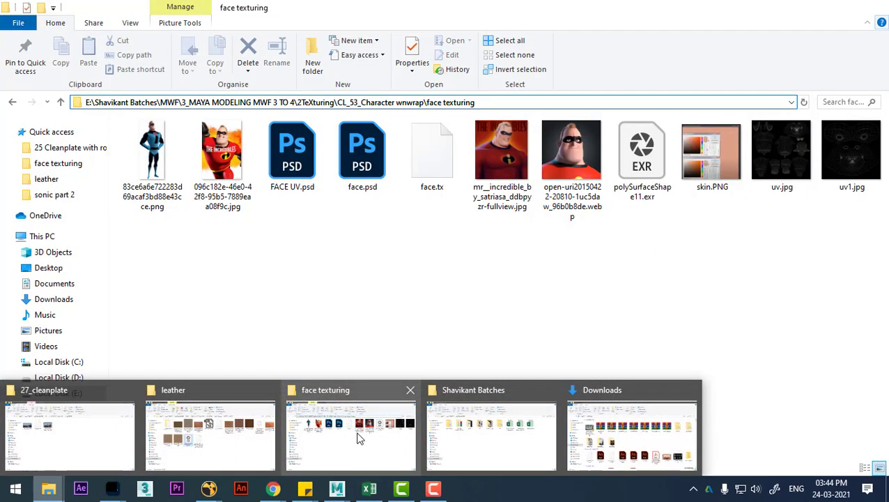
pyautogui.click(359, 438)
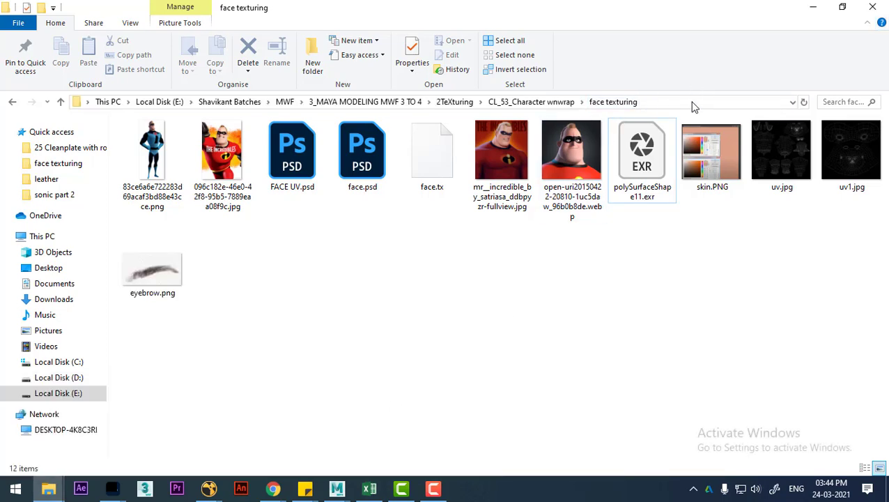
pyautogui.click(684, 101)
pyautogui.click(813, 7)
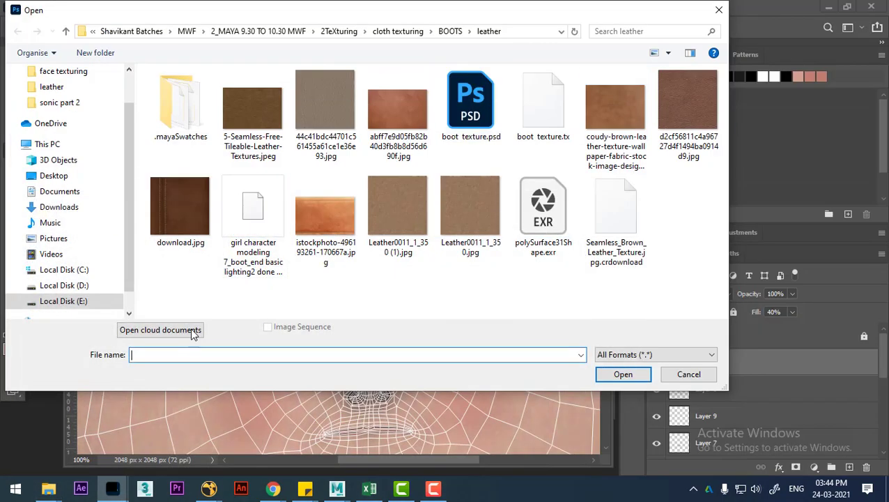
pyautogui.write('E:\\Shavikant Batches\\MWF\\3_MAYA MODELING MWF 3 TO 4\\2TeXturing\\CL_53_Character wnwrap\\face texturing')
pyautogui.press('Return')
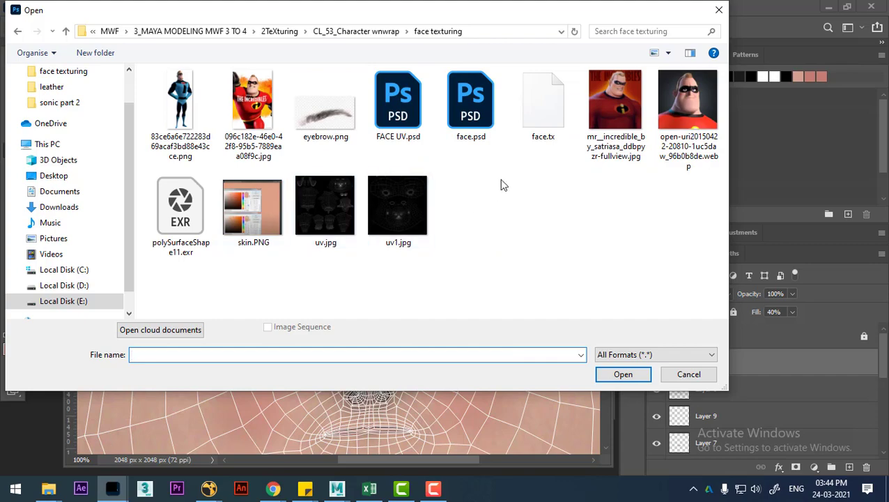
pyautogui.doubleClick(348, 117)
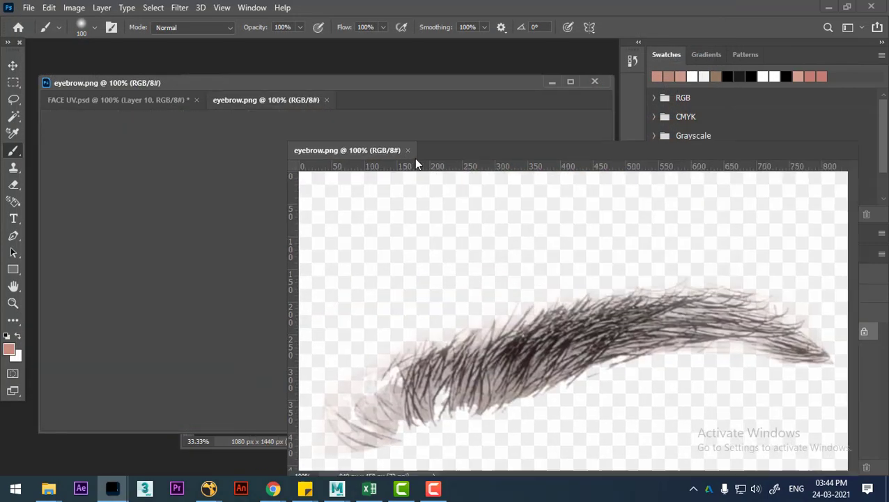
# Float eyebrow.png in its own window, undo a trial copy into FACE UV.psd, shift it left.
pyautogui.moveTo(305, 99); pyautogui.dragTo(425, 147)
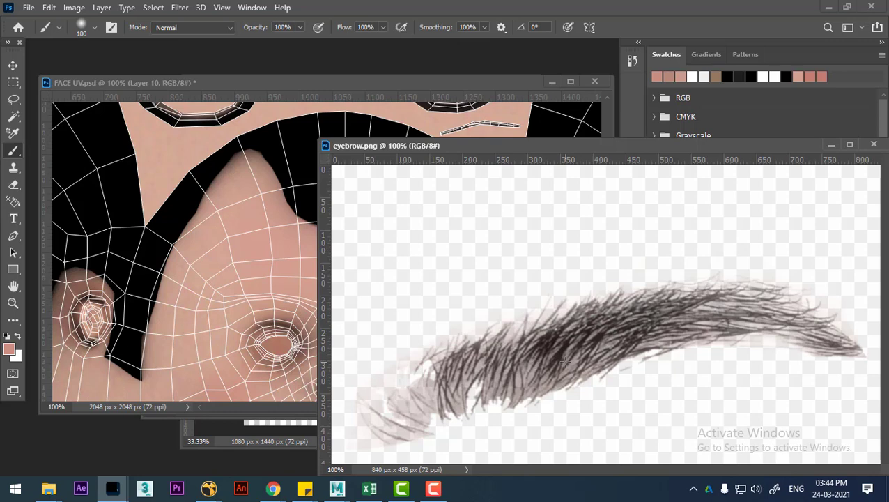
pyautogui.press('v')
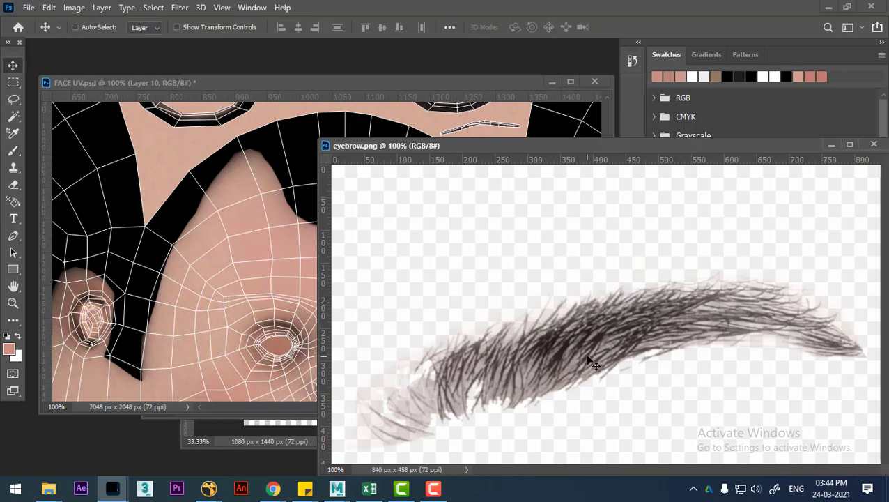
pyautogui.moveTo(585, 360); pyautogui.dragTo(304, 286)
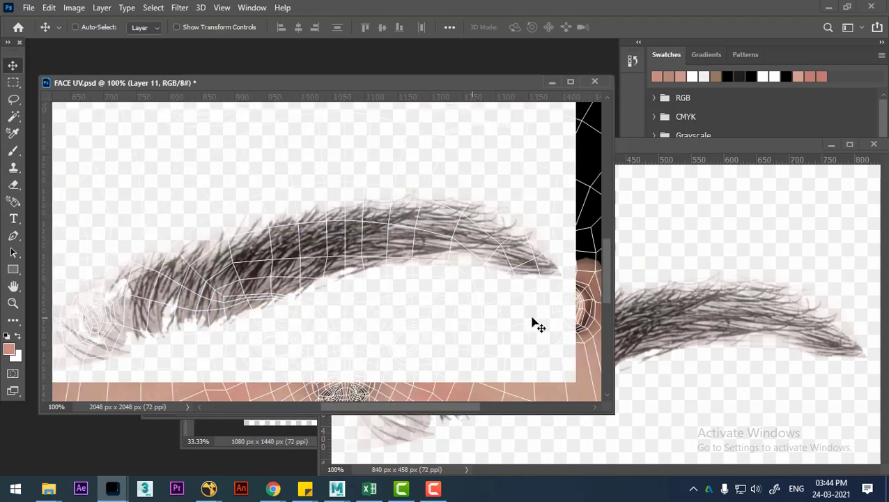
pyautogui.hotkey('ctrl', 'z')
pyautogui.click(680, 336)
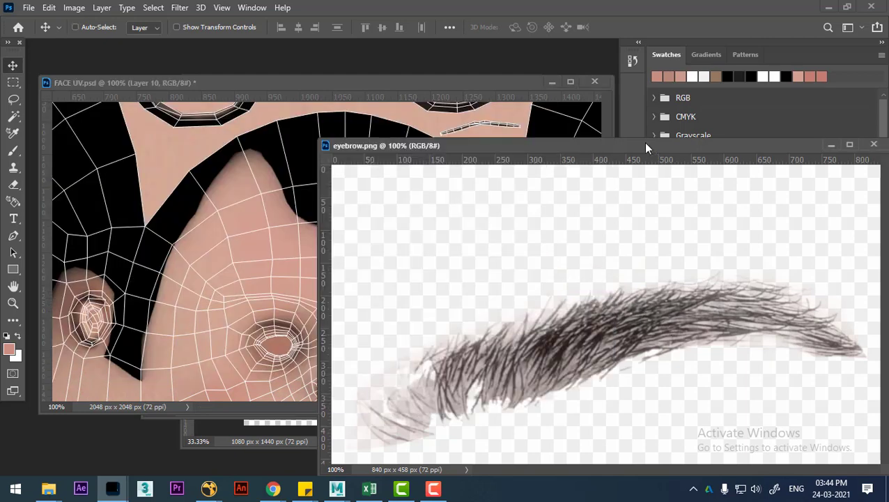
pyautogui.moveTo(644, 141)
pyautogui.mouseDown()
pyautogui.moveTo(560, 145)
pyautogui.moveTo(408, 129)
pyautogui.mouseUp()
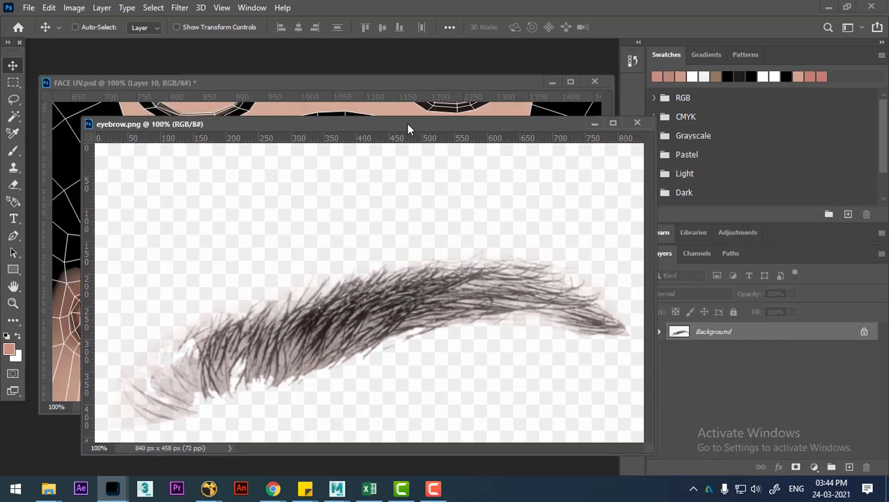
# Unlock the eyebrow's Background as Layer 0 and view only the Blue channel.
pyautogui.doubleClick(727, 336)
pyautogui.click(558, 140)
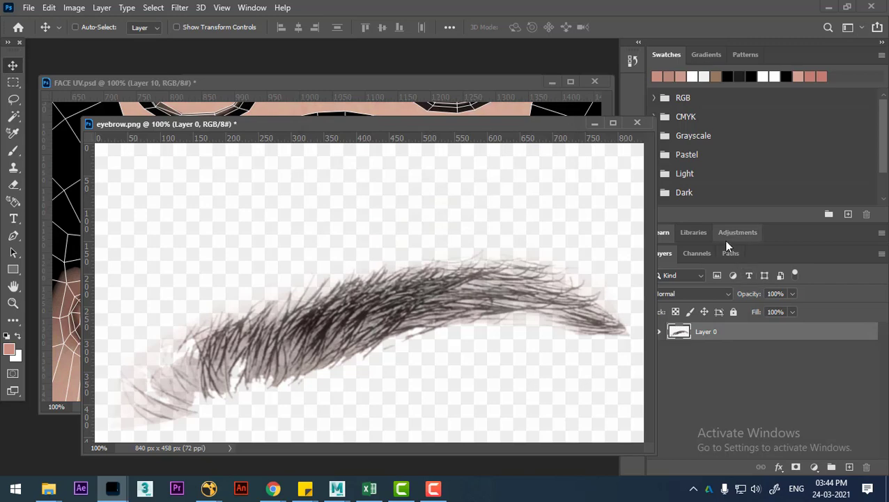
pyautogui.click(703, 254)
pyautogui.click(700, 323)
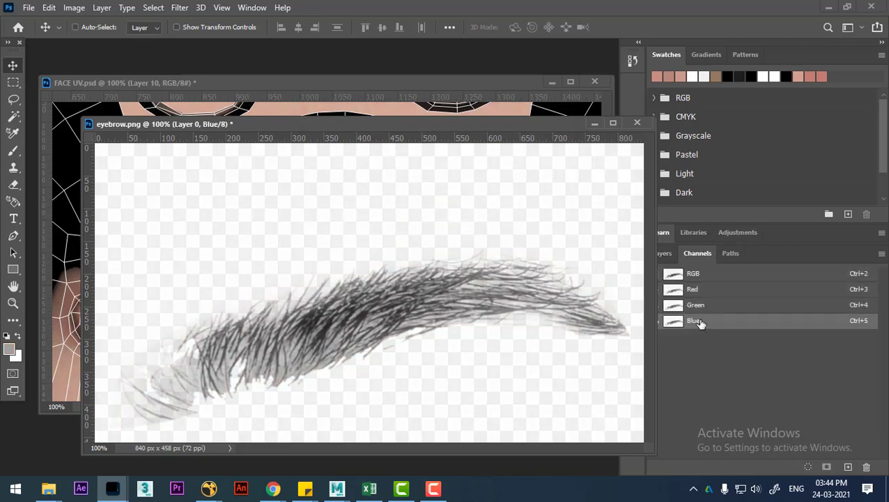
# Apply high-contrast Levels to the Blue channel, turning the brow black on white.
pyautogui.click(74, 8)
pyautogui.moveTo(95, 42)
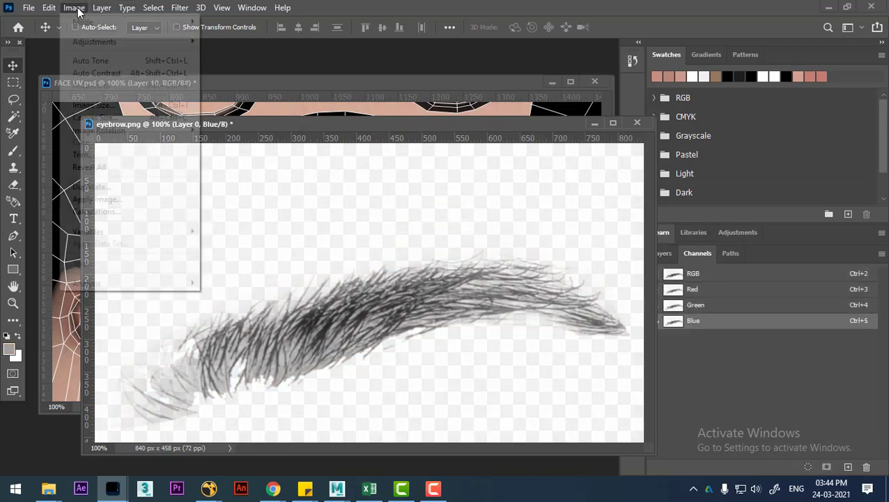
pyautogui.click(223, 54)
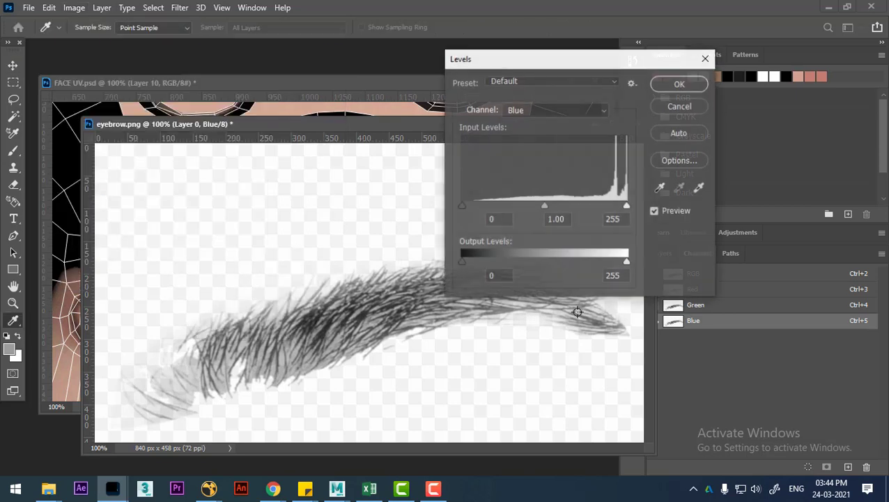
pyautogui.moveTo(463, 207); pyautogui.dragTo(530, 206)
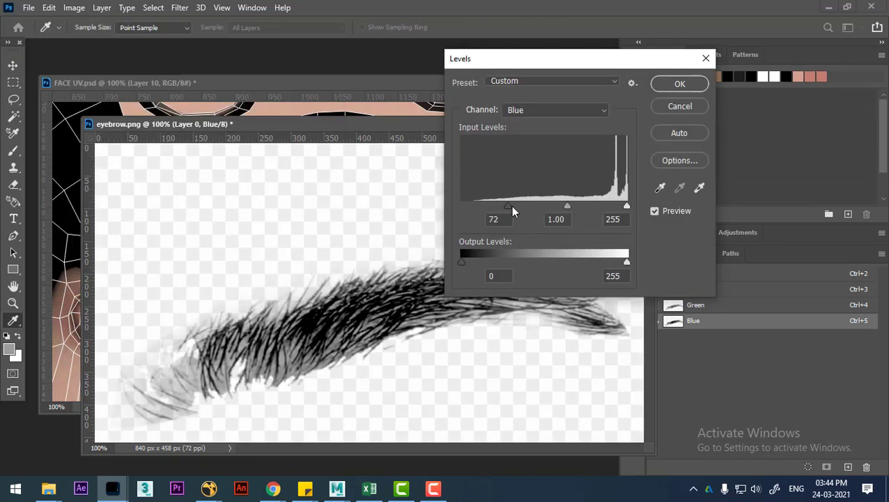
pyautogui.moveTo(623, 207); pyautogui.dragTo(594, 206)
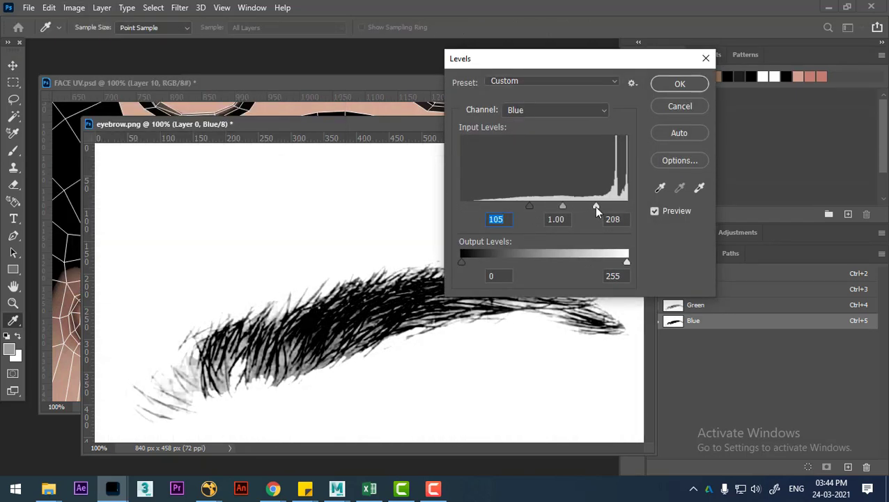
pyautogui.moveTo(530, 207); pyautogui.dragTo(594, 207)
pyautogui.click(689, 90)
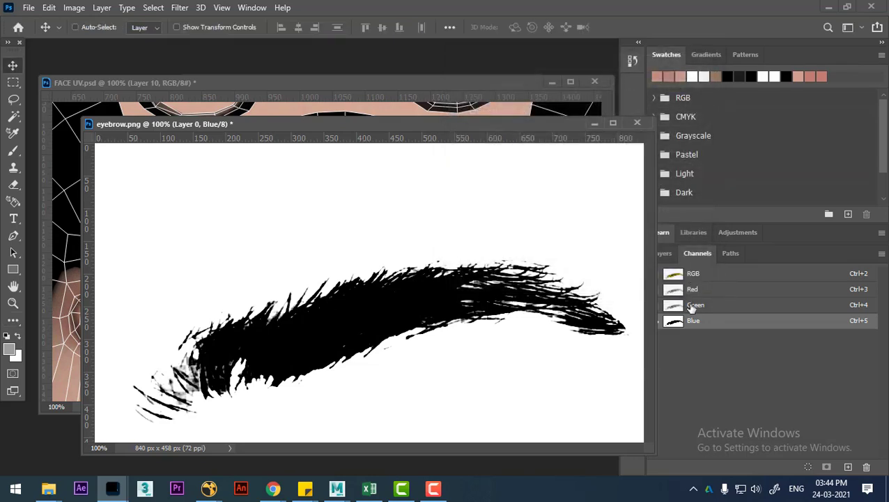
pyautogui.click(13, 119)
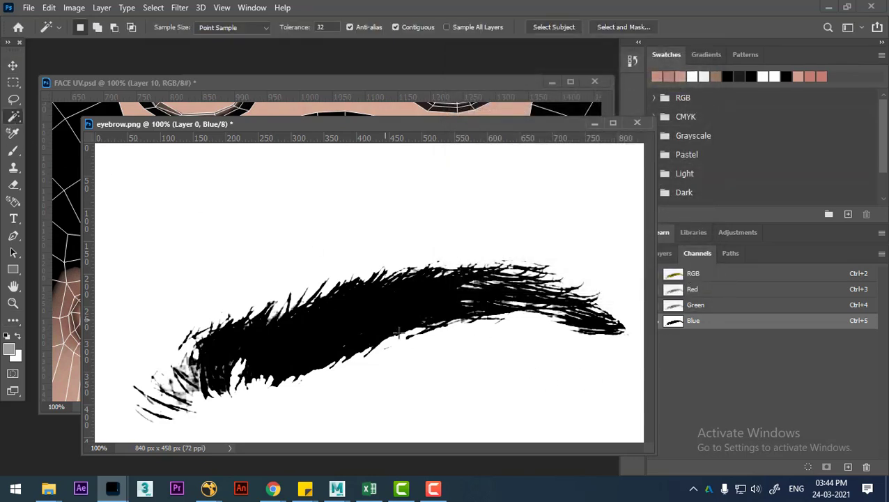
# Magic-wand select the white around the eyebrow and preview the Blue, Green and Red channels.
pyautogui.click(421, 364)
pyautogui.click(736, 275)
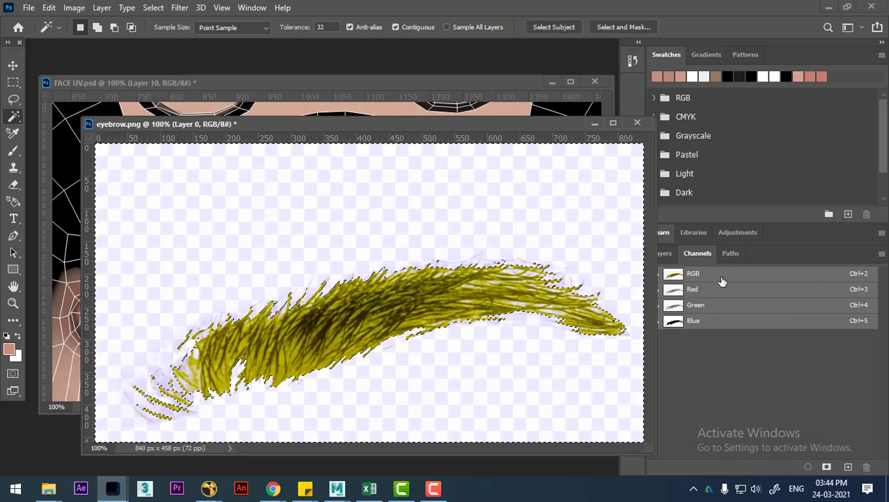
pyautogui.click(732, 320)
pyautogui.click(731, 305)
pyautogui.click(730, 289)
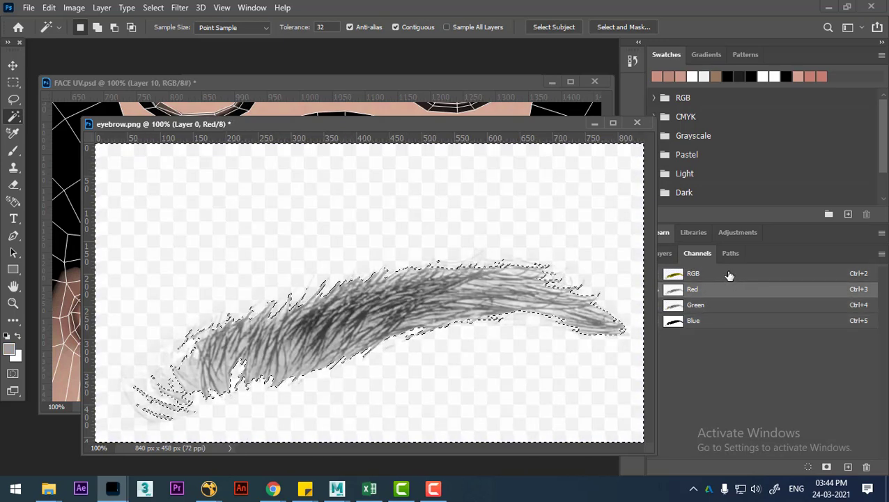
pyautogui.click(730, 274)
pyautogui.click(665, 253)
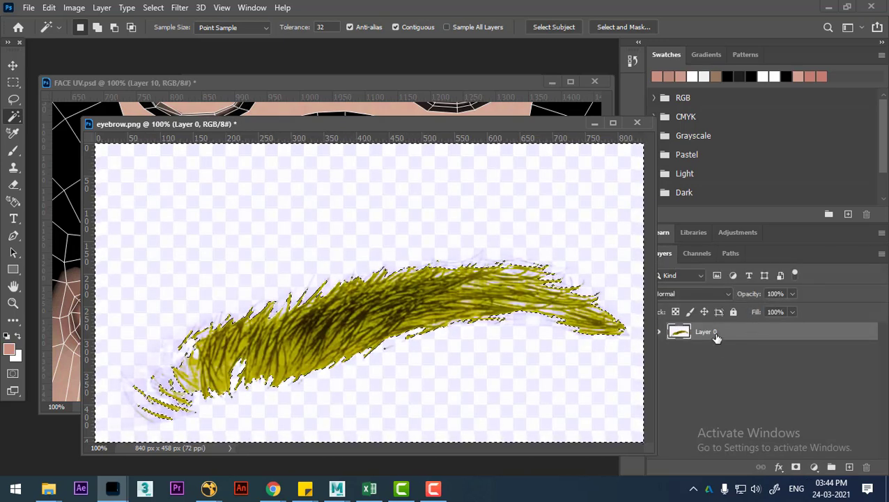
pyautogui.click(699, 254)
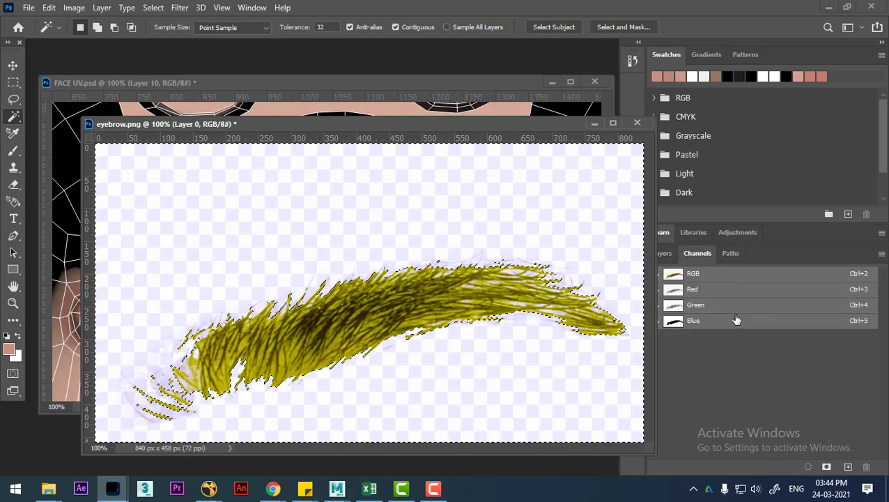
# Move the eyebrow window left and recheck each colour channel before returning to Layers.
pyautogui.moveTo(523, 123); pyautogui.dragTo(462, 129)
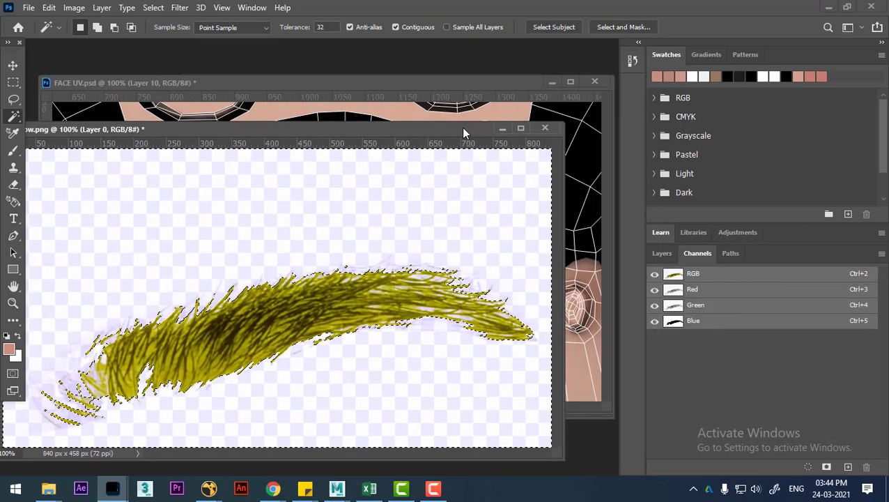
pyautogui.click(726, 321)
pyautogui.click(721, 304)
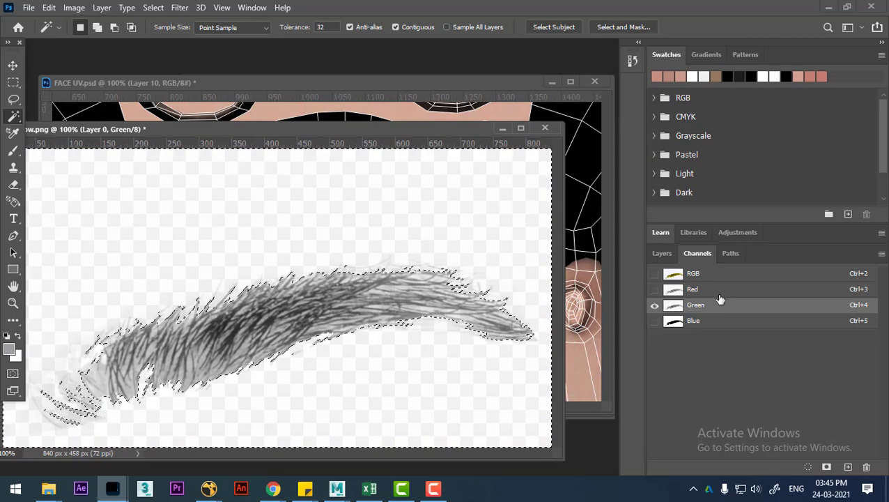
pyautogui.click(718, 289)
pyautogui.click(665, 274)
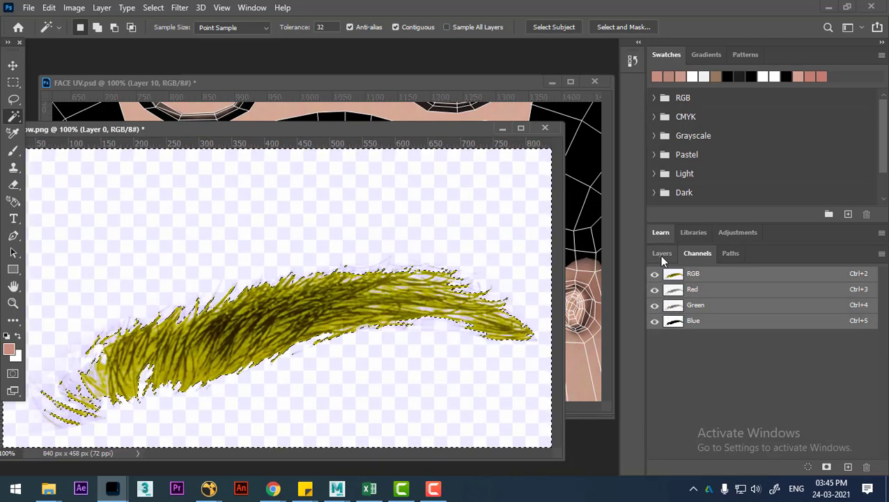
pyautogui.click(662, 253)
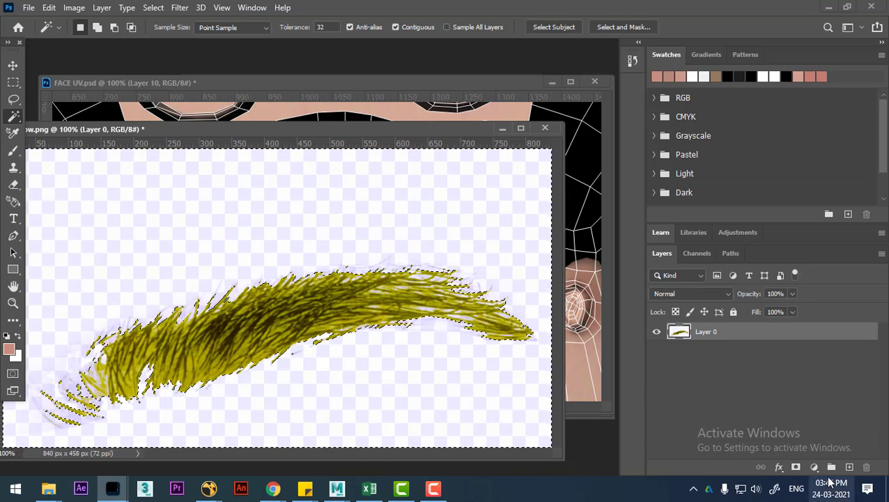
# Add a layer mask to Layer 0 so only the eyebrow shows.
pyautogui.keyDown('alt'); pyautogui.click(796, 467); pyautogui.keyUp('alt')
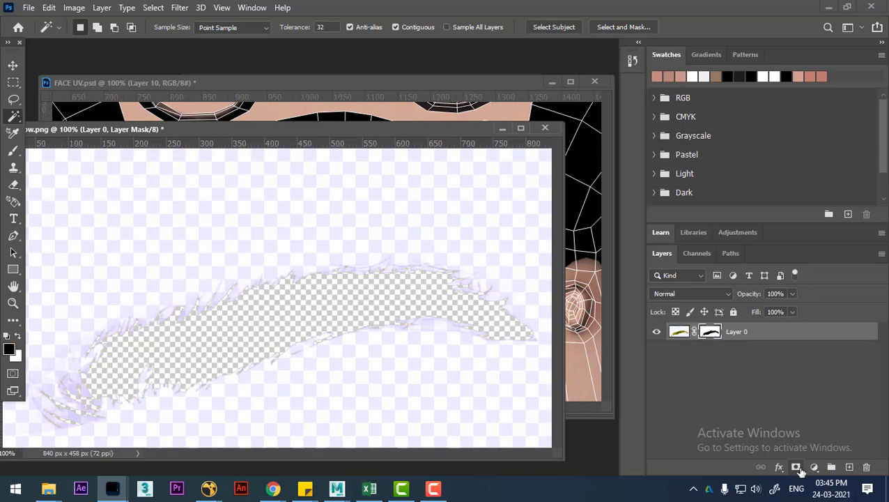
pyautogui.hotkey('ctrl', 'z')
pyautogui.click(796, 467)
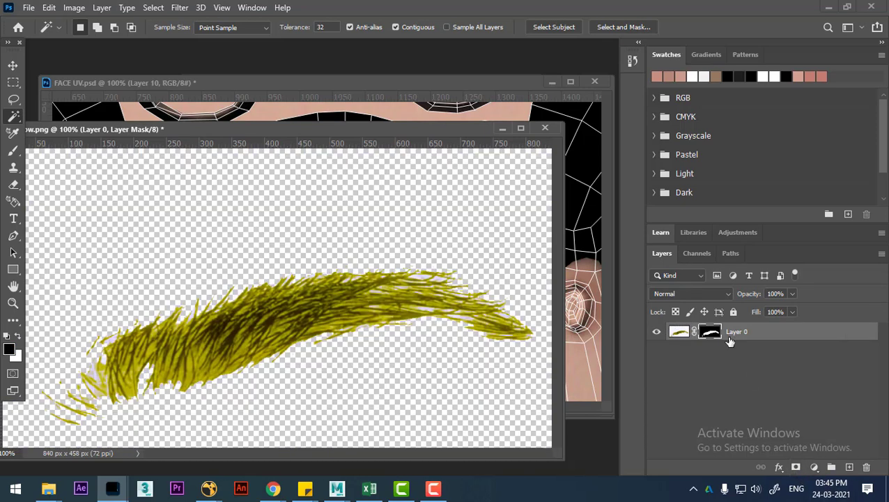
pyautogui.click(680, 332)
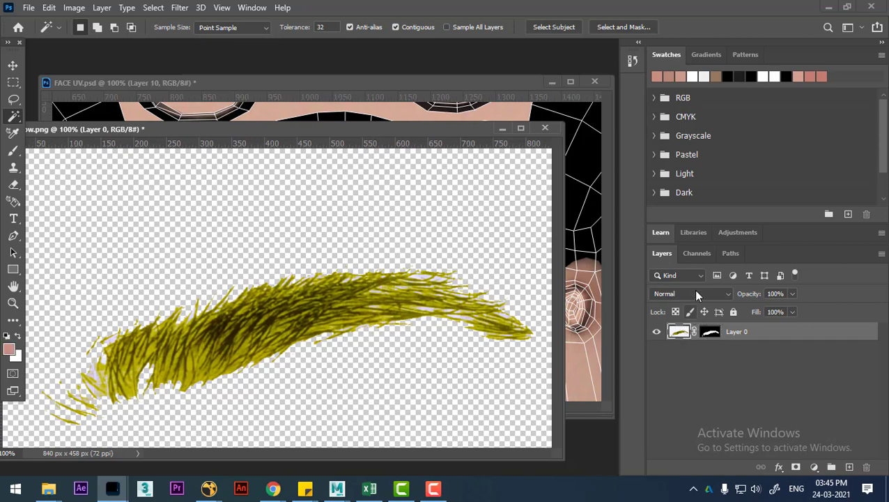
# Review the masked layer's Blue, Green and Red channels, then target the layer mask.
pyautogui.click(698, 254)
pyautogui.click(715, 322)
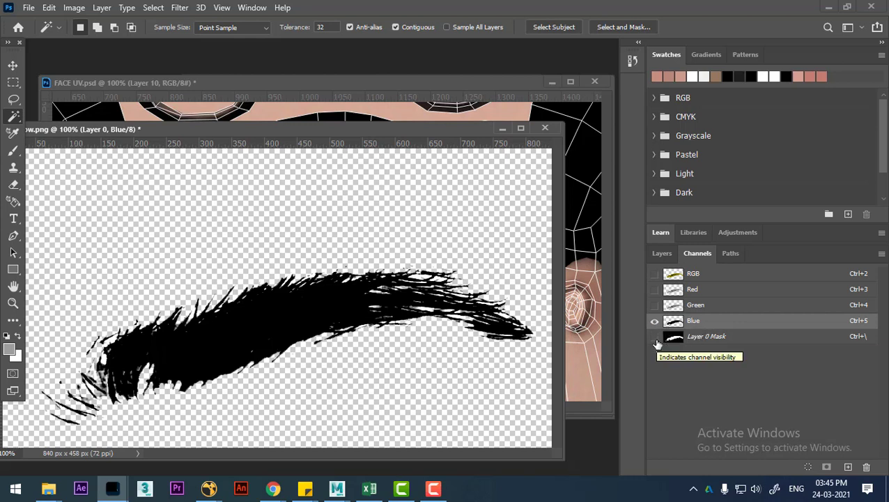
pyautogui.click(655, 306)
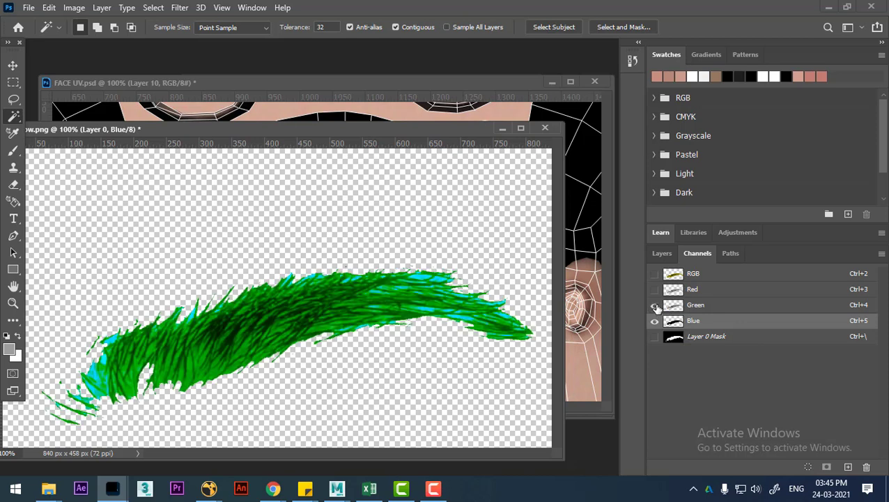
pyautogui.click(654, 290)
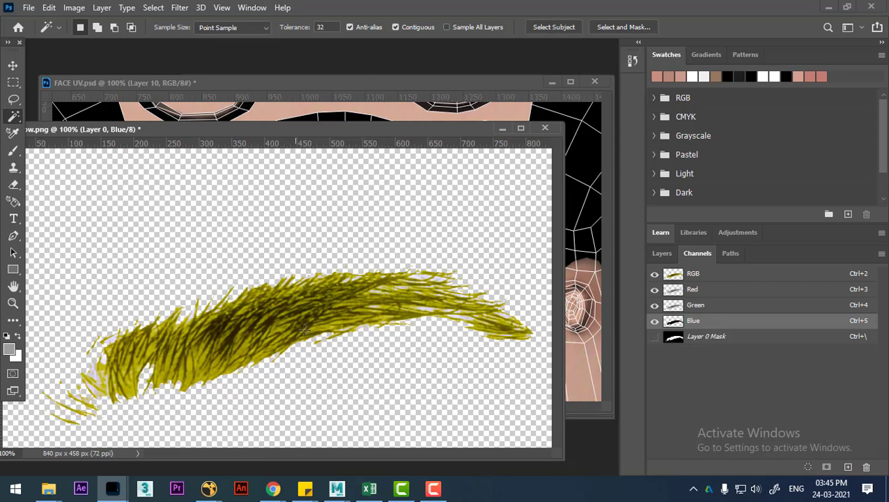
pyautogui.click(709, 276)
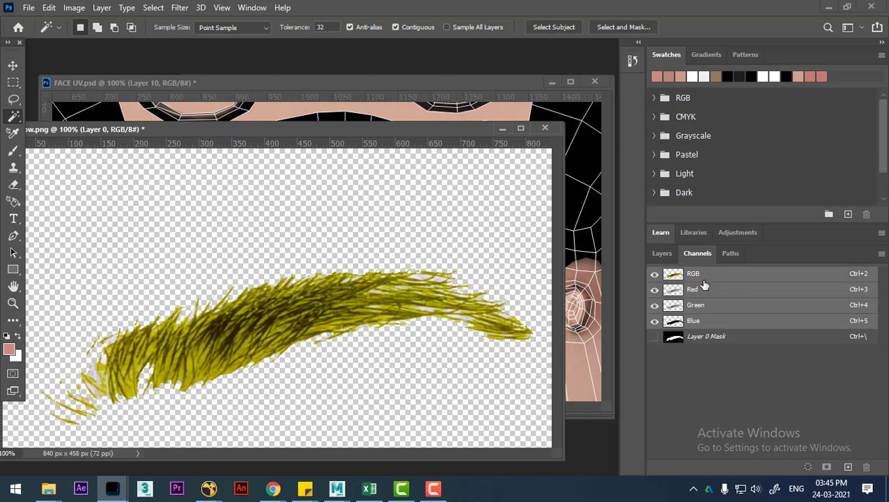
pyautogui.click(662, 255)
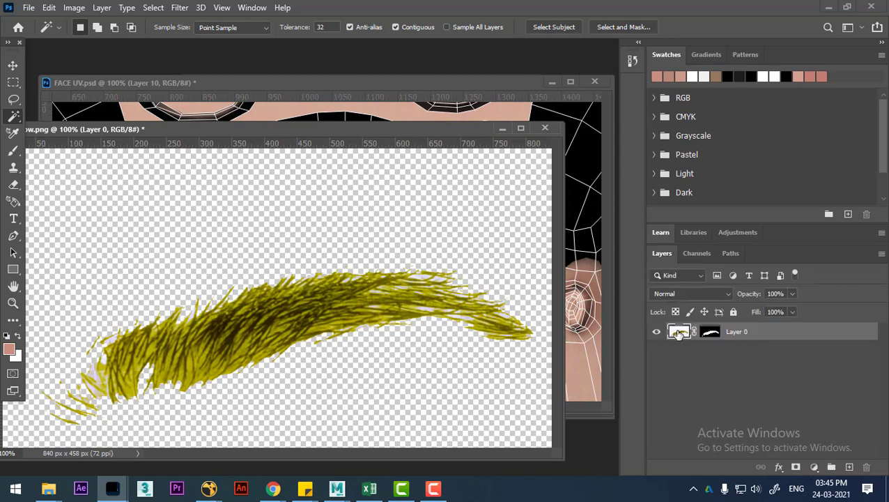
pyautogui.click(711, 333)
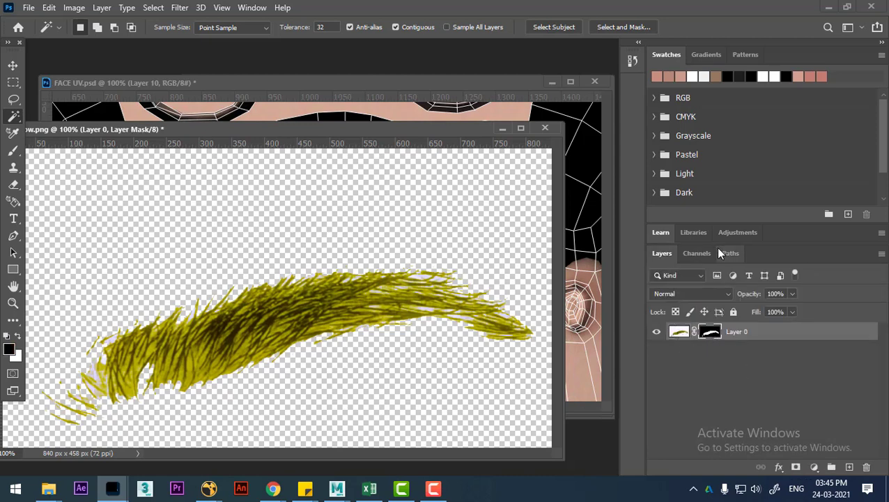
pyautogui.click(699, 254)
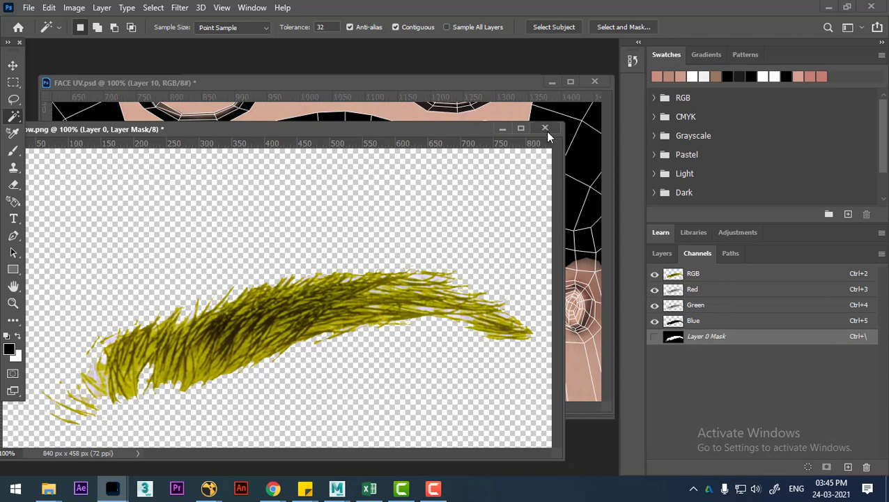
# Duplicate the Blue channel and push Blue copy to near-solid black on white with Levels.
pyautogui.hotkey('ctrl', 'z')
pyautogui.hotkey('ctrl', 'z')
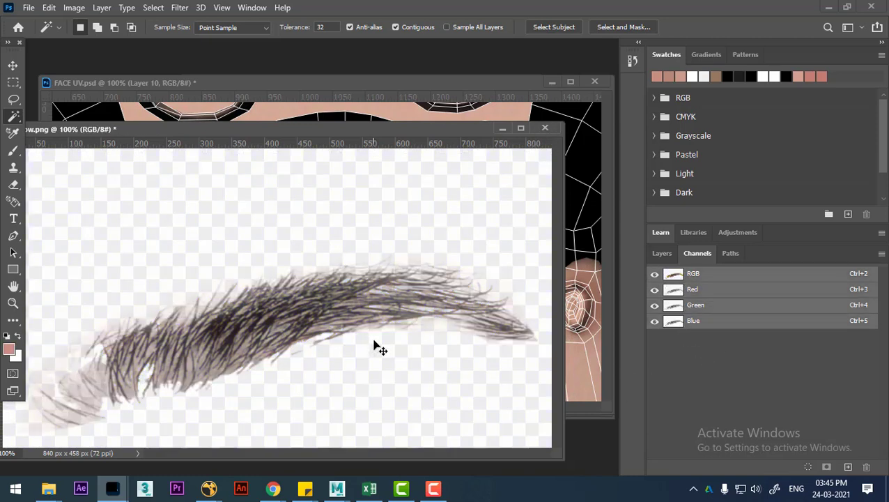
pyautogui.click(710, 322)
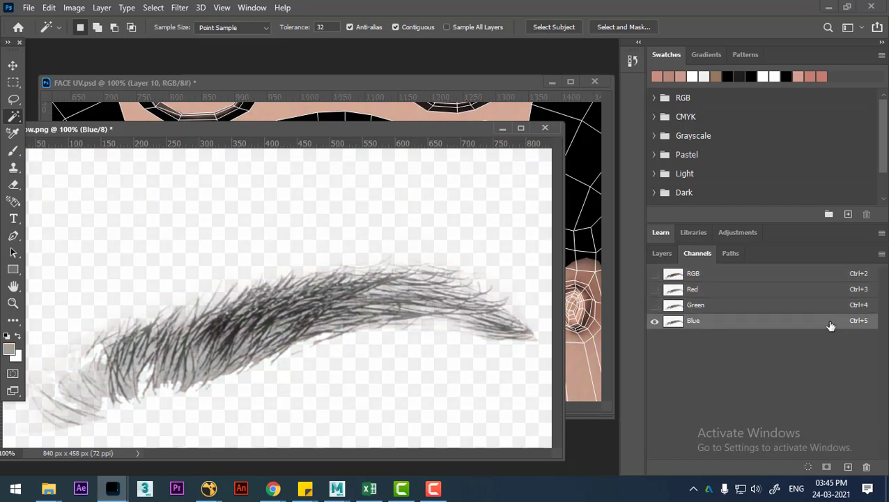
pyautogui.moveTo(831, 322); pyautogui.dragTo(849, 466)
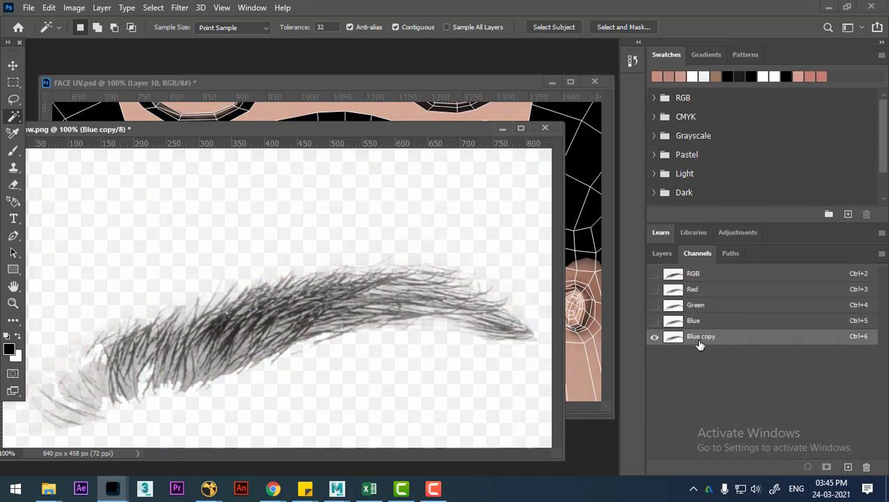
pyautogui.click(75, 9)
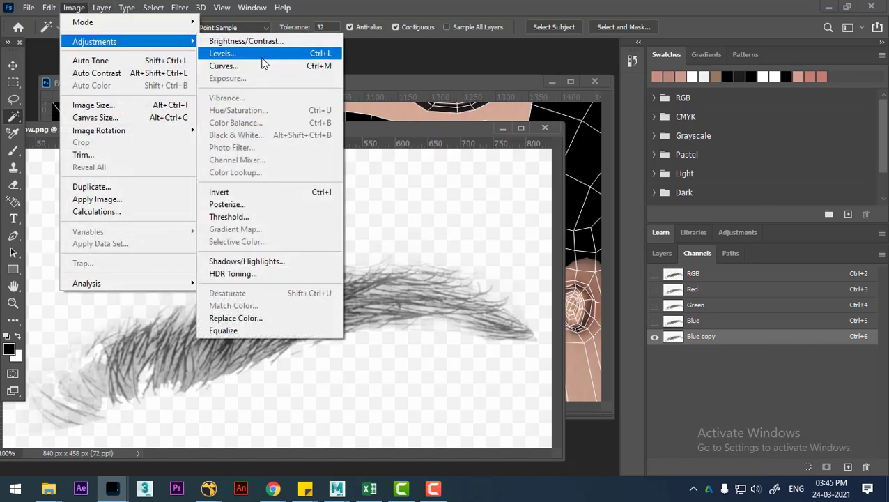
pyautogui.click(296, 54)
pyautogui.moveTo(461, 206); pyautogui.dragTo(521, 206)
pyautogui.moveTo(627, 208); pyautogui.dragTo(588, 207)
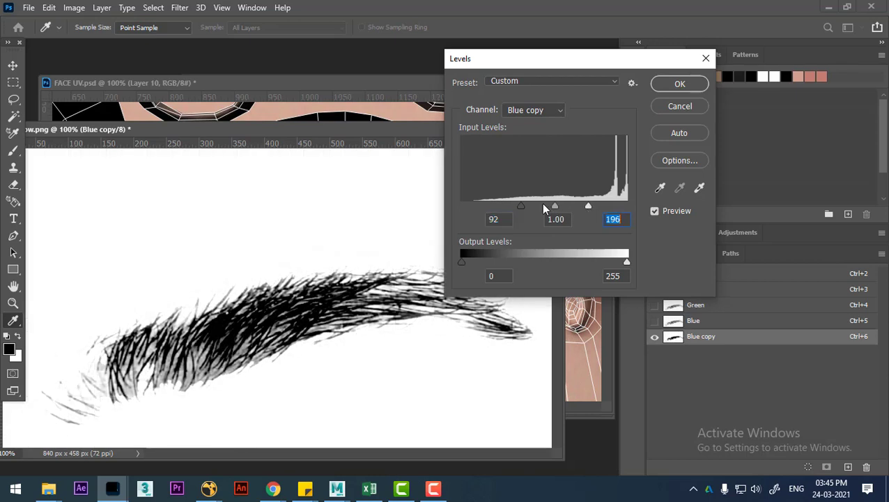
pyautogui.moveTo(522, 206); pyautogui.dragTo(548, 206)
pyautogui.moveTo(564, 209); pyautogui.dragTo(568, 205)
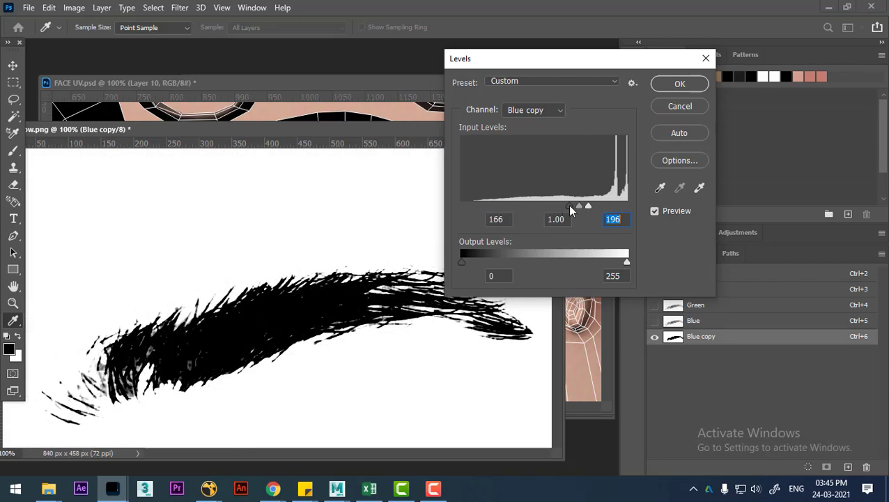
pyautogui.click(678, 85)
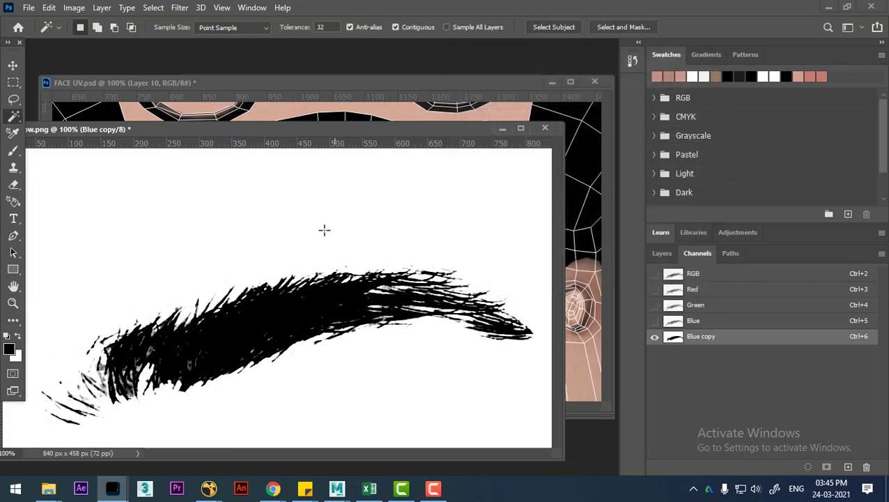
# Magic-wand the white, invert the selection, and remask Layer 0 to show only the hairs.
pyautogui.click(345, 235)
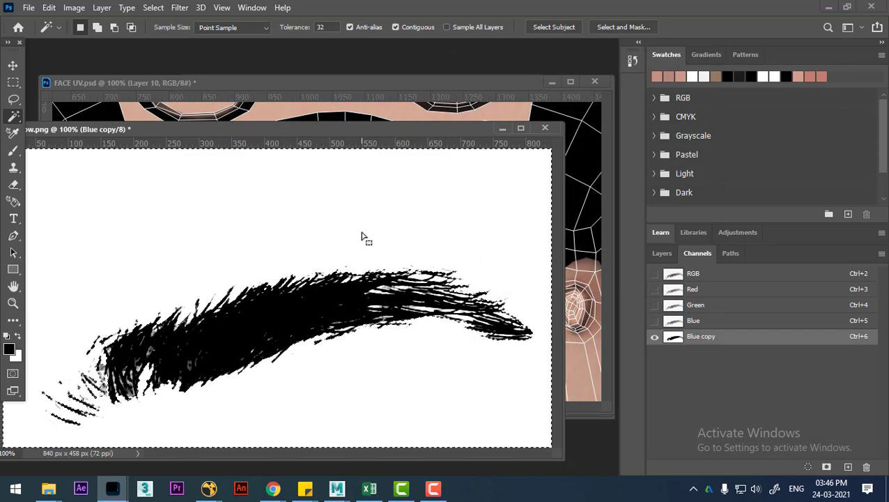
pyautogui.click(709, 275)
pyautogui.click(663, 253)
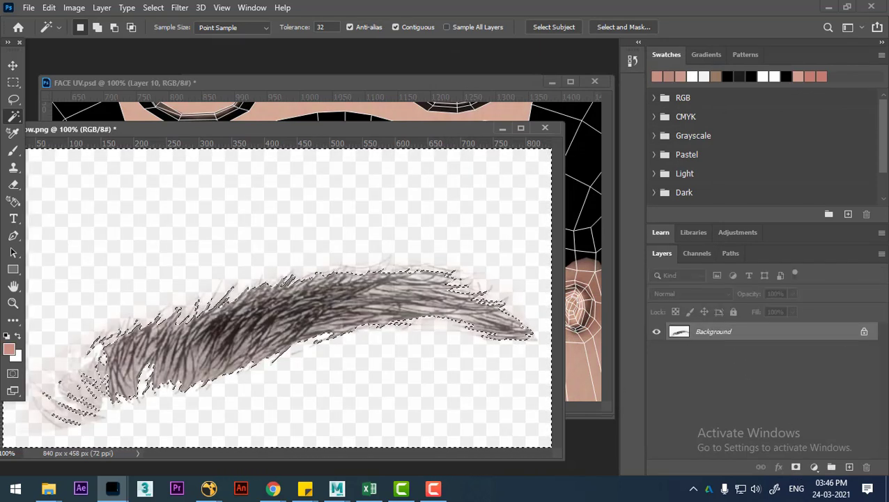
pyautogui.click(797, 468)
pyautogui.hotkey('ctrl', 'z')
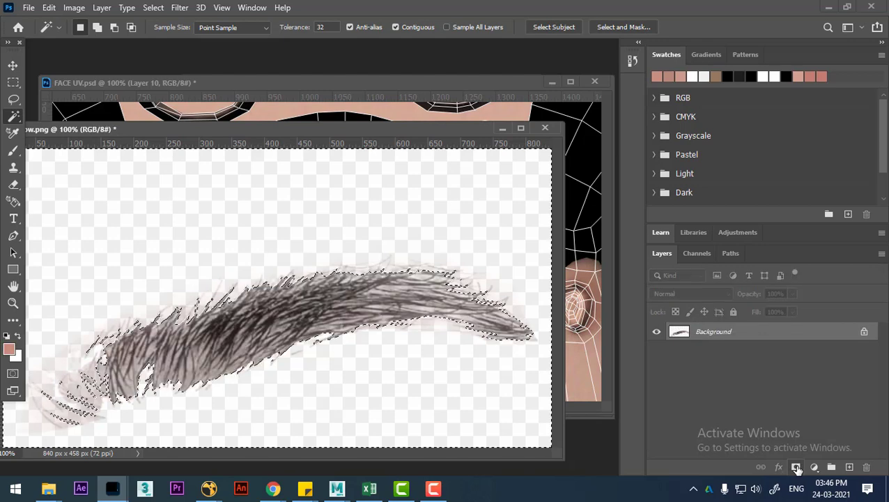
pyautogui.hotkey('ctrl', 'shift', 'i')
pyautogui.click(797, 468)
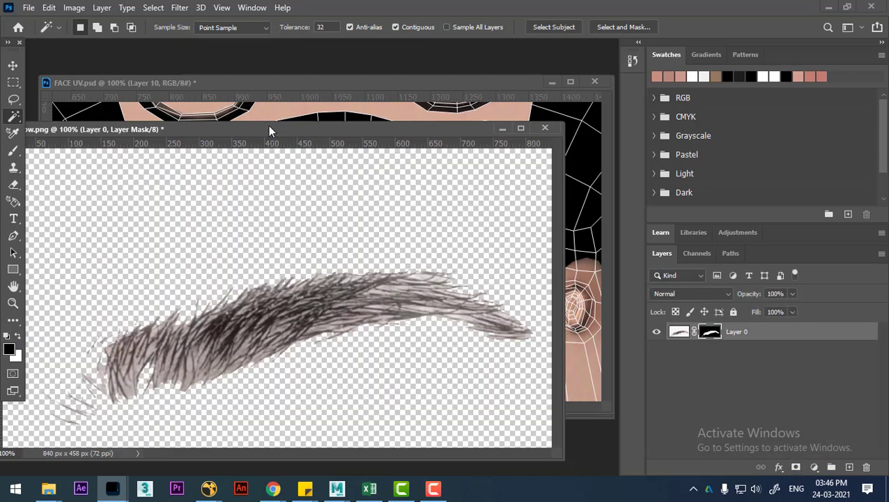
pyautogui.hotkey('ctrl', '-')
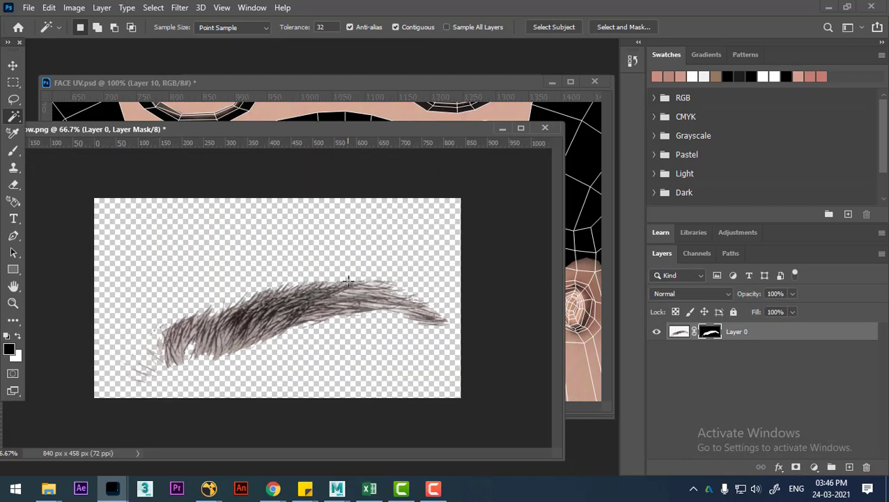
# Drag the masked eyebrow into FACE UV.psd, scale it to 18%, and place it above the eye.
pyautogui.press('v')
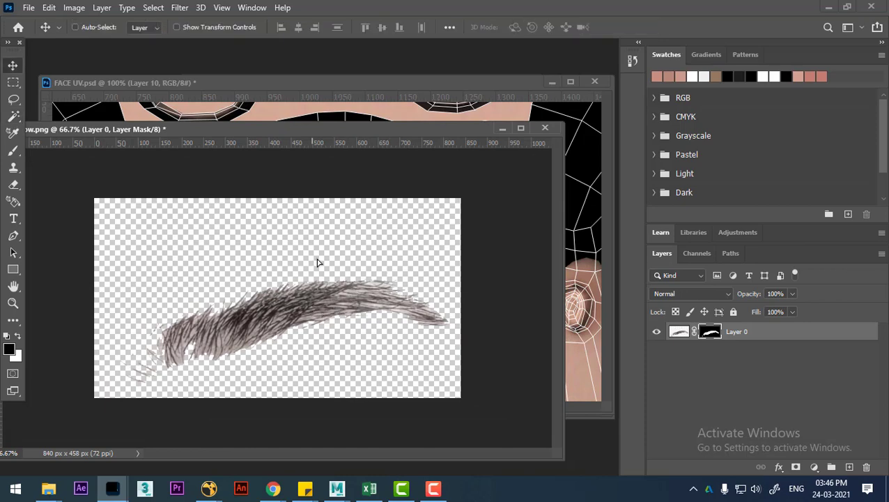
pyautogui.moveTo(317, 262)
pyautogui.mouseDown()
pyautogui.moveTo(327, 175)
pyautogui.moveTo(401, 210)
pyautogui.mouseUp()
pyautogui.hotkey('ctrl', 't')
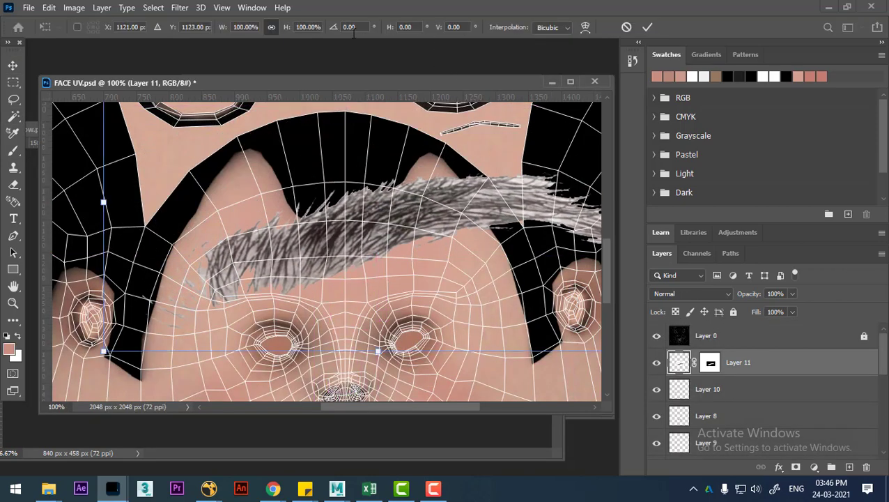
pyautogui.moveTo(289, 35); pyautogui.dragTo(250, 70)
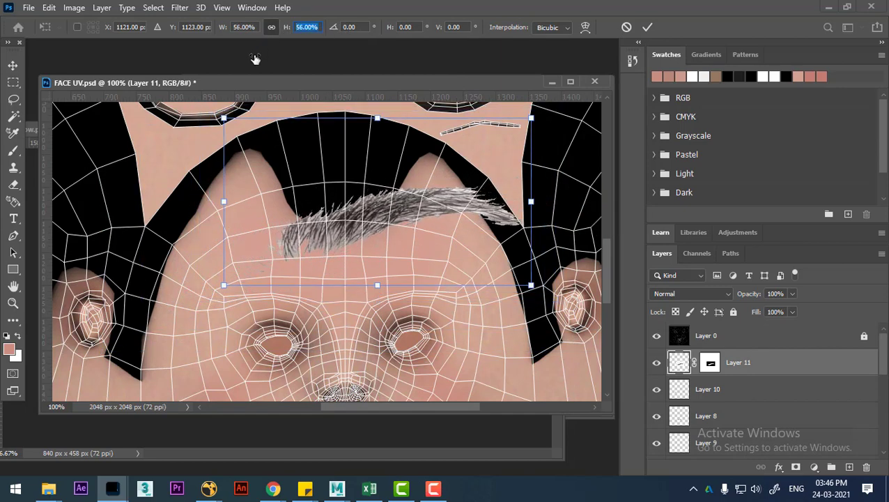
pyautogui.moveTo(390, 188); pyautogui.dragTo(413, 264)
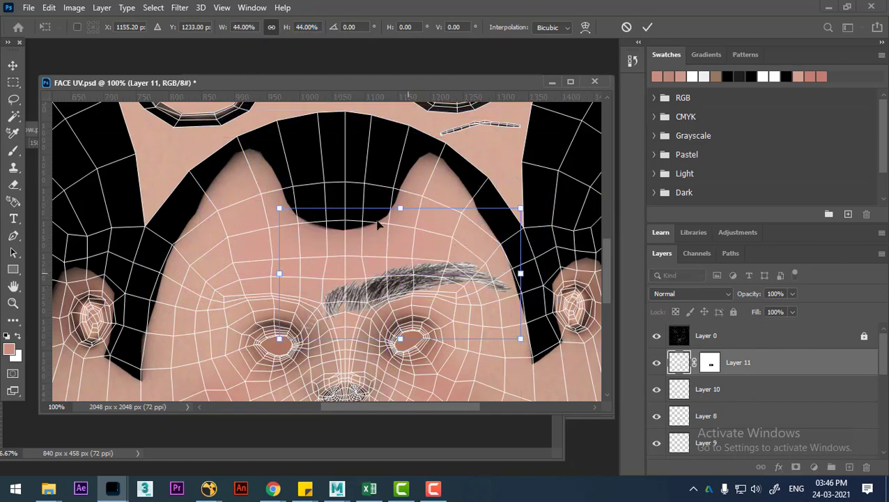
pyautogui.moveTo(285, 31); pyautogui.dragTo(269, 35)
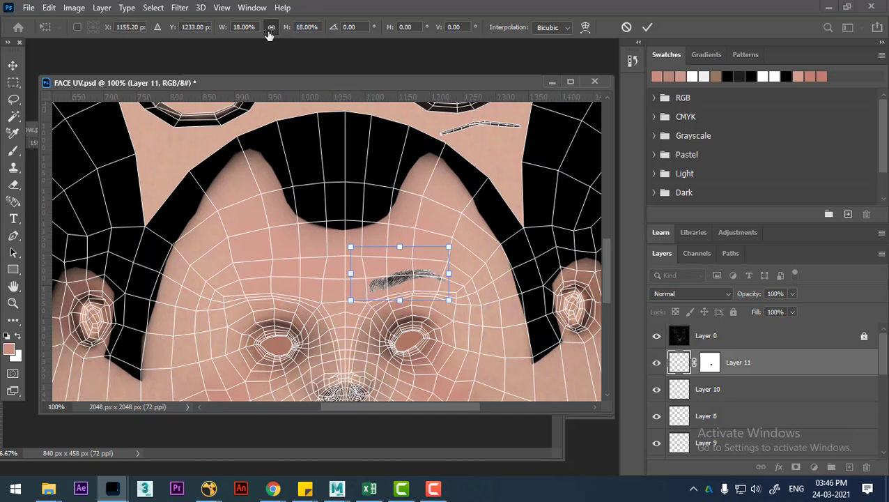
pyautogui.moveTo(418, 260); pyautogui.dragTo(416, 270)
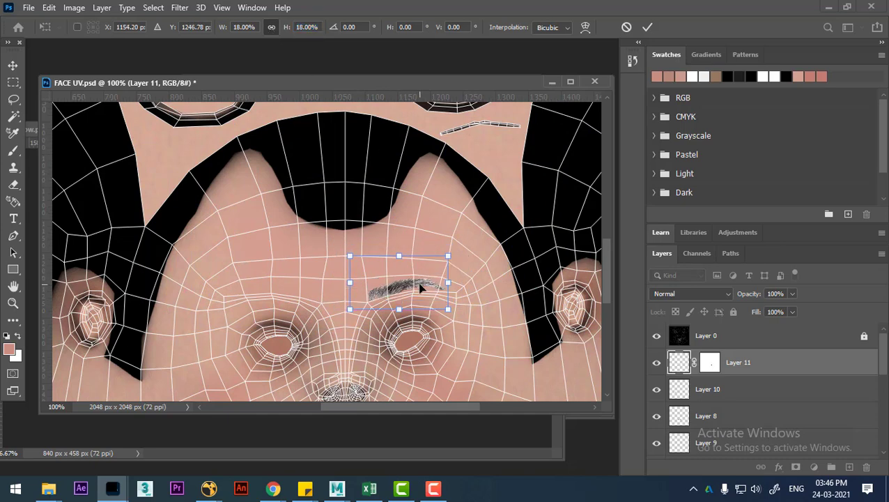
pyautogui.keyDown('alt'); pyautogui.scroll(2, 422, 288); pyautogui.keyUp('alt')
pyautogui.press('Return')
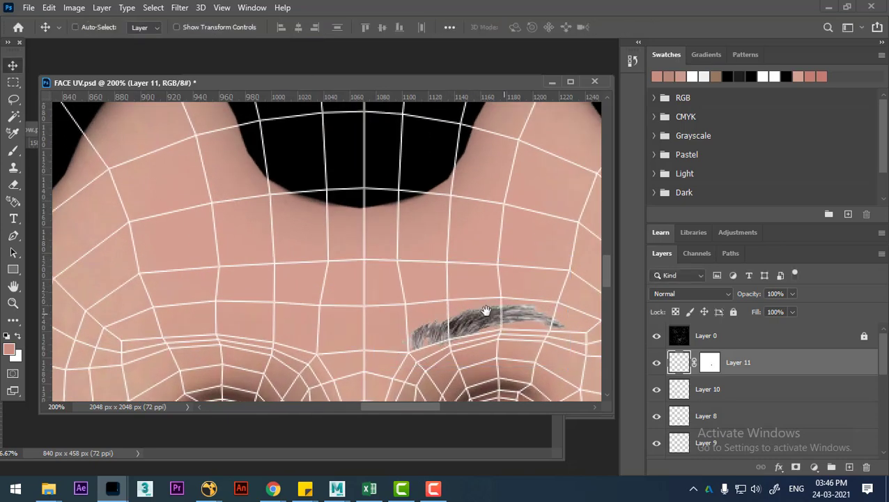
pyautogui.keyDown('alt'); pyautogui.scroll(2, 481, 310); pyautogui.keyUp('alt')
pyautogui.click(704, 298)
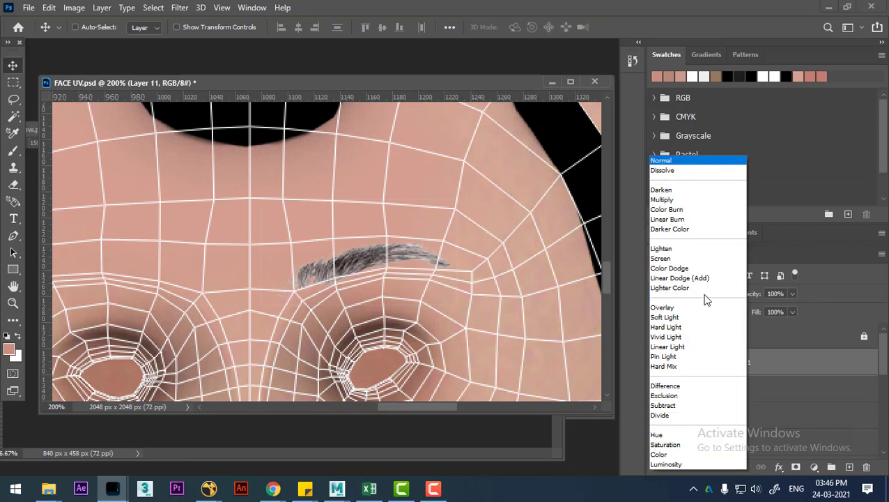
pyautogui.click(681, 164)
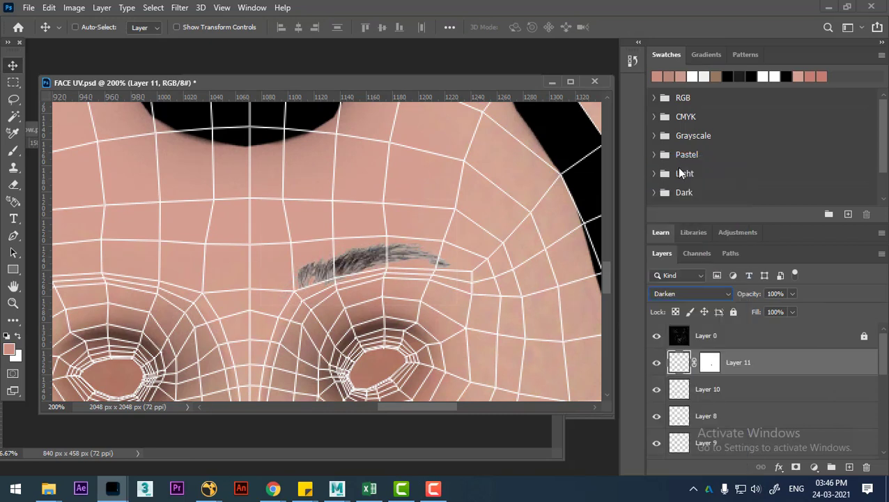
pyautogui.press('Down')
pyautogui.press('Down')
pyautogui.press('Down')
pyautogui.press('Down')
pyautogui.press('Down')
pyautogui.press('Down')
pyautogui.press('Down')
pyautogui.press('Down')
pyautogui.press('Down')
pyautogui.press('Down')
pyautogui.press('Down')
pyautogui.press('Down')
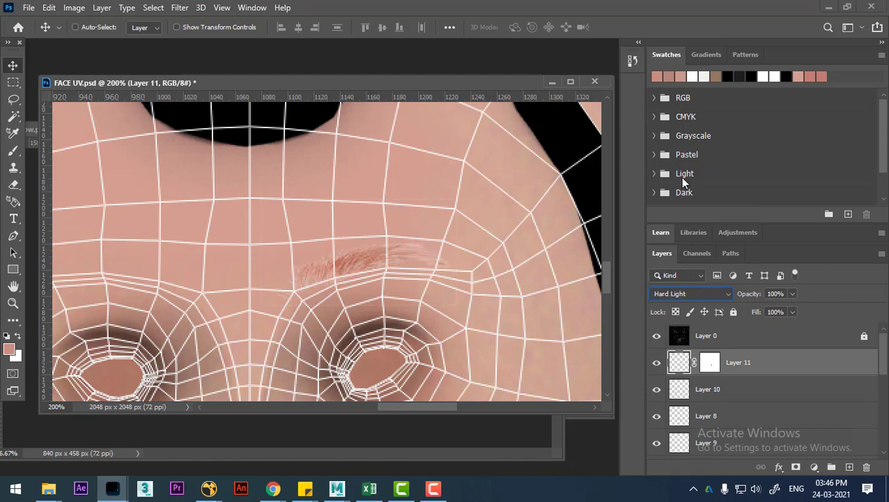
pyautogui.press('Down')
pyautogui.press('Down')
pyautogui.press('Down')
pyautogui.press('Down')
pyautogui.press('Down')
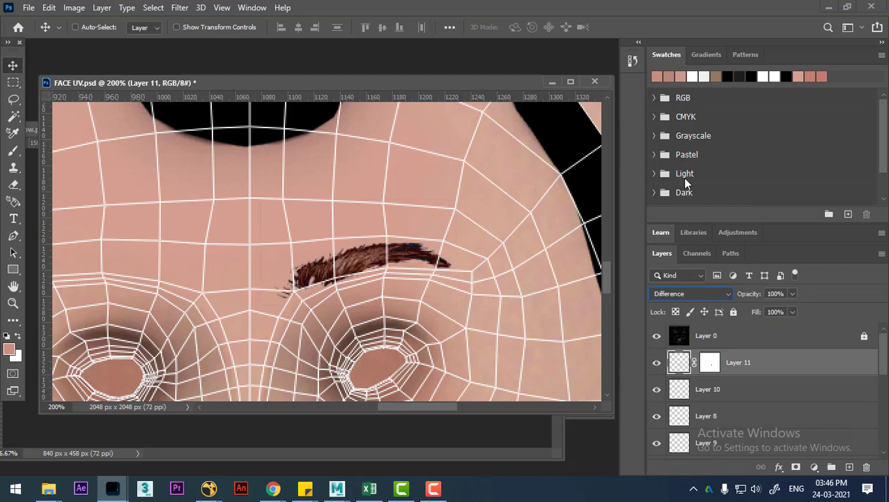
pyautogui.press('Down')
pyautogui.press('Down')
pyautogui.press('Down')
pyautogui.press('Down')
pyautogui.press('Down')
pyautogui.press('Down')
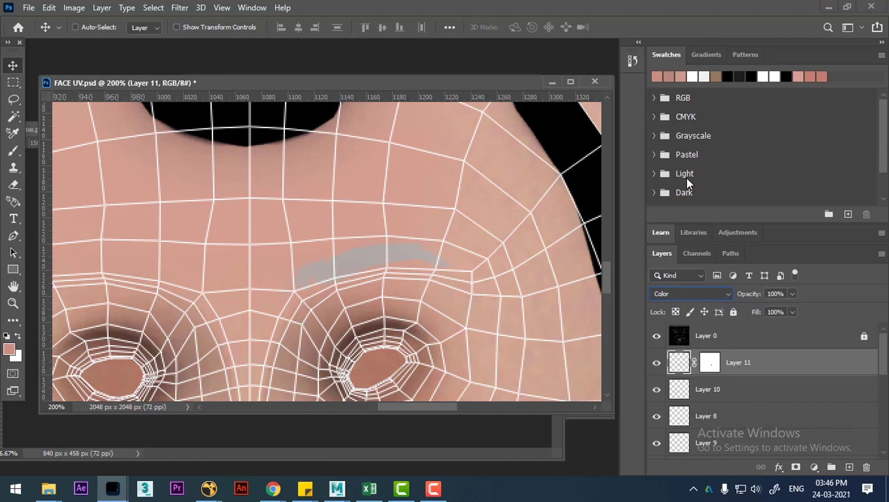
pyautogui.press('Down')
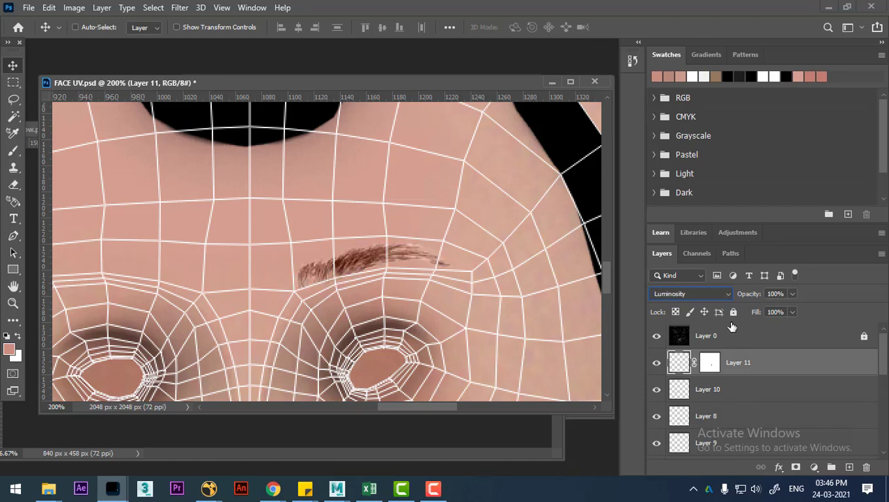
pyautogui.click(709, 293)
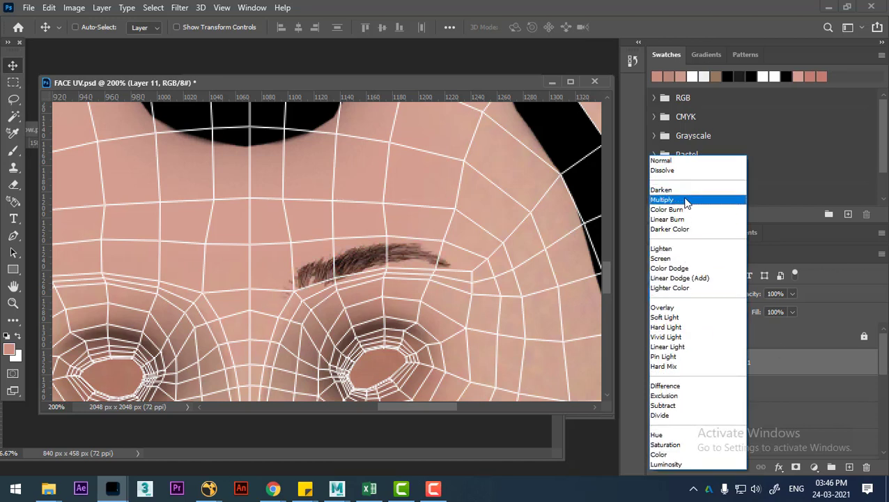
pyautogui.click(683, 161)
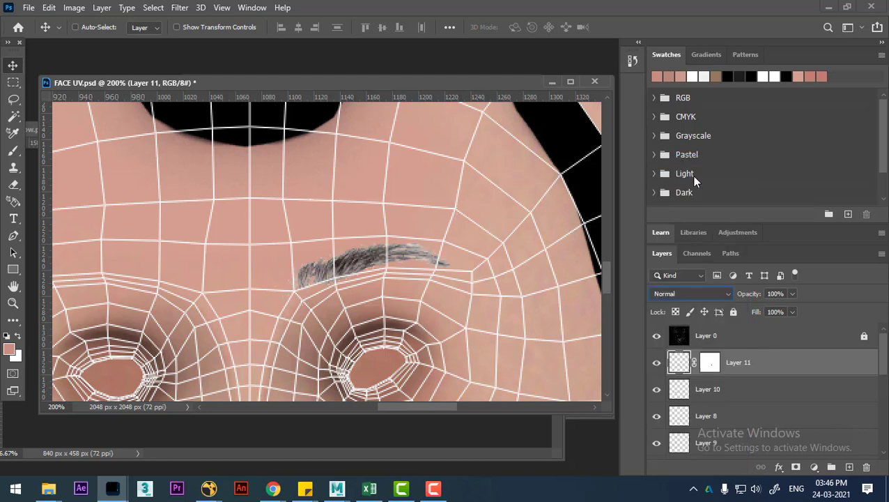
# Briefly solo the eyebrow layer, then show all the other layers again.
pyautogui.moveTo(374, 268); pyautogui.dragTo(376, 269)
pyautogui.keyDown('alt'); pyautogui.click(657, 362); pyautogui.keyUp('alt')
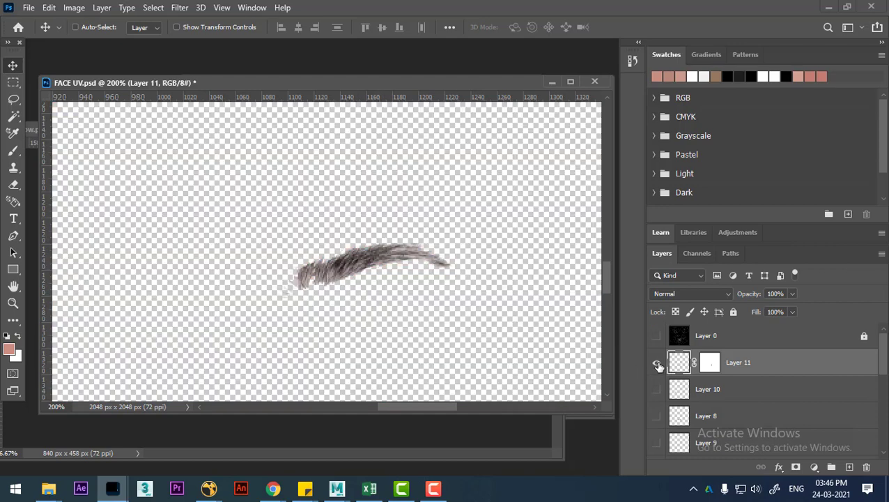
pyautogui.keyDown('alt'); pyautogui.click(656, 362); pyautogui.keyUp('alt')
# Target Layer 11's mask and set up a black brush at 60 pixels.
pyautogui.click(710, 362)
pyautogui.press('d')
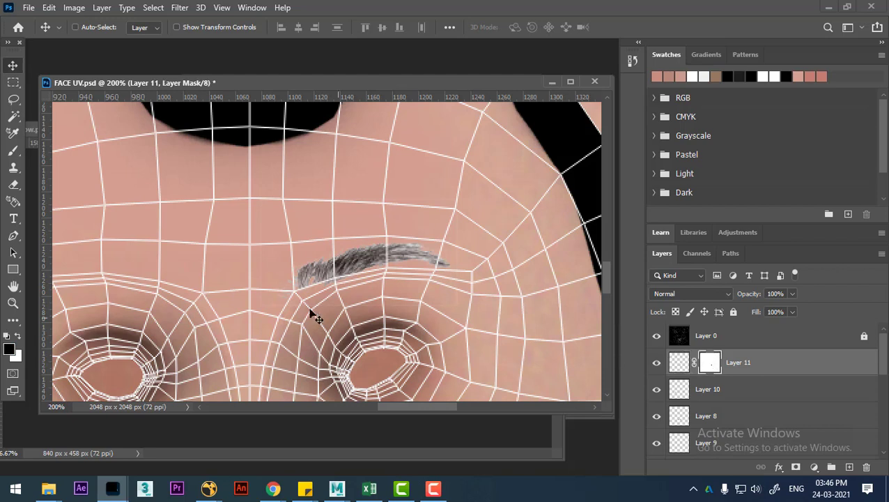
pyautogui.press('b')
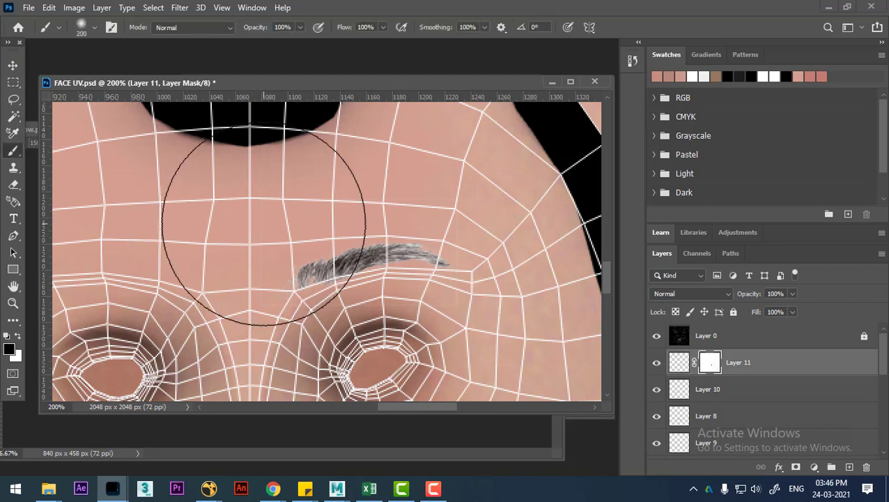
pyautogui.press('[')
pyautogui.press('[')
pyautogui.press('[')
pyautogui.press('[')
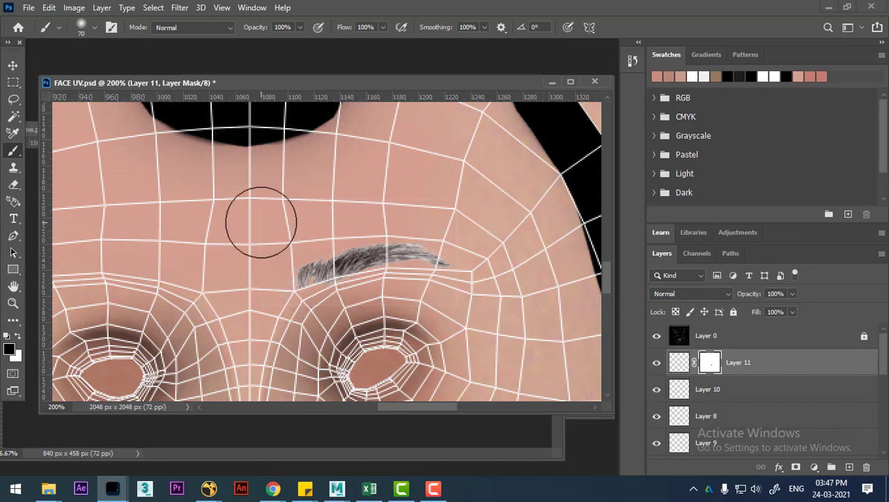
pyautogui.press('[')
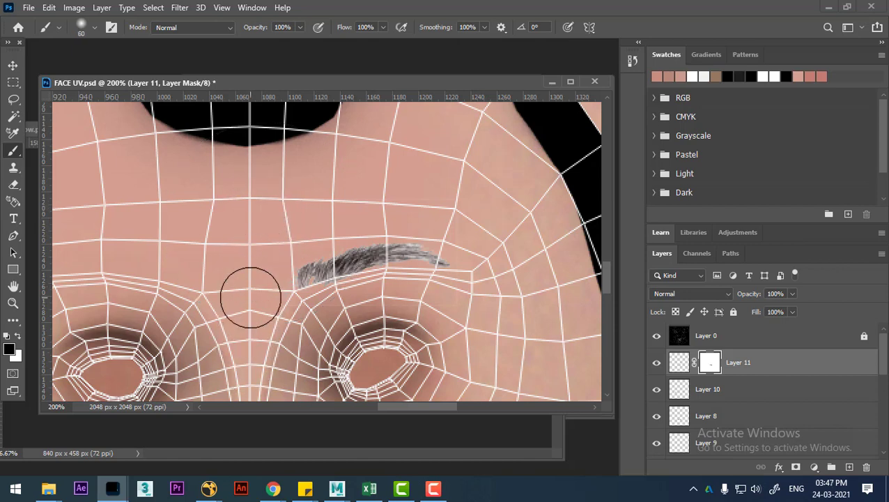
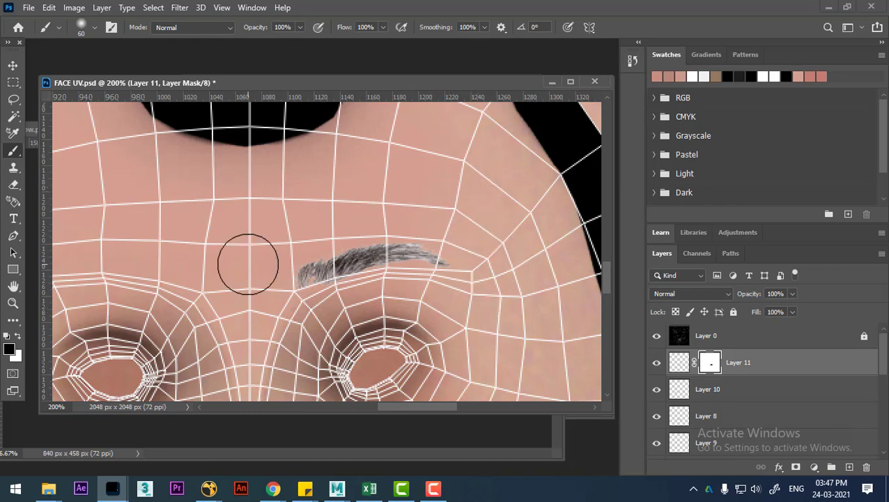
# Duplicate the eyebrow layer, flip the copy horizontally, and place it above the other eye.
pyautogui.hotkey('ctrl', '-')
pyautogui.press('v')
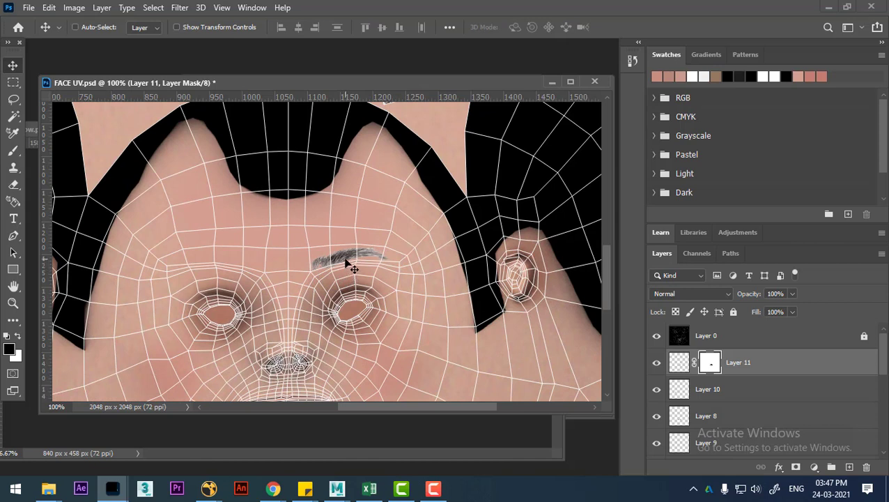
pyautogui.keyDown('ctrl'); pyautogui.moveTo(352, 265); pyautogui.dragTo(352, 265); pyautogui.keyUp('ctrl')
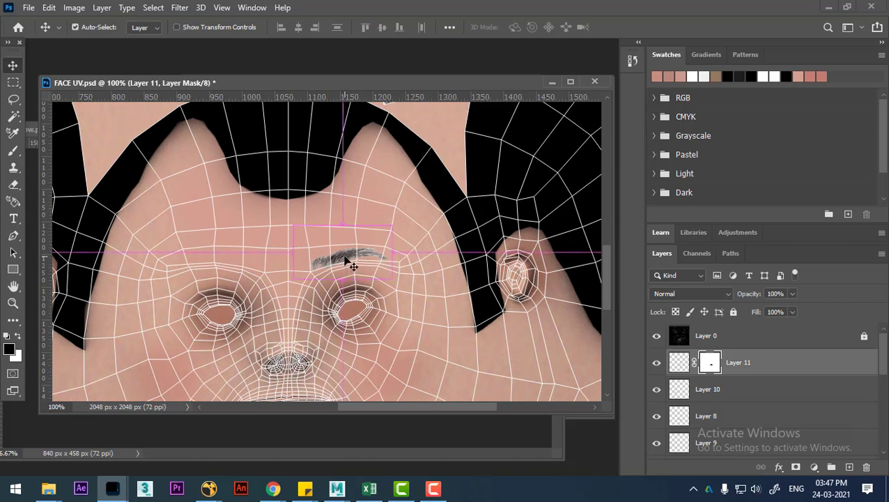
pyautogui.hotkey('ctrl', 'j')
pyautogui.hotkey('ctrl', 't')
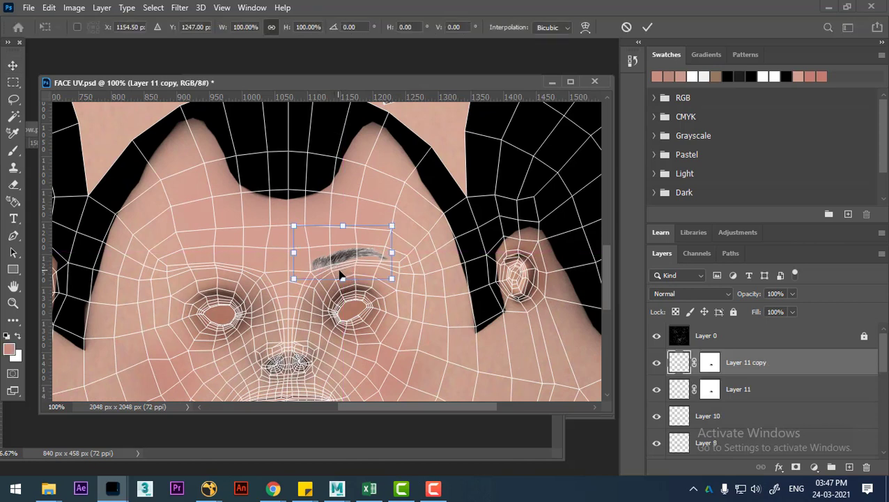
pyautogui.rightClick(343, 261)
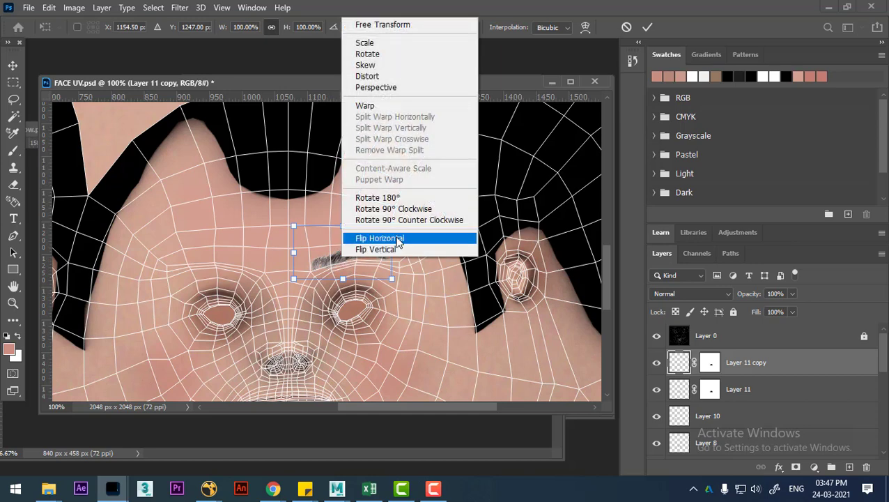
pyautogui.click(399, 251)
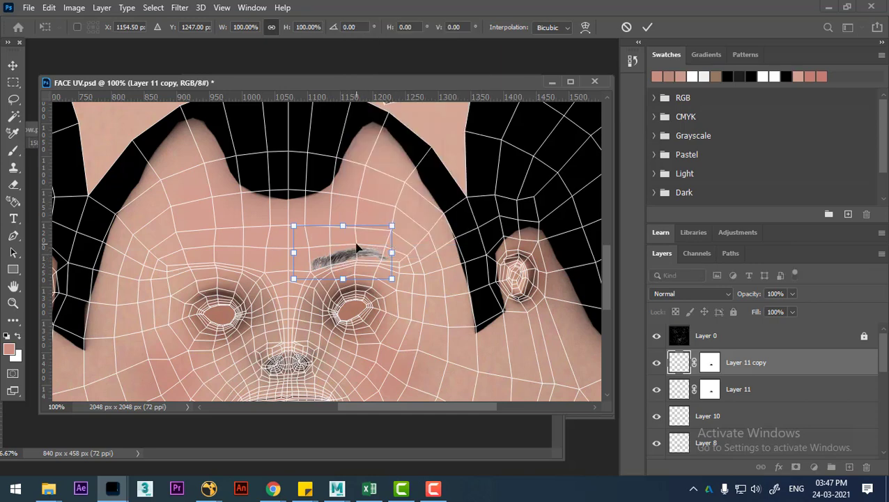
pyautogui.rightClick(357, 248)
pyautogui.click(395, 224)
pyautogui.moveTo(354, 260); pyautogui.dragTo(243, 262)
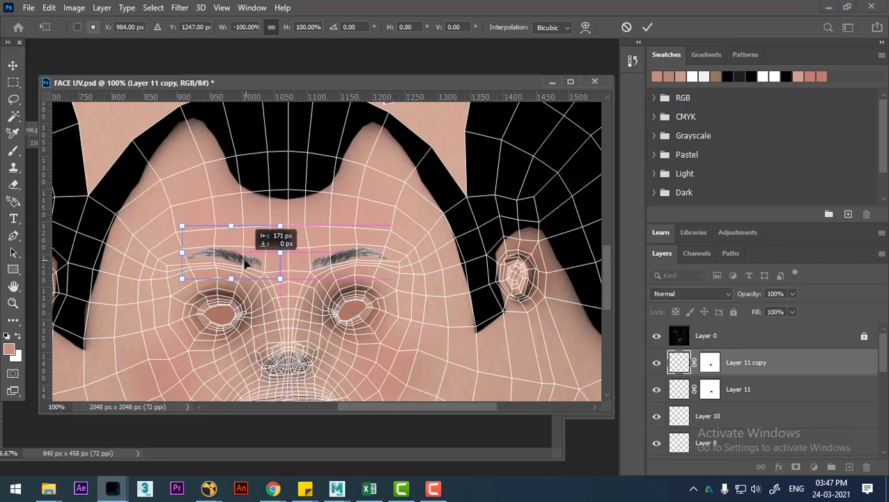
pyautogui.press('Return')
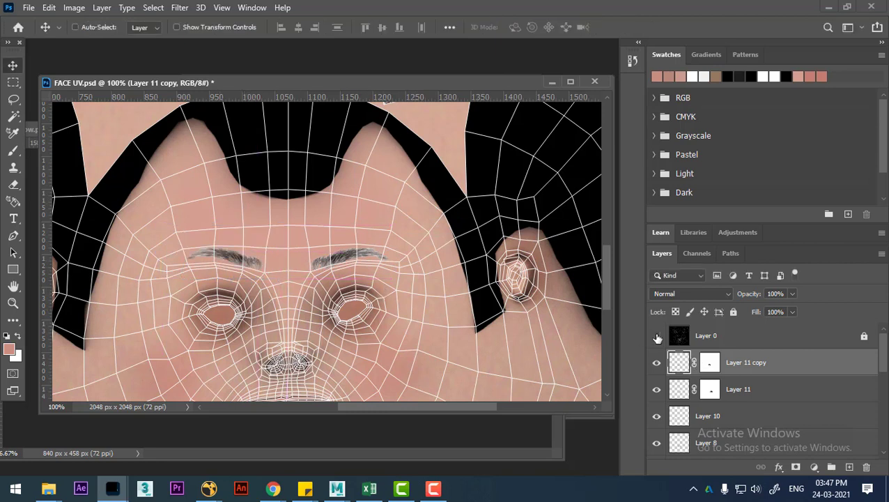
# Hide the UV wireframe layer and save FACE UV.psd.
pyautogui.click(656, 336)
pyautogui.hotkey('ctrl', 's')
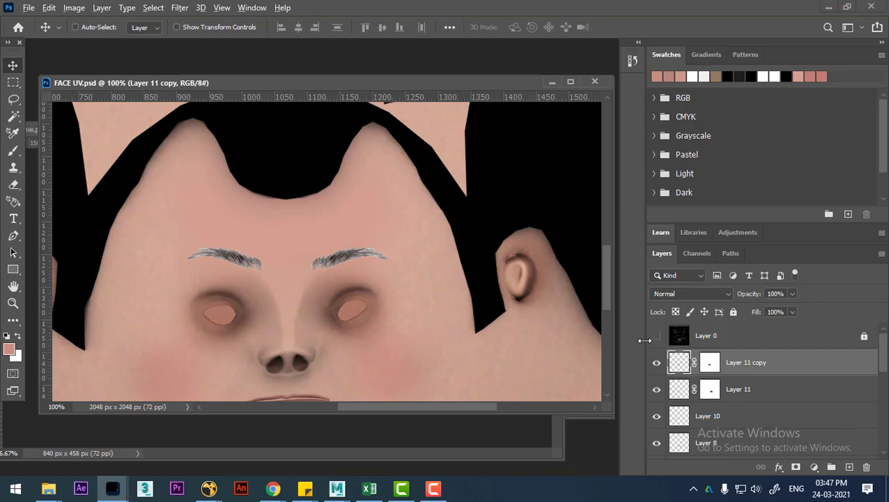
pyautogui.hotkey('ctrl', 'Tab')
# In Maya, inspect the head's file3 texture and orbit around to check both grey eyebrows.
pyautogui.hotkey('alt', 'Tab')
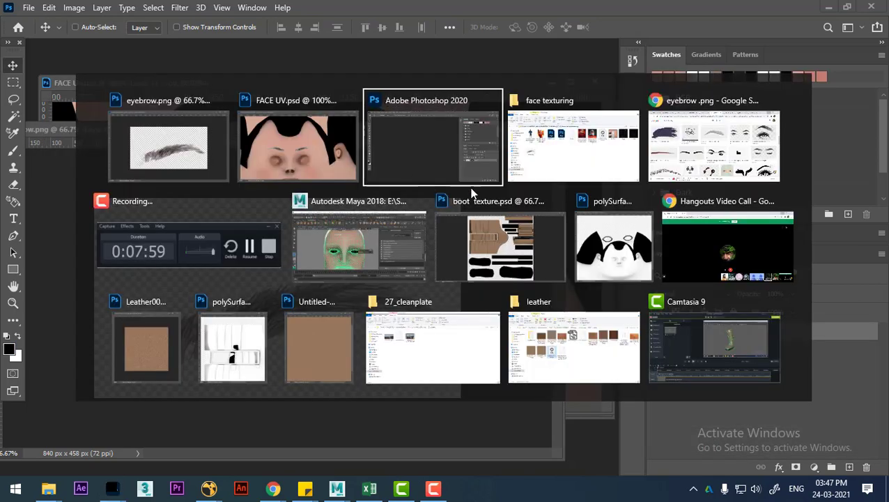
pyautogui.click(393, 259)
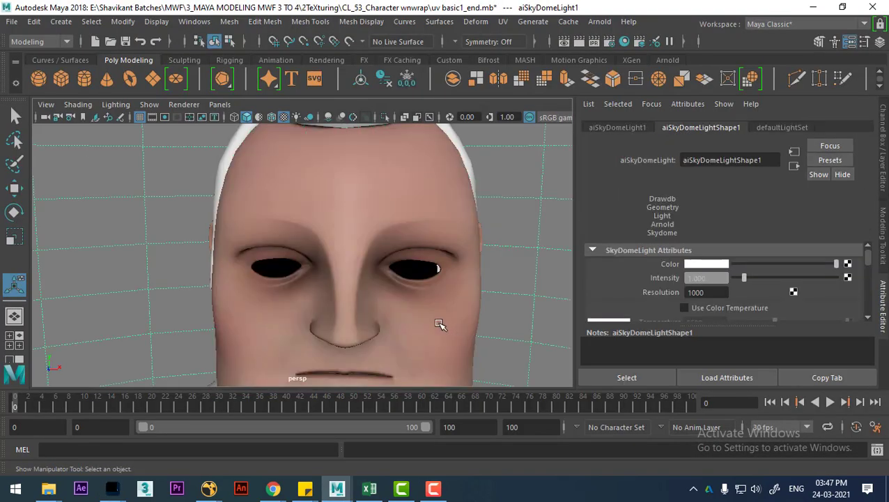
pyautogui.keyDown('alt'); pyautogui.moveTo(435, 329); pyautogui.dragTo(452, 333); pyautogui.keyUp('alt')
pyautogui.moveTo(385, 241); pyautogui.dragTo(396, 431, button='right')
pyautogui.click(849, 275)
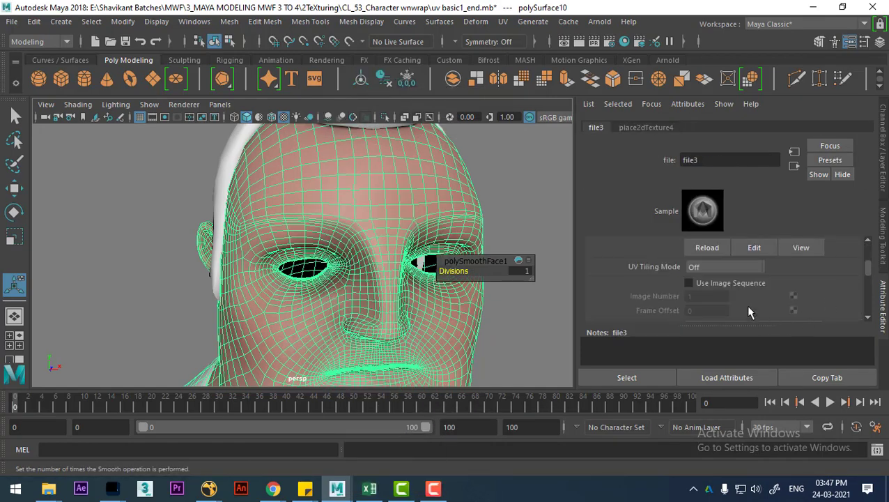
pyautogui.click(554, 345)
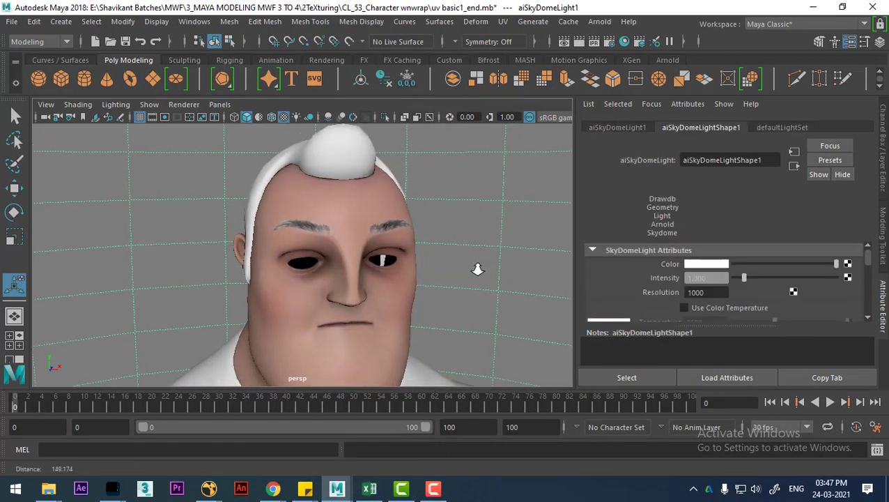
pyautogui.keyDown('alt'); pyautogui.moveTo(477, 268); pyautogui.dragTo(451, 298, button='right'); pyautogui.keyUp('alt')
pyautogui.keyDown('alt'); pyautogui.moveTo(451, 298); pyautogui.dragTo(415, 318); pyautogui.keyUp('alt')
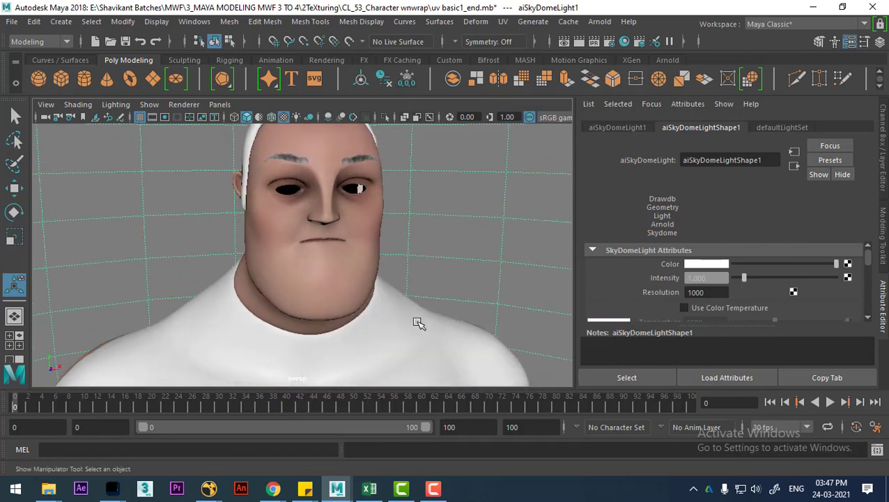
pyautogui.hotkey('alt', 'Tab')
# Set the blend mode of Layer 11 copy and Layer 11 to Multiply.
pyautogui.click(502, 129)
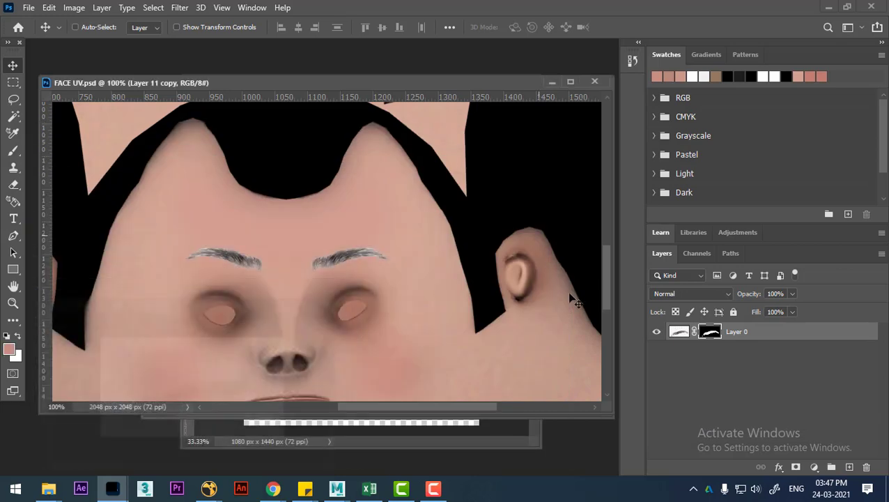
pyautogui.click(676, 294)
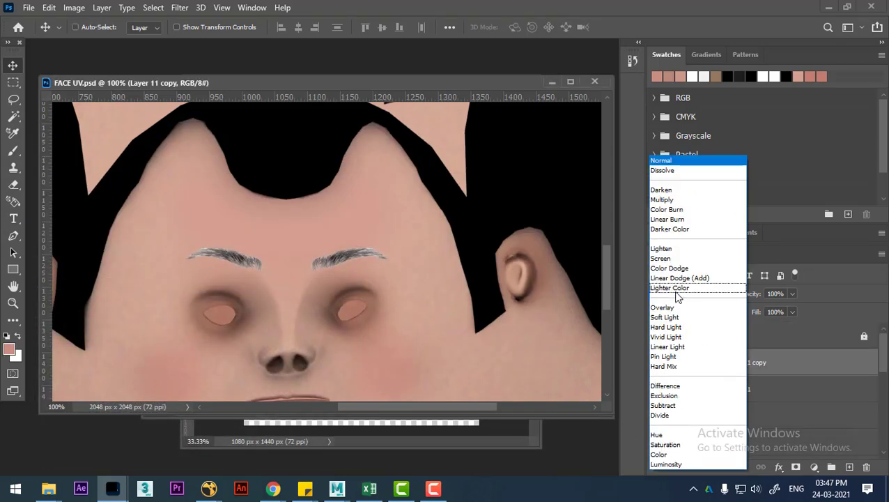
pyautogui.click(676, 201)
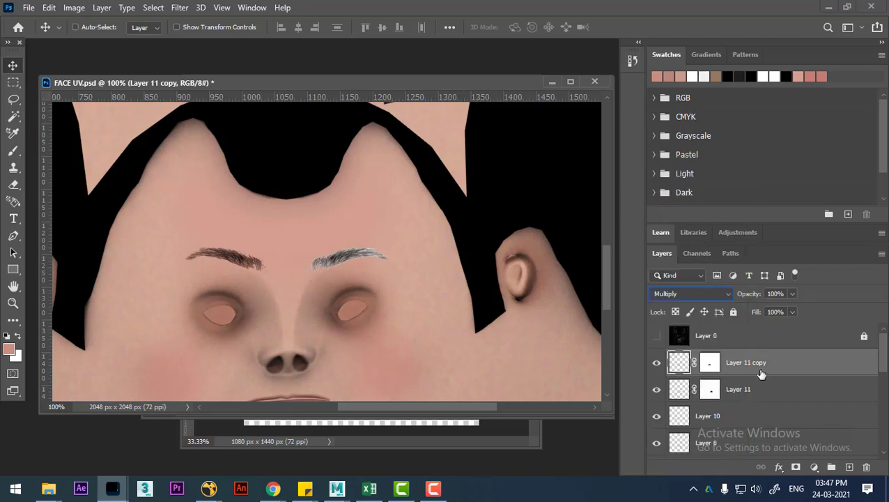
pyautogui.click(757, 387)
pyautogui.click(687, 294)
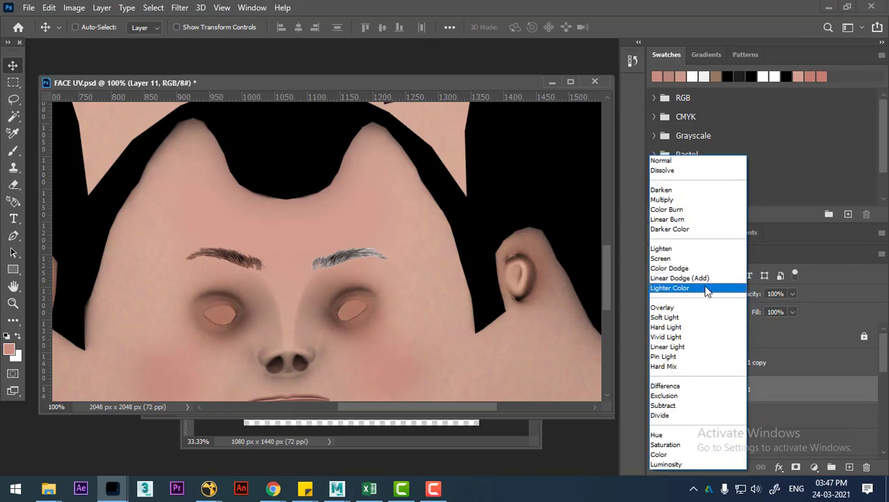
pyautogui.click(689, 201)
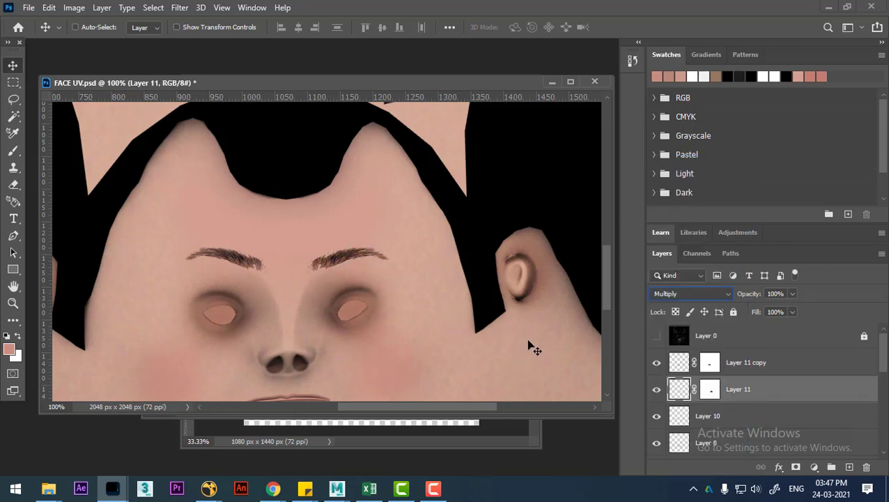
pyautogui.keyDown('shift'); pyautogui.click(765, 369); pyautogui.keyUp('shift')
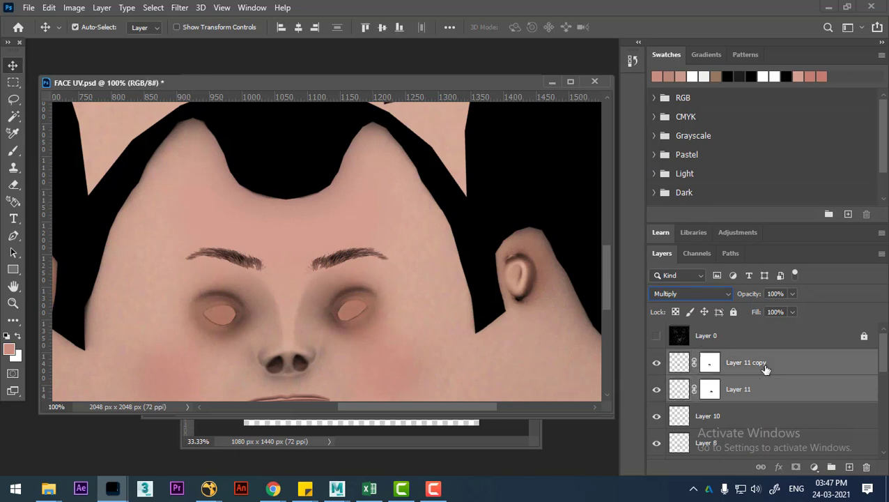
pyautogui.press('Down')
pyautogui.press('Down')
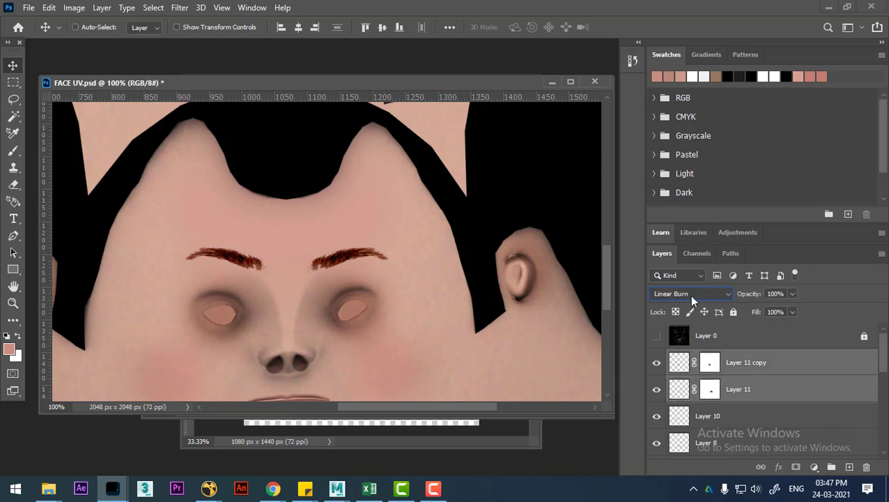
pyautogui.click(693, 295)
pyautogui.click(678, 200)
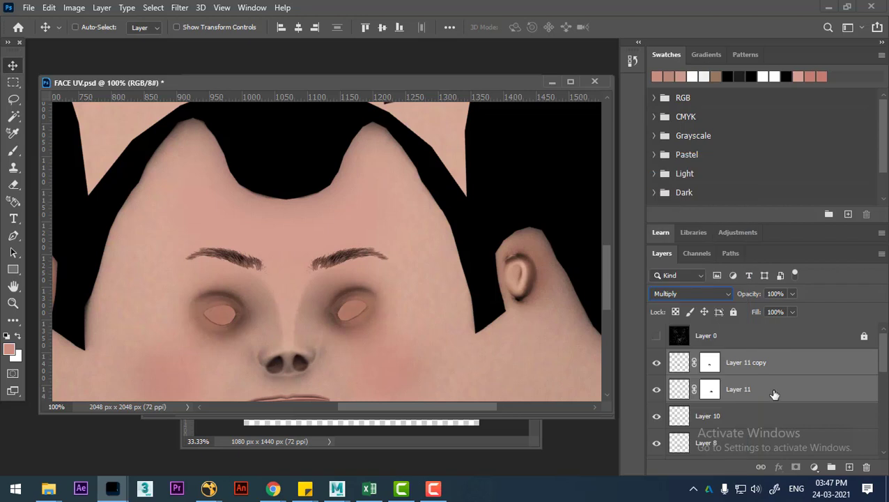
# Nudge both eyebrow layers slightly down together and save the face texture.
pyautogui.keyDown('ctrl'); pyautogui.click(770, 363); pyautogui.keyUp('ctrl')
pyautogui.keyDown('ctrl'); pyautogui.click(770, 362); pyautogui.keyUp('ctrl')
pyautogui.moveTo(323, 272); pyautogui.dragTo(324, 277)
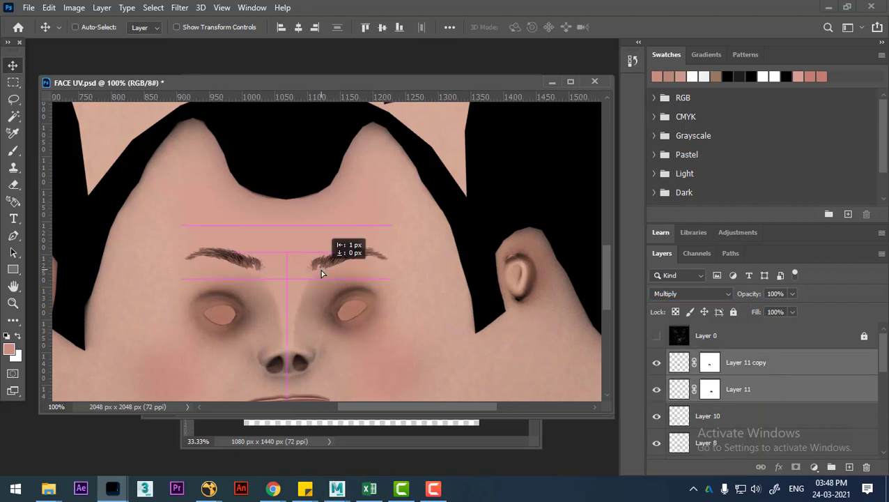
pyautogui.press('Down')
pyautogui.press('Down')
pyautogui.press('Down')
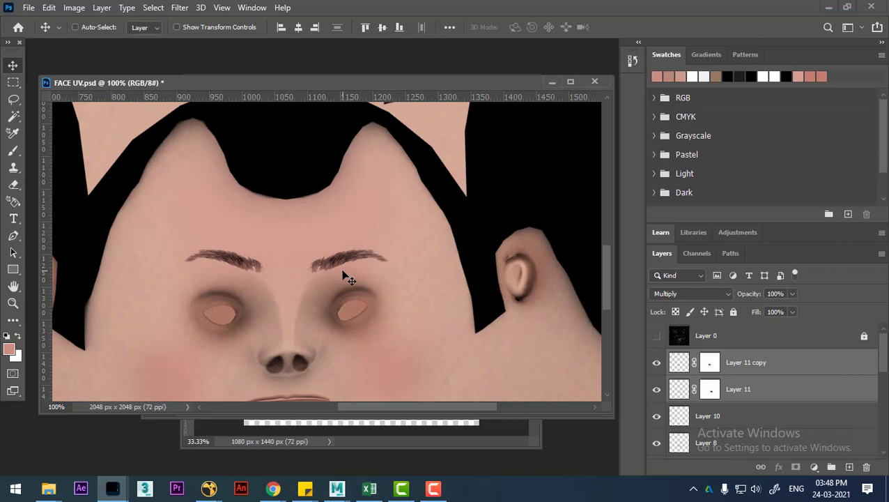
pyautogui.press('Down')
pyautogui.hotkey('ctrl', 's')
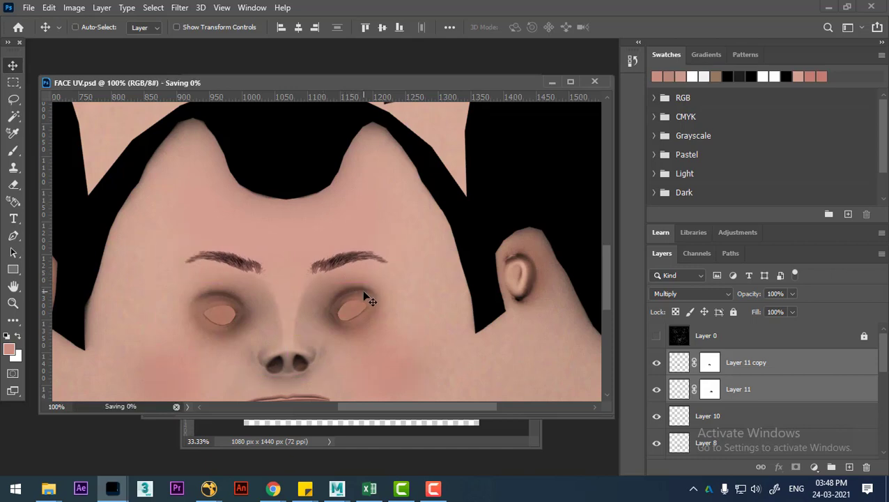
# Check the head material's reloaded texture node, then deselect and orbit to a front view of the face.
pyautogui.hotkey('ctrl', 'alt', 'Tab')
pyautogui.click(570, 162)
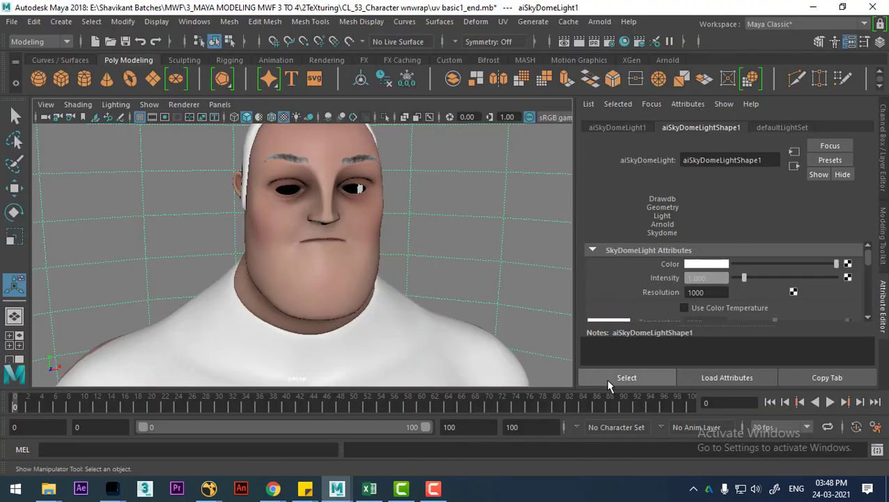
pyautogui.click(374, 243)
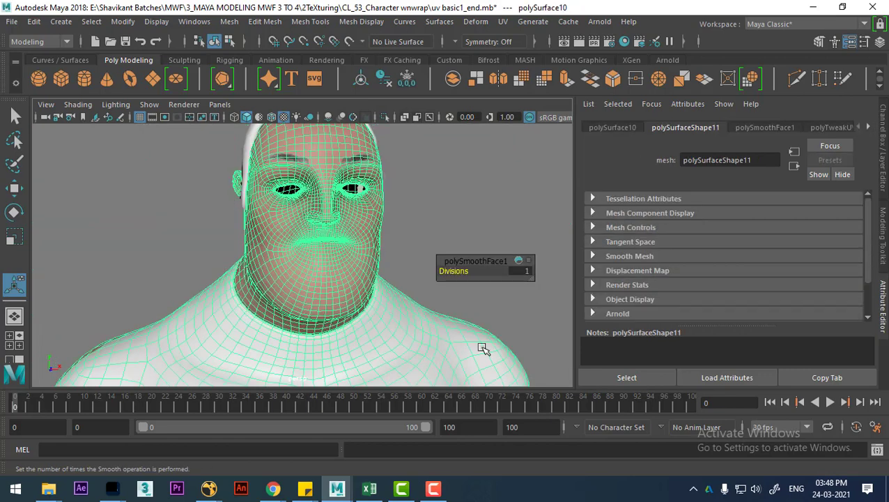
pyautogui.moveTo(283, 280); pyautogui.dragTo(297, 430, button='right')
pyautogui.click(296, 430)
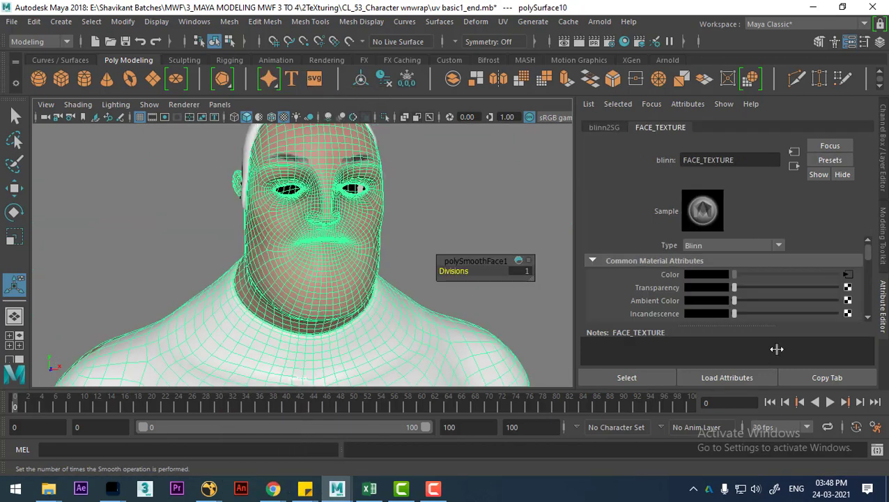
pyautogui.click(848, 275)
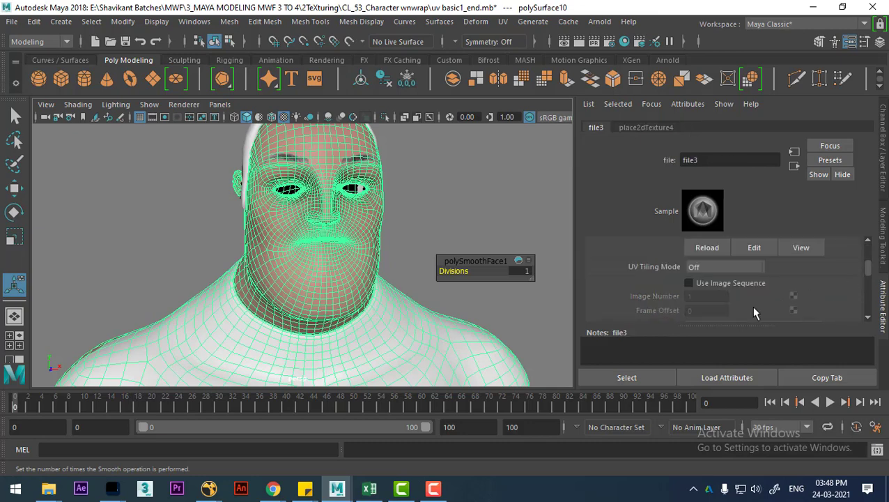
pyautogui.click(472, 312)
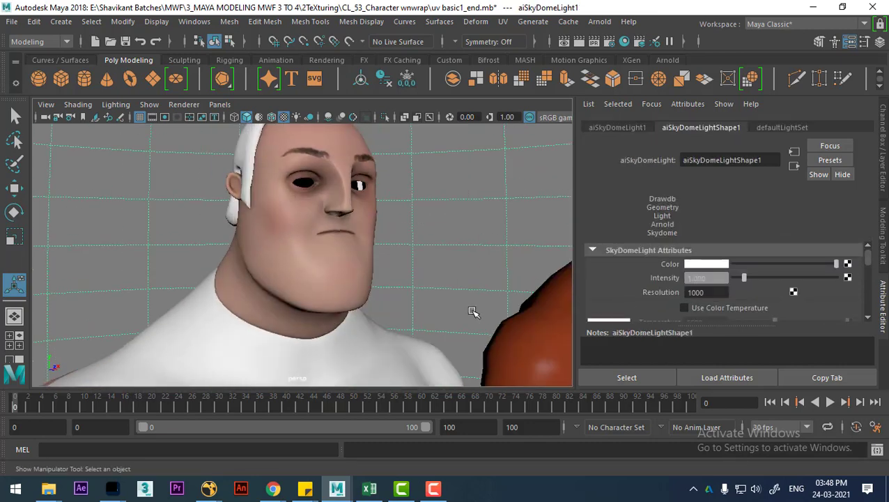
pyautogui.moveTo(472, 312)
pyautogui.keyDown('alt'); pyautogui.mouseDown()
pyautogui.moveTo(443, 358)
pyautogui.moveTo(455, 334)
pyautogui.moveTo(451, 316)
pyautogui.moveTo(476, 317)
pyautogui.moveTo(456, 338)
pyautogui.mouseUp(); pyautogui.keyUp('alt')
pyautogui.click(433, 488)
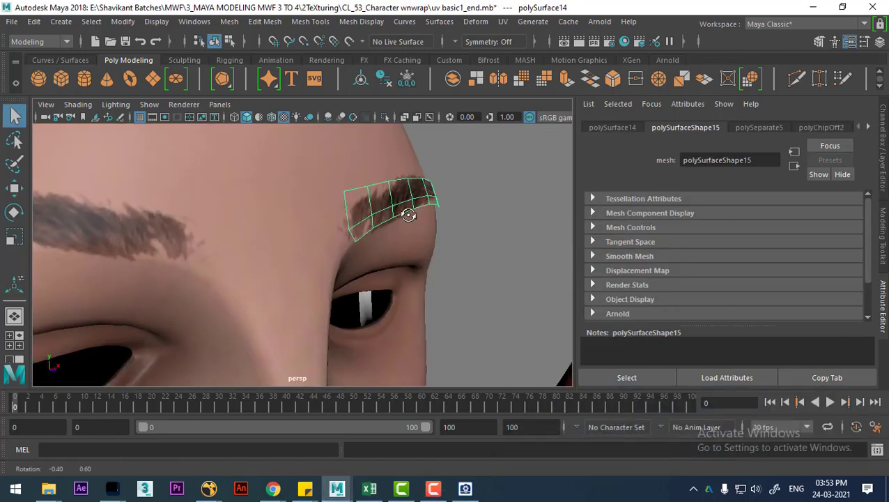
# Assign a new Lambert material to the eyebrow card.
pyautogui.moveTo(407, 204)
pyautogui.keyDown('alt'); pyautogui.mouseDown()
pyautogui.moveTo(399, 222)
pyautogui.moveTo(397, 205)
pyautogui.moveTo(370, 215)
pyautogui.moveTo(368, 224)
pyautogui.mouseUp(); pyautogui.keyUp('alt')
pyautogui.keyDown('alt'); pyautogui.moveTo(369, 224); pyautogui.dragTo(382, 209, button='right'); pyautogui.keyUp('alt')
pyautogui.keyDown('alt'); pyautogui.moveTo(382, 209); pyautogui.dragTo(358, 217); pyautogui.keyUp('alt')
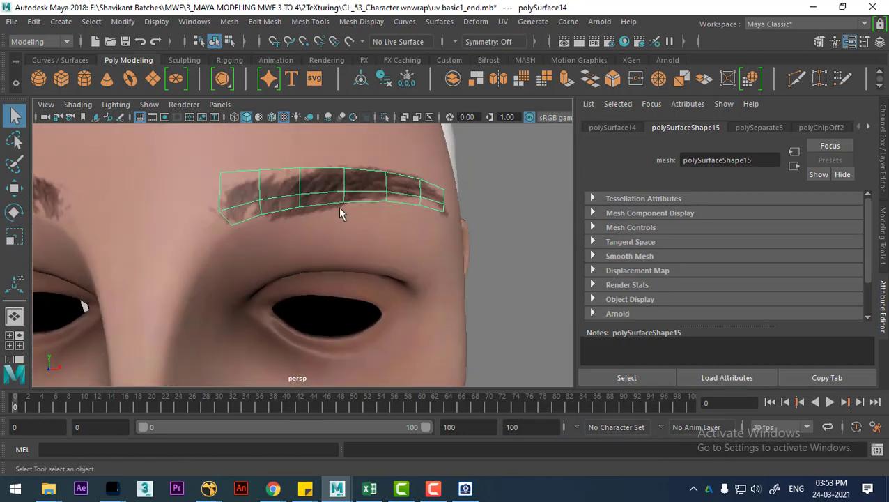
pyautogui.rightClick(327, 181)
pyautogui.moveTo(326, 460)
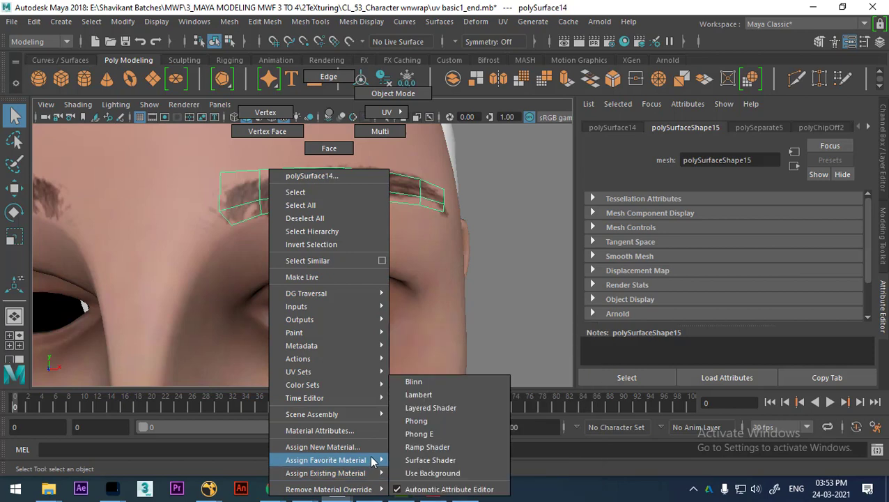
pyautogui.click(437, 394)
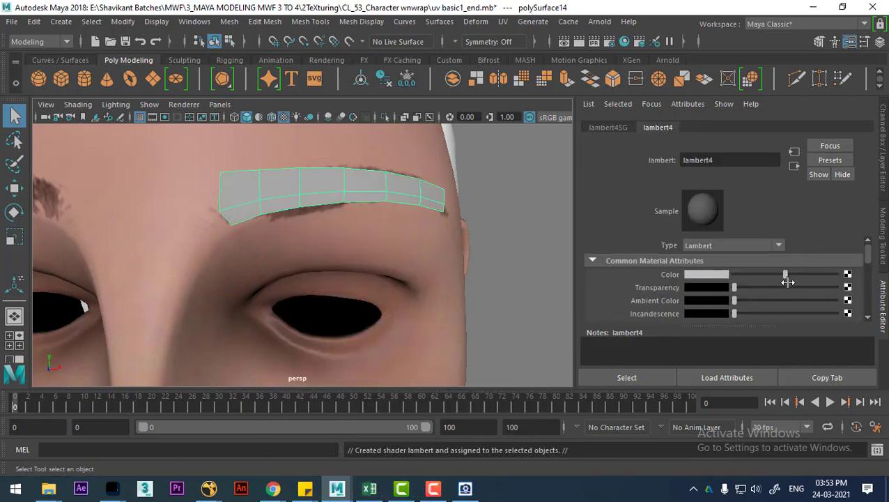
# Extrude all the brow card's faces to thicken it, and preview it smoothed.
pyautogui.keyDown('alt'); pyautogui.moveTo(382, 203); pyautogui.dragTo(395, 204); pyautogui.keyUp('alt')
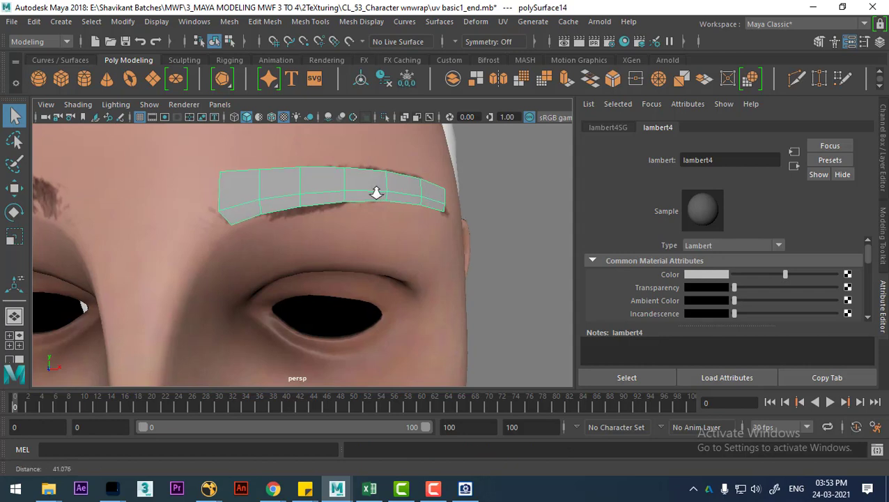
pyautogui.moveTo(394, 203); pyautogui.dragTo(391, 148, button='right')
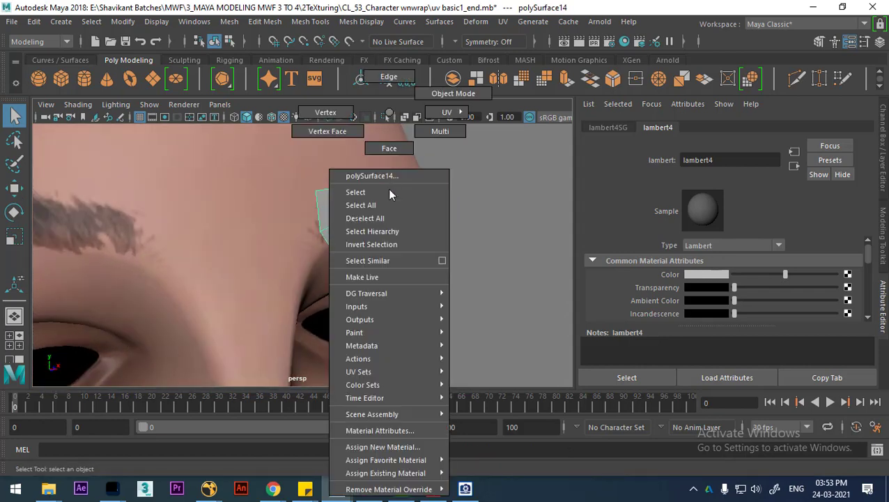
pyautogui.click(354, 208)
pyautogui.doubleClick(354, 207)
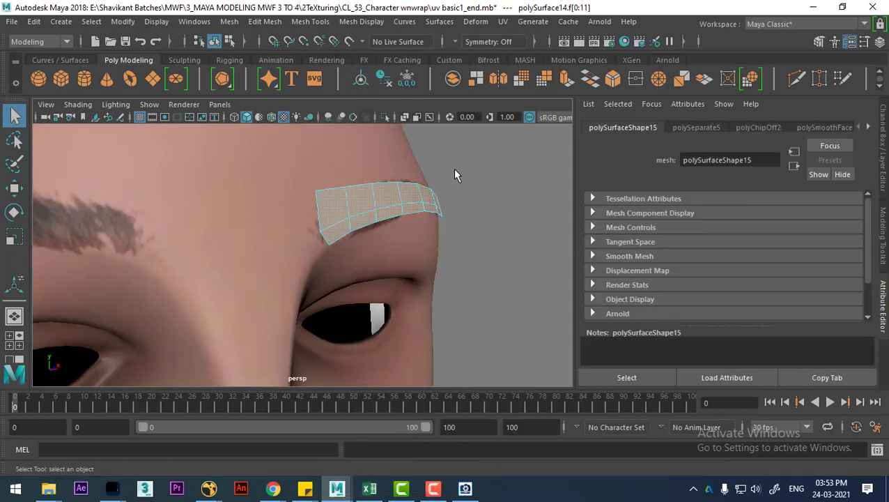
pyautogui.keyDown('shift'); pyautogui.moveTo(456, 167); pyautogui.dragTo(456, 195, button='right'); pyautogui.keyUp('shift')
pyautogui.moveTo(410, 238)
pyautogui.keyDown('alt'); pyautogui.mouseDown()
pyautogui.moveTo(481, 180)
pyautogui.moveTo(418, 209)
pyautogui.mouseUp(); pyautogui.keyUp('alt')
pyautogui.click(391, 197)
pyautogui.moveTo(397, 140)
pyautogui.mouseDown(button='right')
pyautogui.moveTo(441, 199)
pyautogui.moveTo(471, 114)
pyautogui.mouseUp(button='right')
pyautogui.press('F8')
pyautogui.press('3')
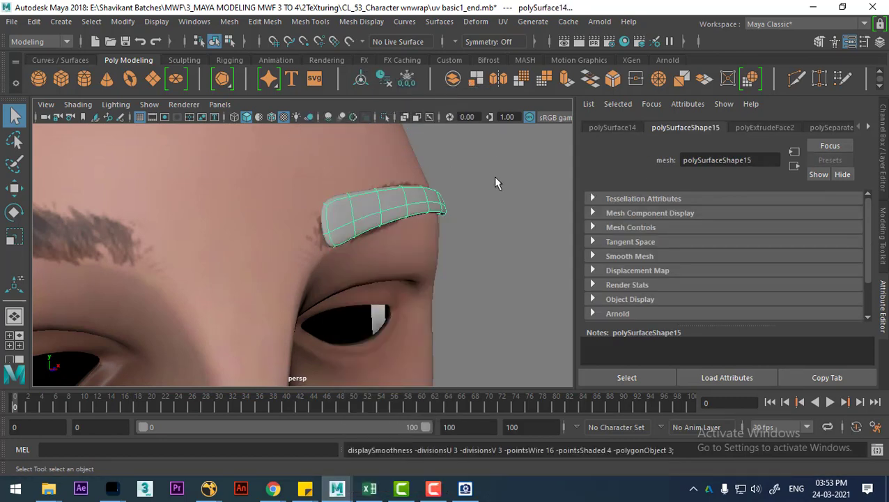
# Give the brow card another new material with a dark brown colour.
pyautogui.click(393, 206)
pyautogui.click(397, 209)
pyautogui.moveTo(397, 208)
pyautogui.keyDown('alt'); pyautogui.mouseDown()
pyautogui.moveTo(358, 211)
pyautogui.moveTo(383, 214)
pyautogui.mouseUp(); pyautogui.keyUp('alt')
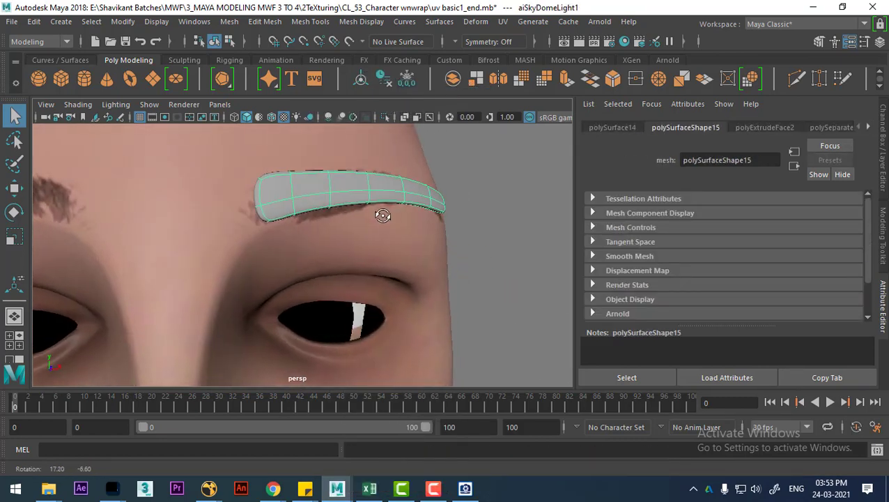
pyautogui.moveTo(368, 195)
pyautogui.mouseDown(button='right')
pyautogui.moveTo(383, 443)
pyautogui.moveTo(482, 392)
pyautogui.mouseUp(button='right')
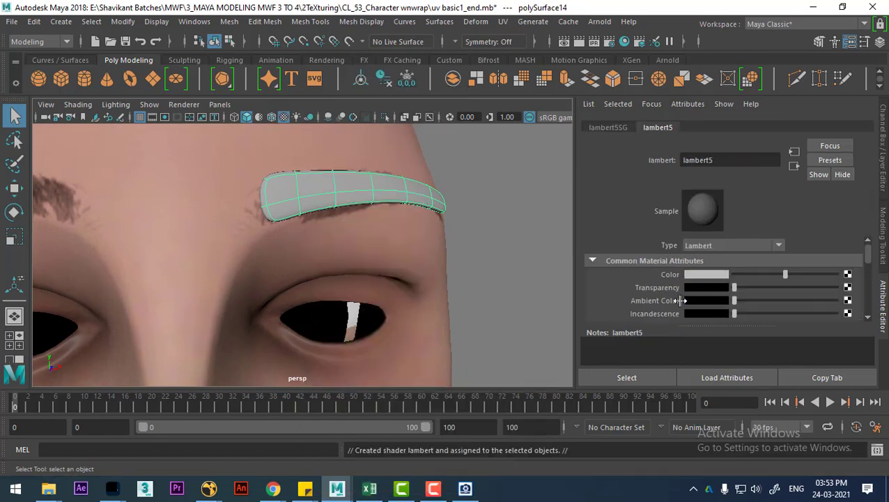
pyautogui.click(710, 274)
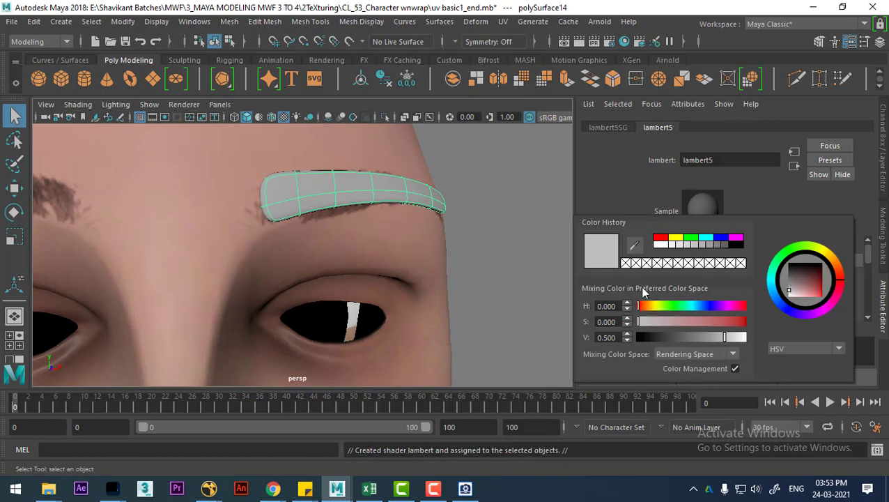
pyautogui.click(635, 246)
pyautogui.click(408, 249)
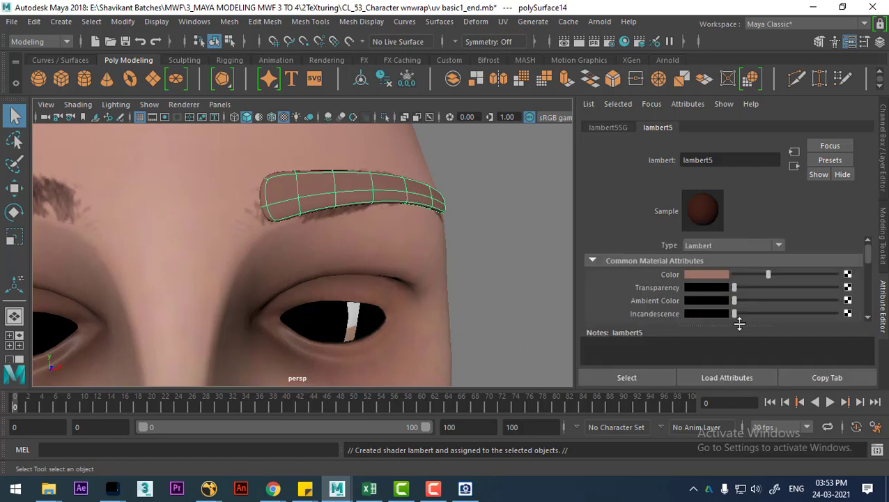
pyautogui.click(718, 277)
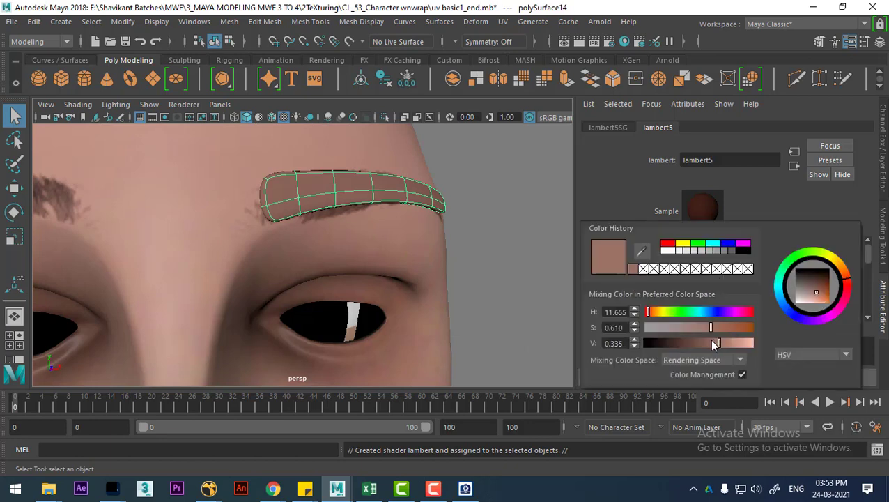
pyautogui.moveTo(714, 344); pyautogui.dragTo(678, 344)
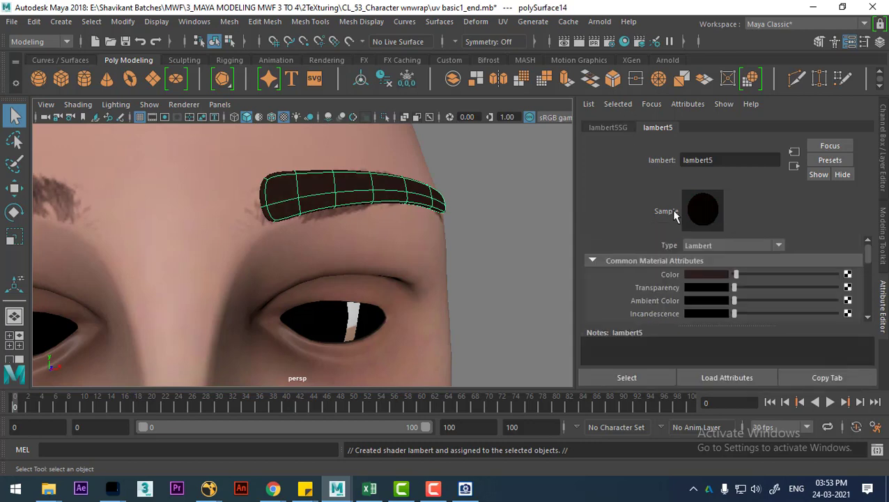
# Map a File texture node to the material's transparency and browse for its image.
pyautogui.click(847, 288)
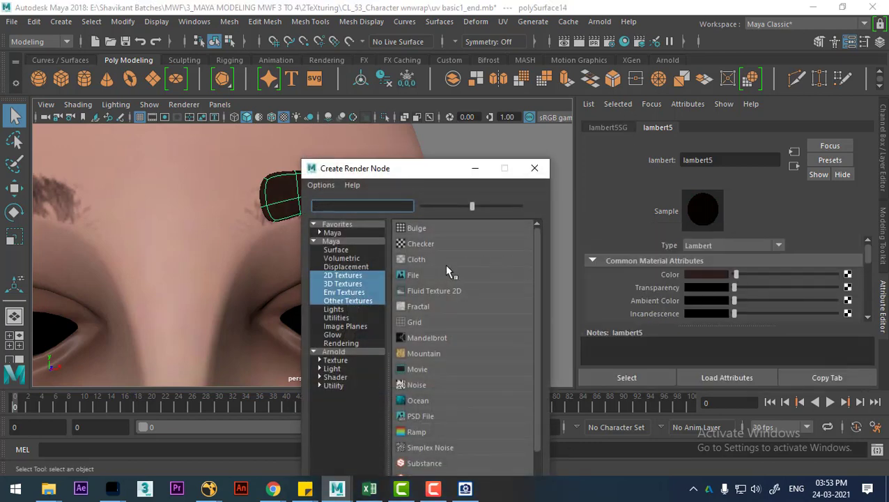
pyautogui.click(426, 275)
pyautogui.scroll(2, 814, 277)
pyautogui.scroll(2, 813, 277)
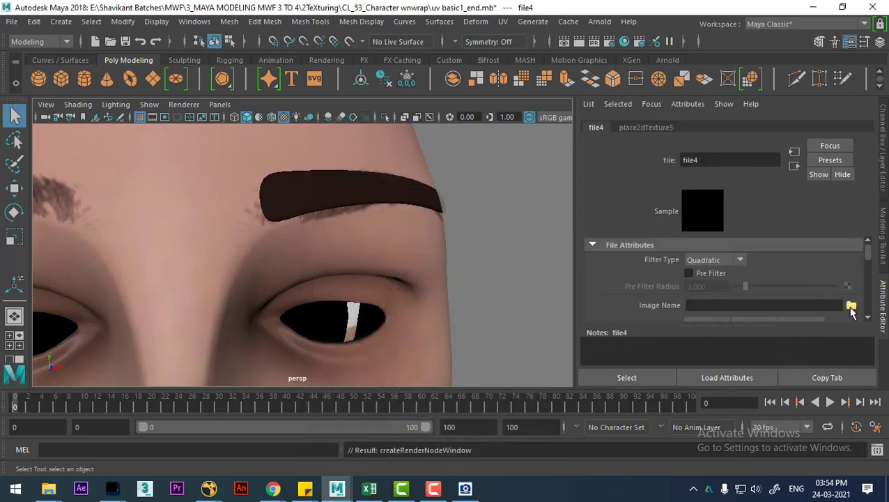
pyautogui.click(851, 305)
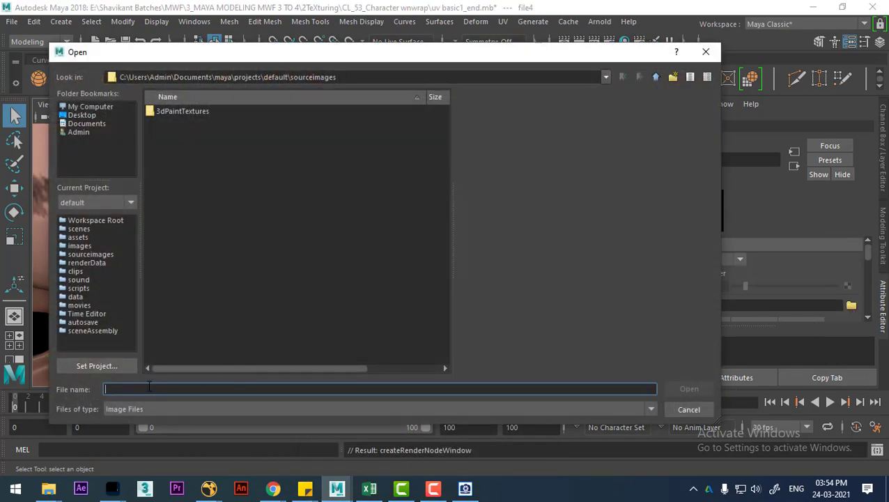
# Copy the face texturing folder's path from File Explorer.
pyautogui.click(48, 491)
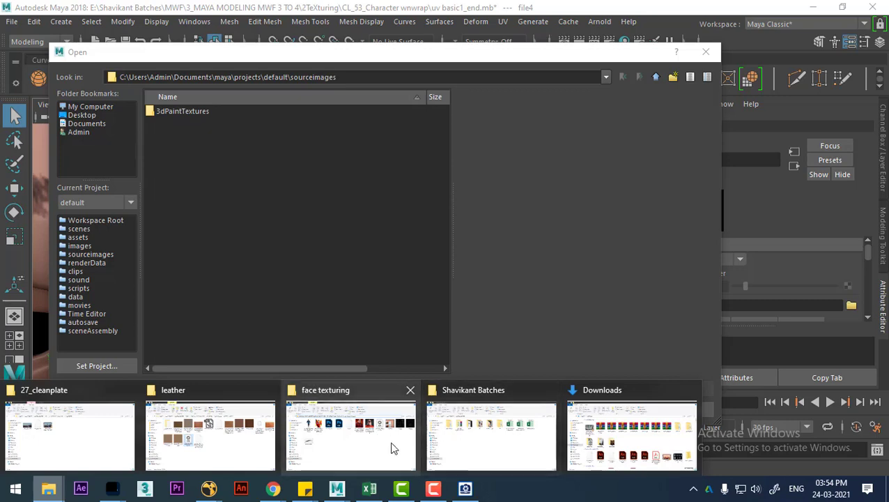
pyautogui.click(361, 451)
pyautogui.press('Return')
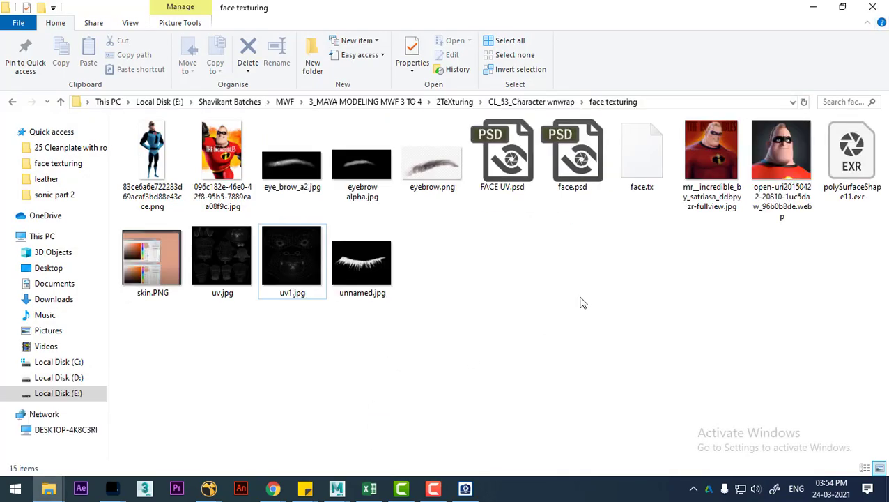
pyautogui.click(662, 103)
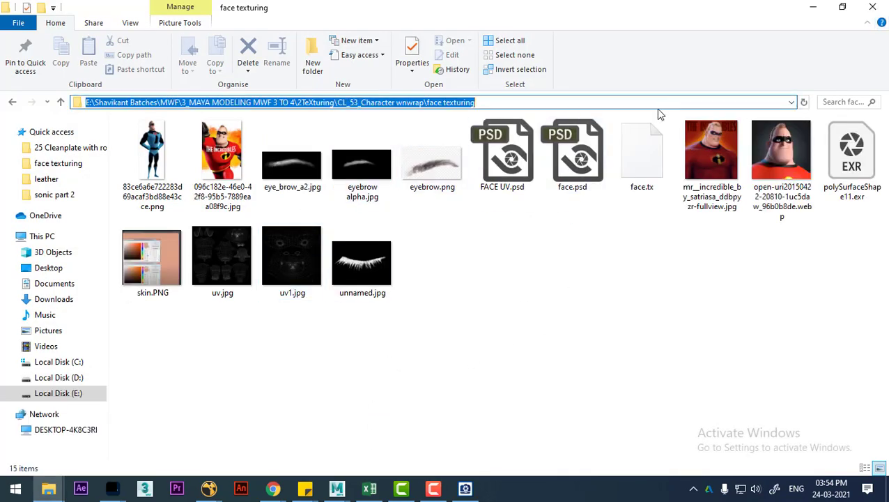
pyautogui.click(820, 8)
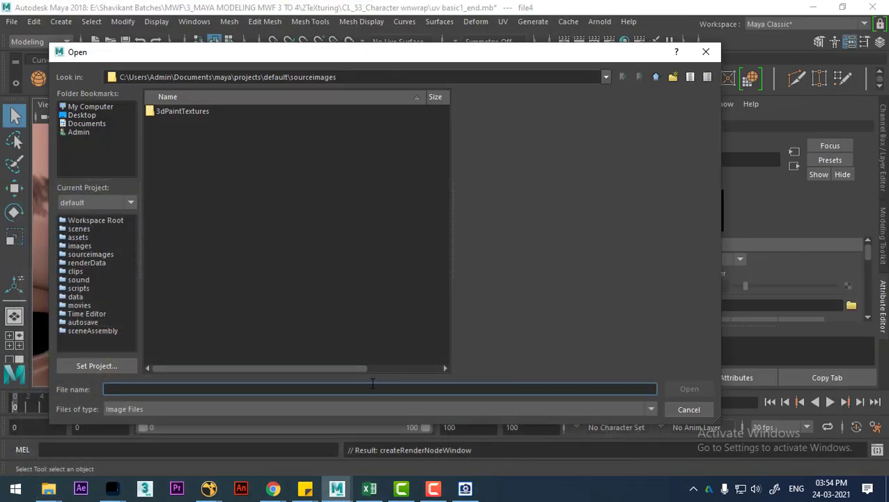
# Load eye_brow_a2.jpg from the face texturing folder and select the eyebrow card.
pyautogui.write('E:\\Shavikant Batches\\MWF\\3_MAYA MODELING MWF 3 TO 4\\2TeXturing\\CL_53_Character wnwrap\\face texturing')
pyautogui.press('Return')
pyautogui.click(167, 248)
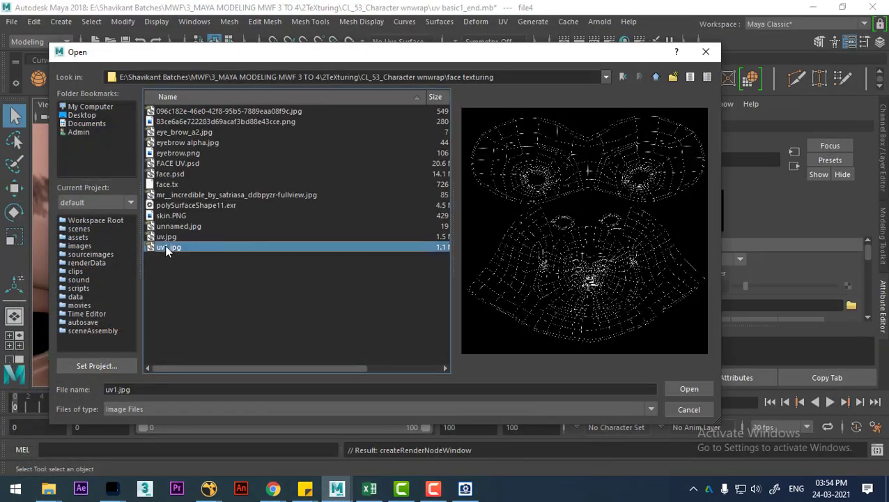
pyautogui.press('e')
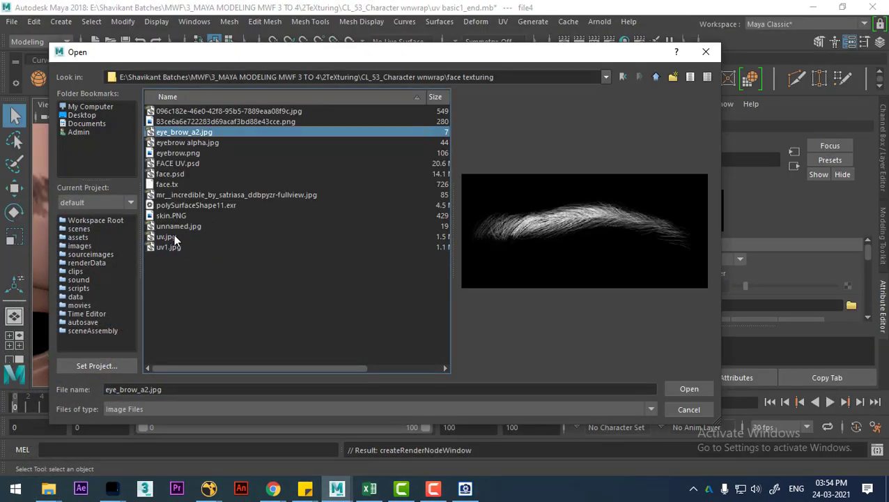
pyautogui.press('Return')
pyautogui.keyDown('alt'); pyautogui.moveTo(221, 247); pyautogui.dragTo(308, 228); pyautogui.keyUp('alt')
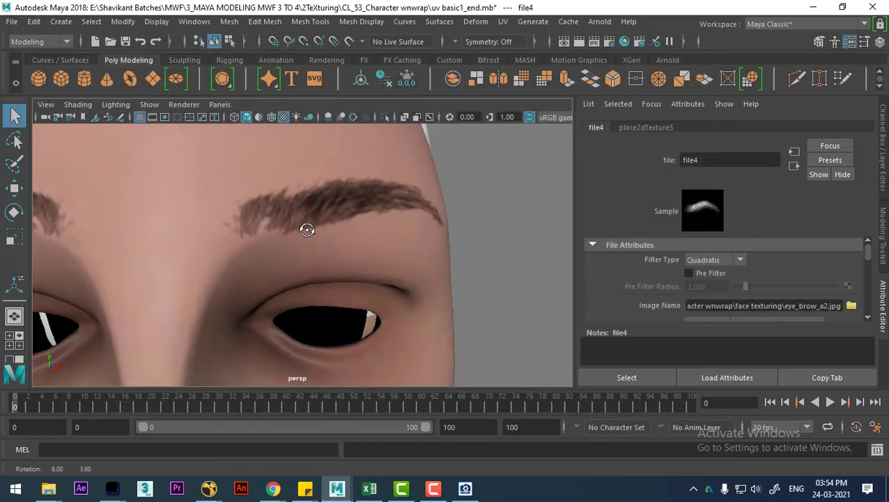
pyautogui.click(354, 213)
# Isolate the eyebrow card and select its UV shell in the UV Editor.
pyautogui.hotkey('alt', 'h')
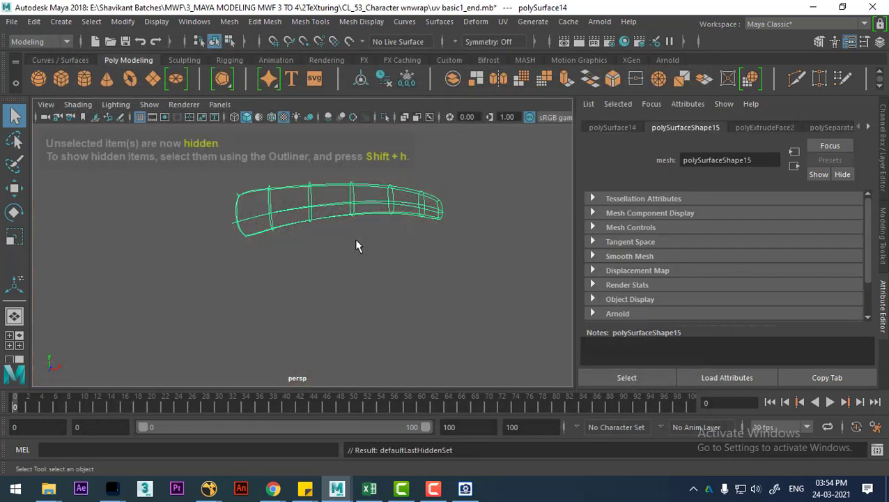
pyautogui.keyDown('alt'); pyautogui.moveTo(357, 244); pyautogui.dragTo(373, 241); pyautogui.keyUp('alt')
pyautogui.moveTo(336, 210); pyautogui.dragTo(363, 429, button='right')
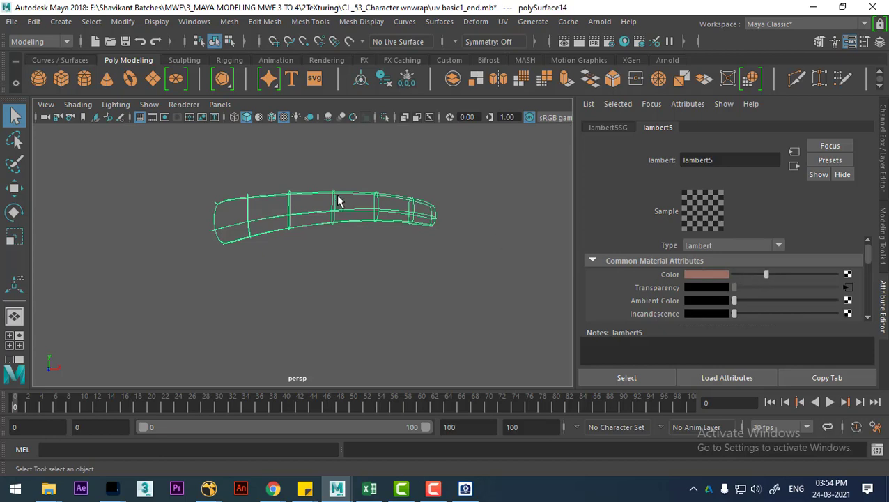
pyautogui.click(337, 202)
pyautogui.click(503, 21)
pyautogui.click(526, 43)
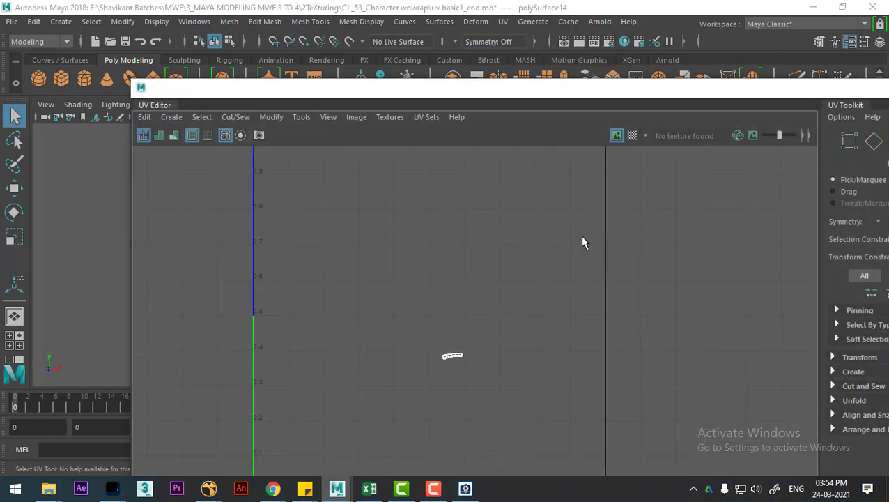
pyautogui.moveTo(453, 312); pyautogui.dragTo(555, 285, button='right')
pyautogui.moveTo(556, 283); pyautogui.dragTo(359, 423)
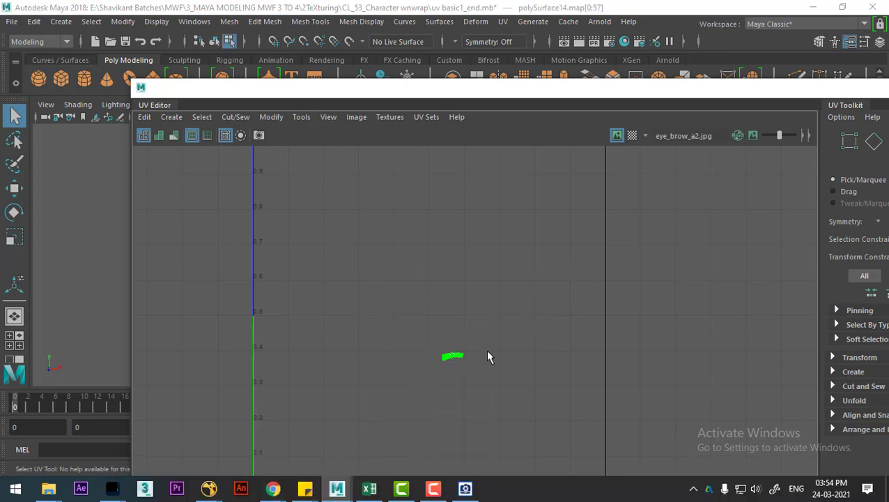
# Scale the collapsed brow UV shell up into a wider strip.
pyautogui.press('r')
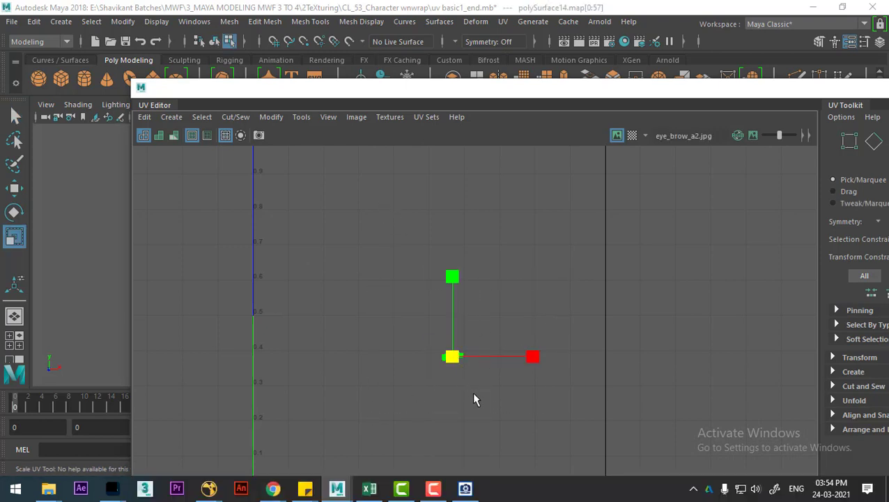
pyautogui.moveTo(464, 357); pyautogui.dragTo(514, 352)
pyautogui.moveTo(429, 101)
pyautogui.mouseDown()
pyautogui.moveTo(628, 139)
pyautogui.moveTo(778, 125)
pyautogui.mouseUp()
pyautogui.moveTo(255, 290)
pyautogui.keyDown('alt'); pyautogui.mouseDown()
pyautogui.moveTo(334, 282)
pyautogui.moveTo(318, 268)
pyautogui.moveTo(327, 264)
pyautogui.mouseUp(); pyautogui.keyUp('alt')
pyautogui.moveTo(746, 125); pyautogui.dragTo(548, 384)
# Reselect the eyebrow mesh and open its material attributes.
pyautogui.hotkey('ctrl', 'a')
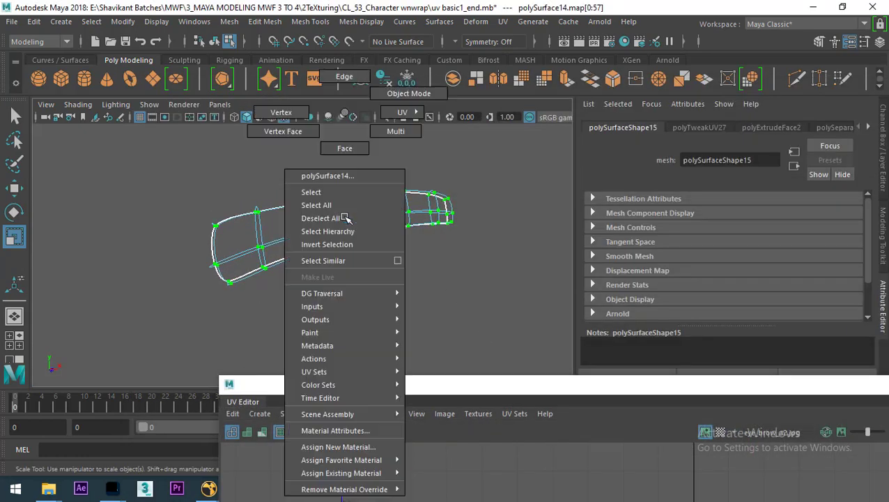
pyautogui.moveTo(348, 220)
pyautogui.mouseDown(button='right')
pyautogui.moveTo(431, 118)
pyautogui.moveTo(423, 117)
pyautogui.mouseUp(button='right')
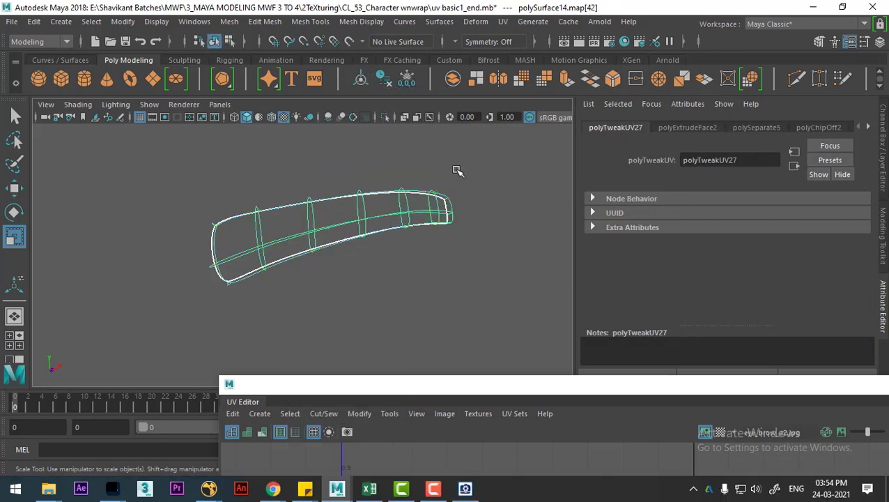
pyautogui.click(368, 232)
pyautogui.click(358, 208)
pyautogui.moveTo(358, 209); pyautogui.dragTo(373, 430, button='right')
pyautogui.click(374, 431)
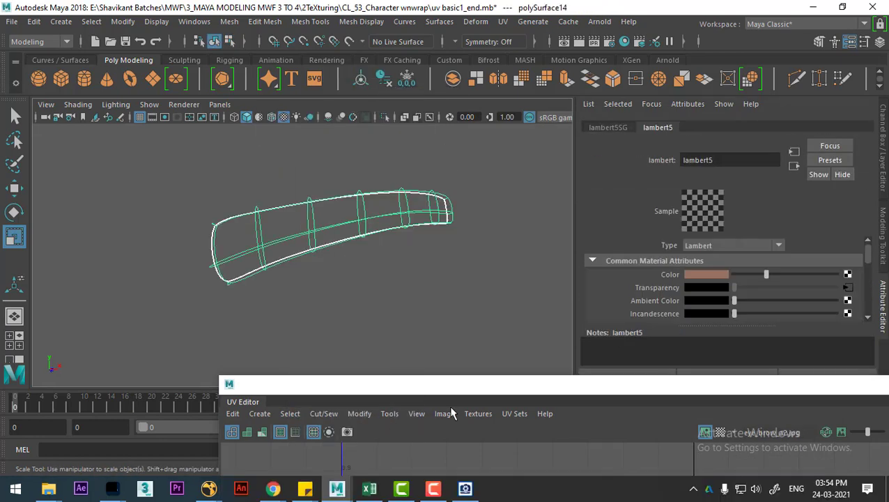
# Map a File texture with eyebrow alpha.jpg onto the eyebrow material's colour.
pyautogui.click(848, 273)
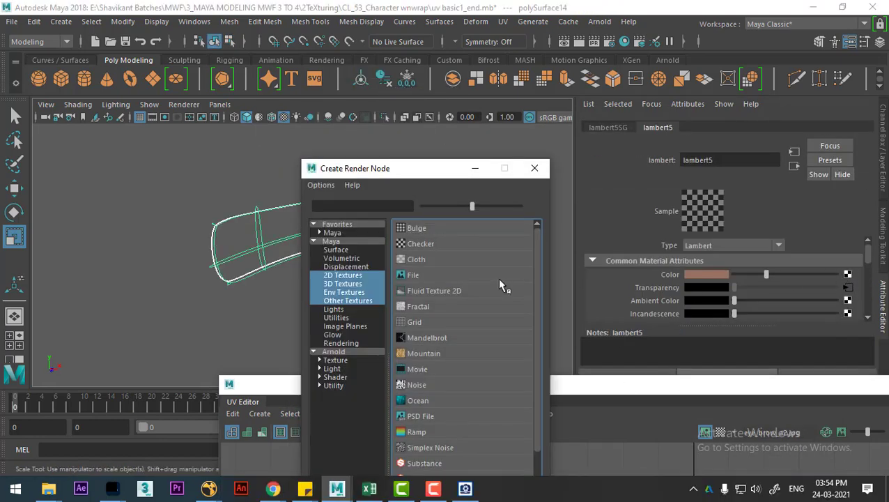
pyautogui.click(429, 276)
pyautogui.click(851, 307)
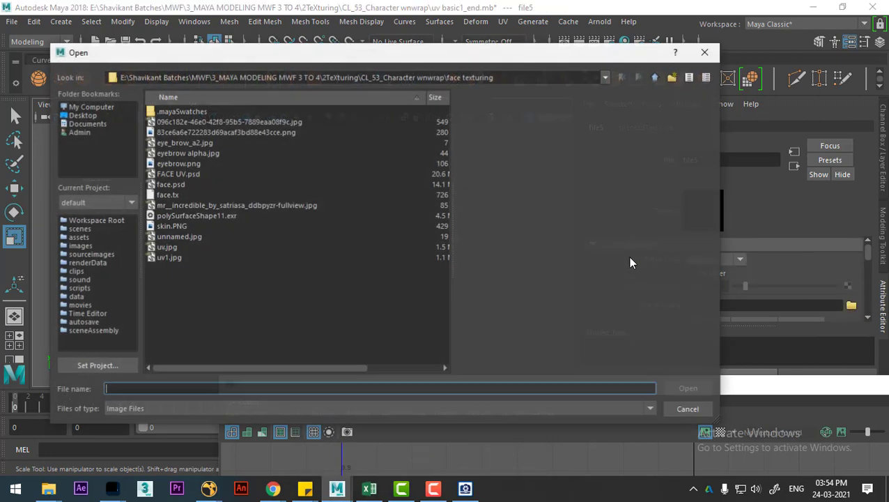
pyautogui.click(171, 163)
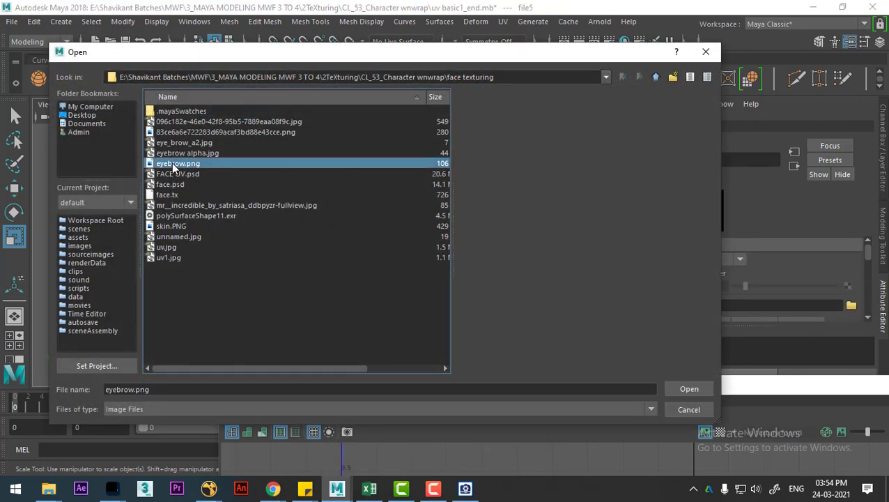
pyautogui.doubleClick(181, 153)
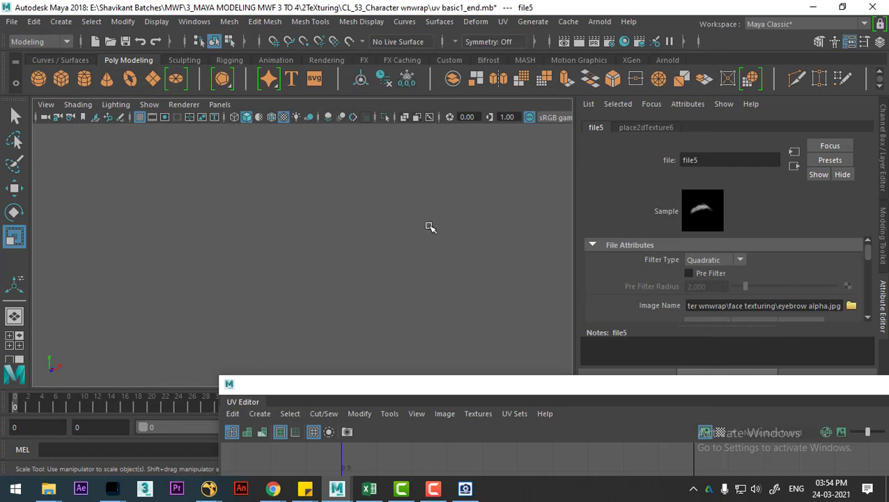
# Break the texture connection on lambert5's Transparency attribute.
pyautogui.press('5')
pyautogui.press('6')
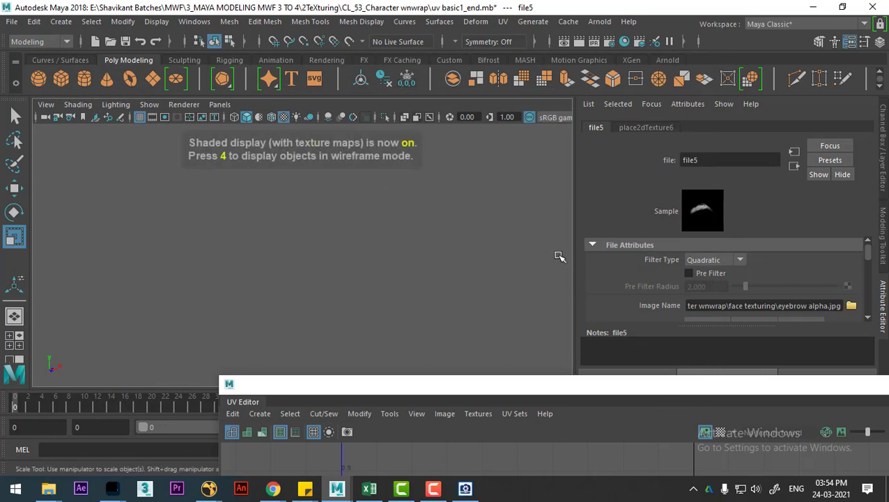
pyautogui.press('5')
pyautogui.click(793, 169)
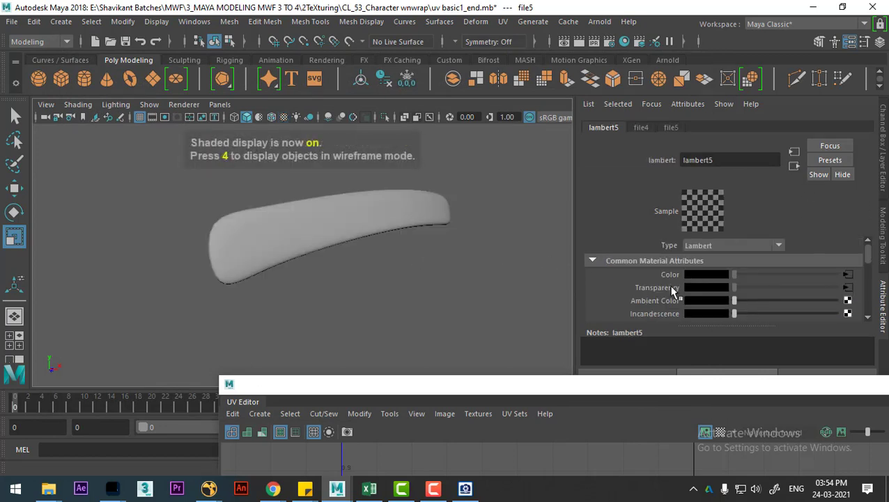
pyautogui.rightClick(673, 292)
pyautogui.click(763, 320)
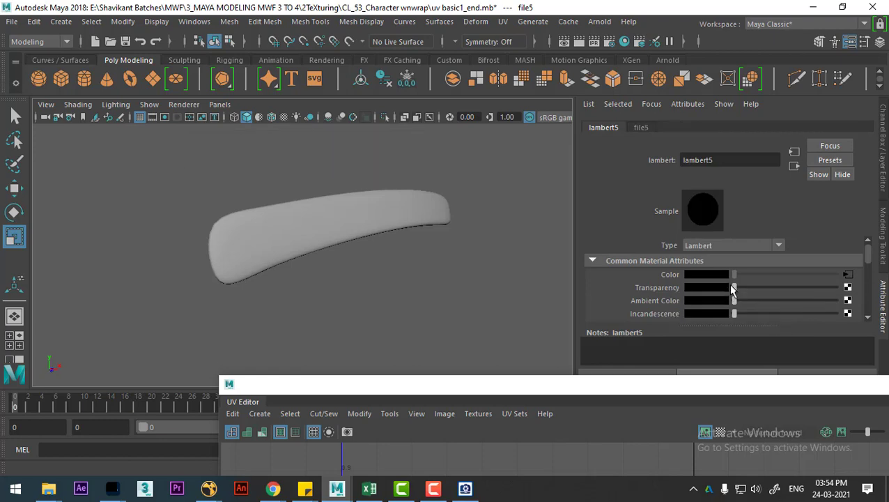
# Select all the eyebrow card's UVs, then scale and move the shell onto the eyebrow hair.
pyautogui.press('6')
pyautogui.click(344, 216)
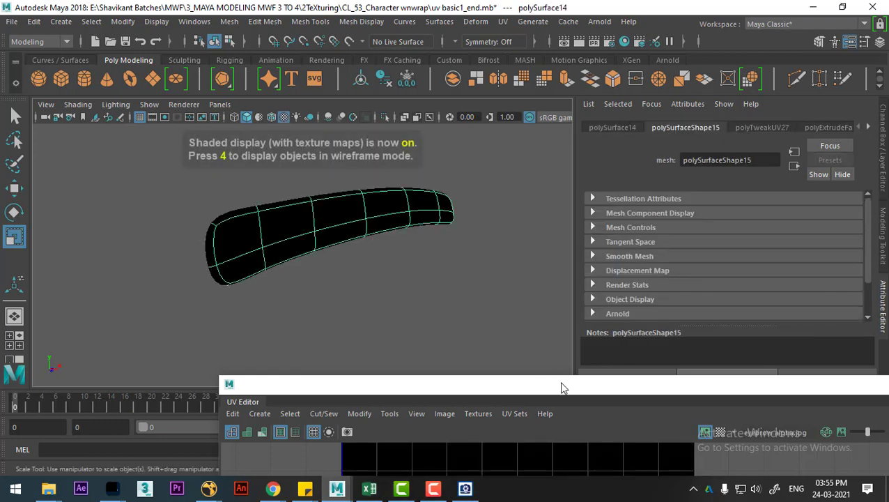
pyautogui.moveTo(564, 387); pyautogui.dragTo(592, 76)
pyautogui.moveTo(537, 306); pyautogui.dragTo(722, 281, button='right')
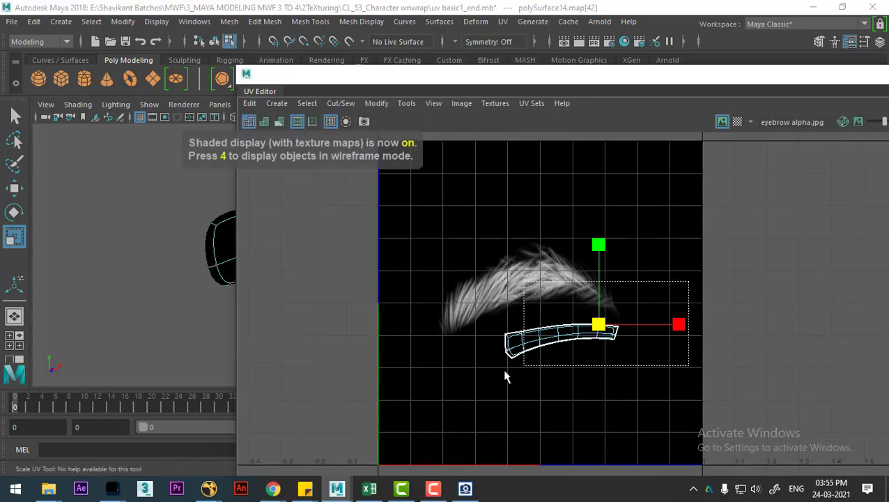
pyautogui.moveTo(506, 377); pyautogui.dragTo(669, 317)
pyautogui.moveTo(561, 341); pyautogui.dragTo(629, 311)
pyautogui.press('w')
pyautogui.moveTo(564, 342); pyautogui.dragTo(543, 307)
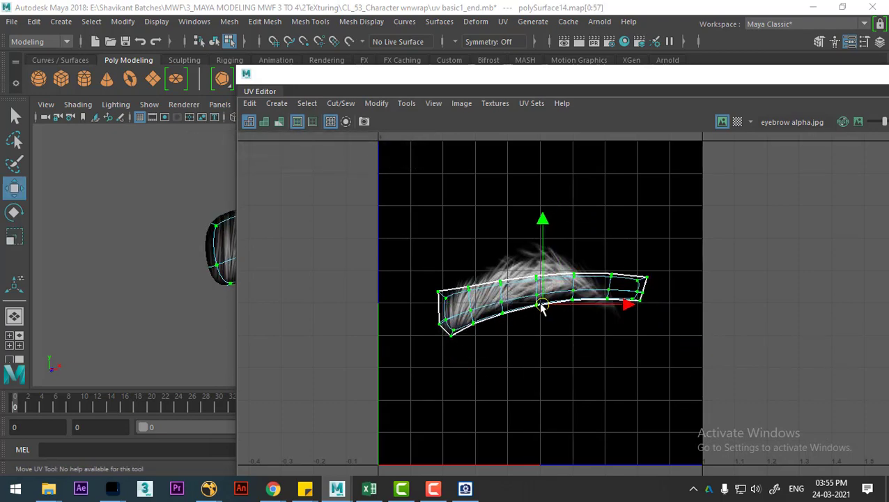
# Refine the UV shell: narrow it, stretch it taller and rotate it along the brow's arc.
pyautogui.moveTo(557, 80); pyautogui.dragTo(733, 108)
pyautogui.keyDown('alt'); pyautogui.moveTo(307, 268); pyautogui.dragTo(328, 265); pyautogui.keyUp('alt')
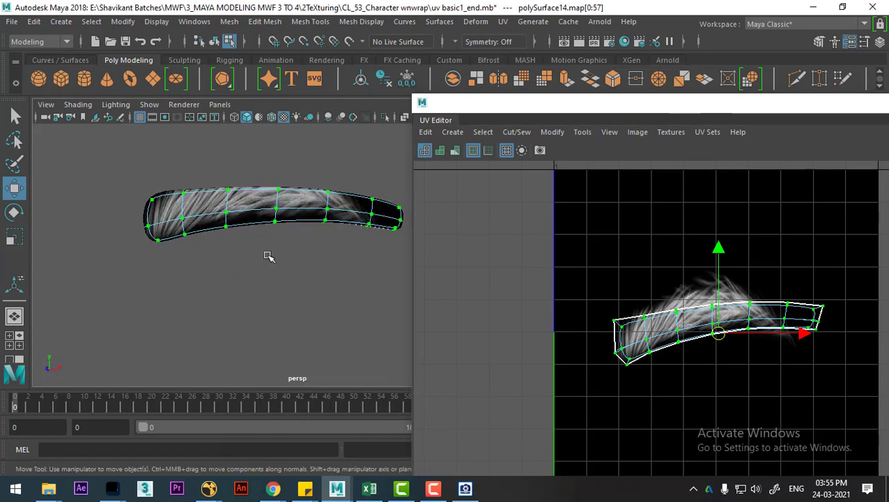
pyautogui.keyDown('alt'); pyautogui.moveTo(725, 334); pyautogui.dragTo(711, 328, button='middle'); pyautogui.keyUp('alt')
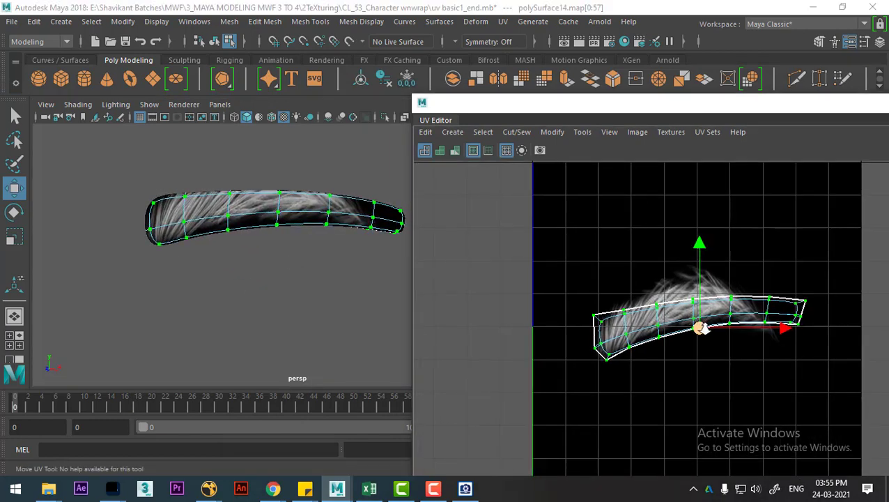
pyautogui.press('r')
pyautogui.moveTo(779, 333); pyautogui.dragTo(773, 328)
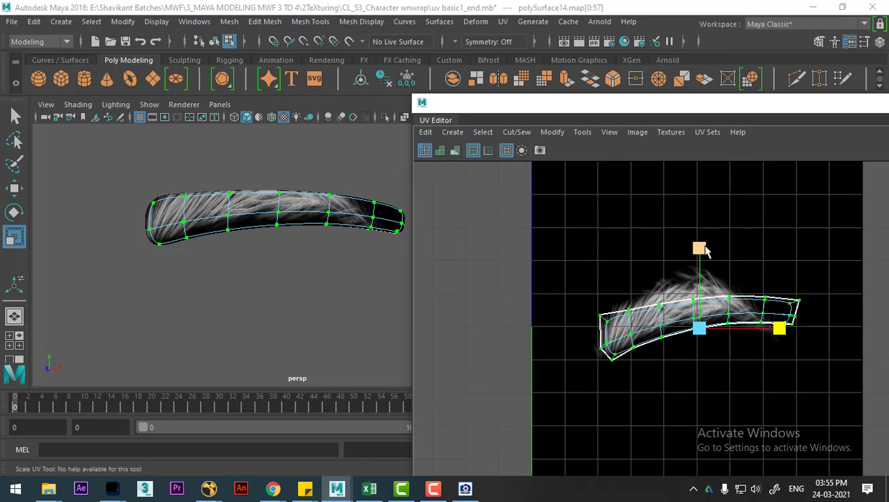
pyautogui.moveTo(704, 251); pyautogui.dragTo(714, 193)
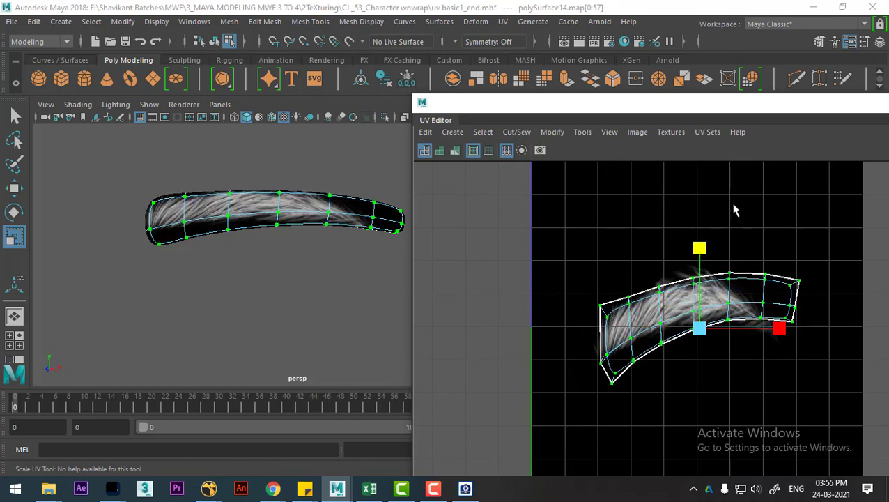
pyautogui.press('e')
pyautogui.moveTo(758, 276); pyautogui.dragTo(764, 280)
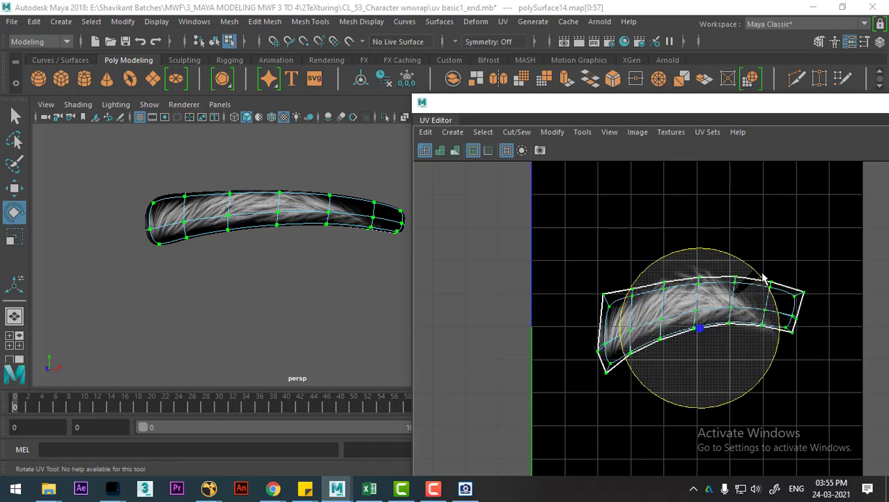
pyautogui.press('w')
# Return the mesh to object mode and close the UV Editor.
pyautogui.moveTo(293, 112); pyautogui.dragTo(358, 93, button='right')
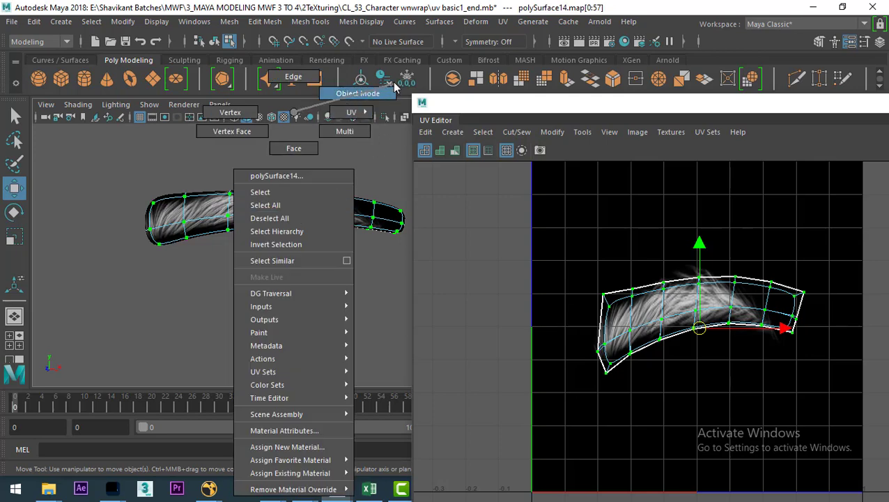
pyautogui.moveTo(318, 213)
pyautogui.keyDown('alt'); pyautogui.mouseDown()
pyautogui.moveTo(288, 297)
pyautogui.moveTo(307, 293)
pyautogui.mouseUp(); pyautogui.keyUp('alt')
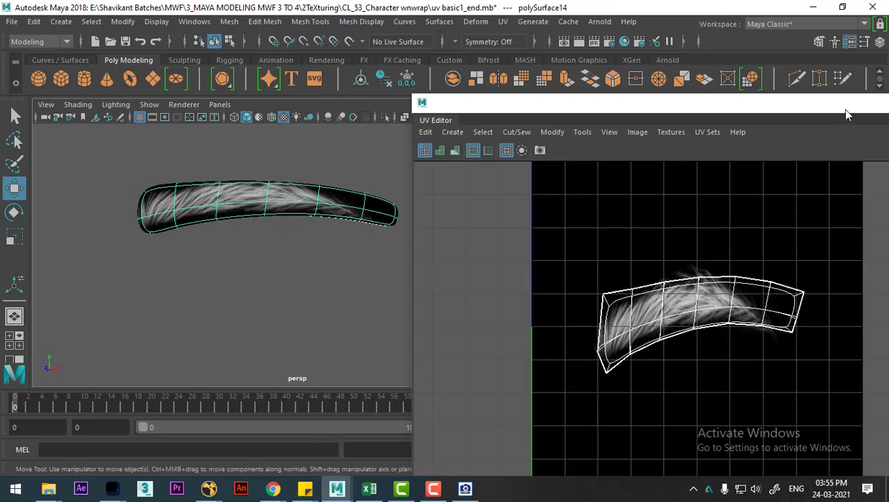
pyautogui.moveTo(847, 115); pyautogui.dragTo(703, 219)
pyautogui.moveTo(807, 203); pyautogui.dragTo(543, 207)
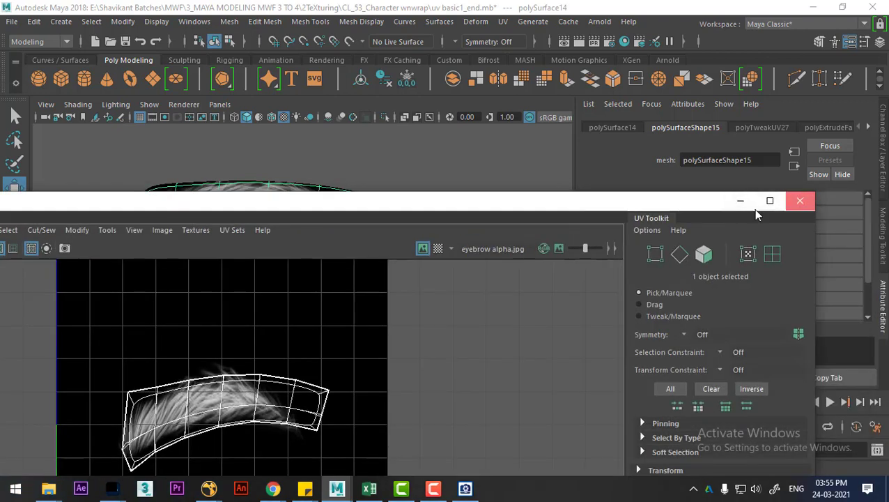
pyautogui.click(800, 201)
# Select the strip of faces along the eyebrow card and delete them.
pyautogui.keyDown('alt'); pyautogui.moveTo(407, 288); pyautogui.dragTo(458, 197); pyautogui.keyUp('alt')
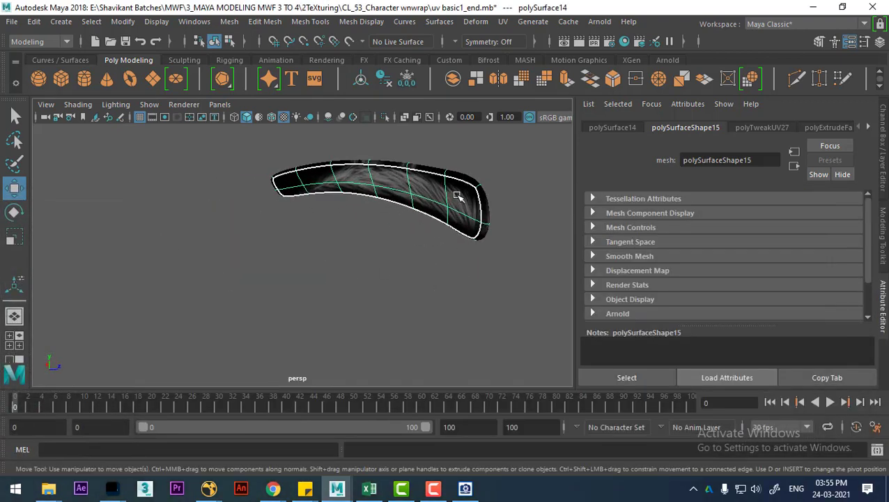
pyautogui.moveTo(458, 198); pyautogui.dragTo(457, 148, button='right')
pyautogui.click(484, 216)
pyautogui.keyDown('alt'); pyautogui.moveTo(488, 230); pyautogui.dragTo(491, 220); pyautogui.keyUp('alt')
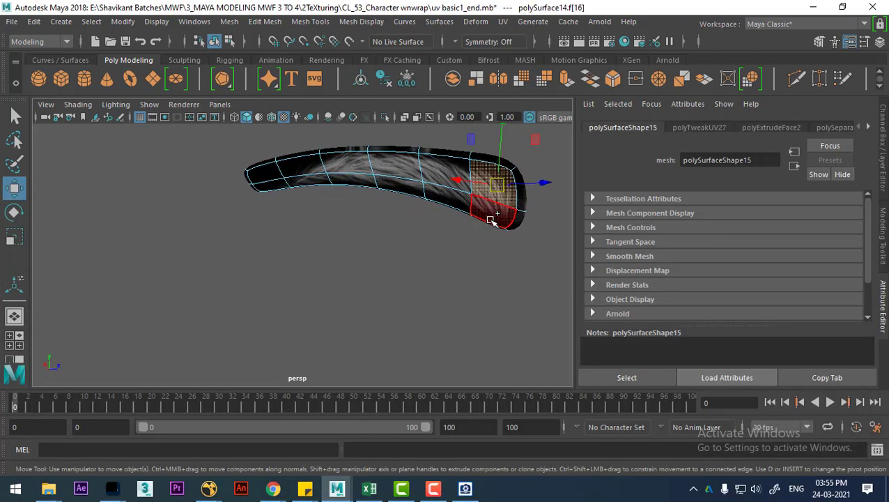
pyautogui.keyDown('shift'); pyautogui.click(447, 199); pyautogui.keyUp('shift')
pyautogui.keyDown('shift'); pyautogui.click(440, 175); pyautogui.keyUp('shift')
pyautogui.keyDown('shift'); pyautogui.click(377, 172); pyautogui.keyUp('shift')
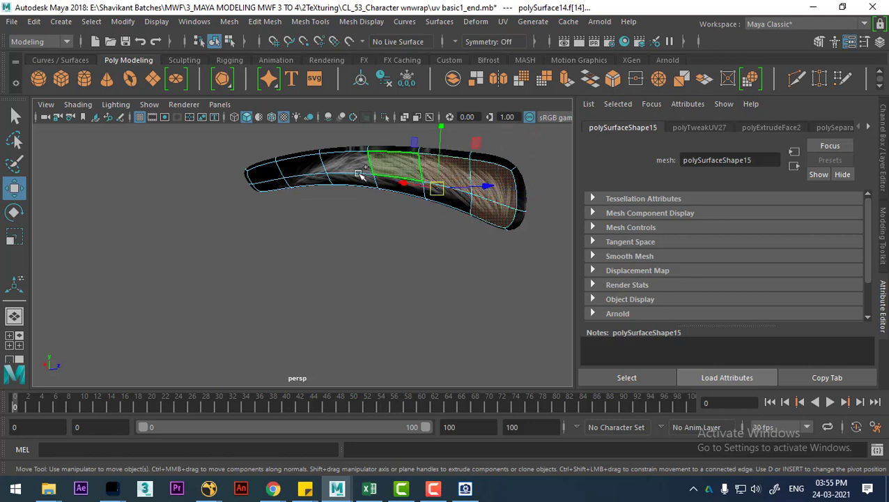
pyautogui.keyDown('shift'); pyautogui.click(291, 174); pyautogui.keyUp('shift')
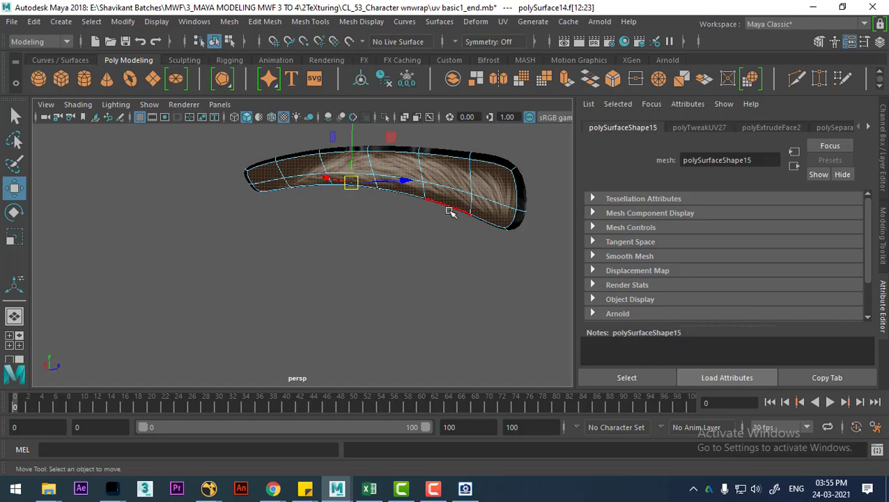
pyautogui.hotkey('ctrl', 'z')
# Return to object mode, reselect the eyebrow card and show its lambert5 material attributes.
pyautogui.moveTo(481, 187); pyautogui.dragTo(460, 94, button='right')
pyautogui.moveTo(504, 187)
pyautogui.keyDown('alt'); pyautogui.mouseDown()
pyautogui.moveTo(284, 200)
pyautogui.moveTo(396, 271)
pyautogui.mouseUp(); pyautogui.keyUp('alt')
pyautogui.click(396, 272)
pyautogui.click(341, 236)
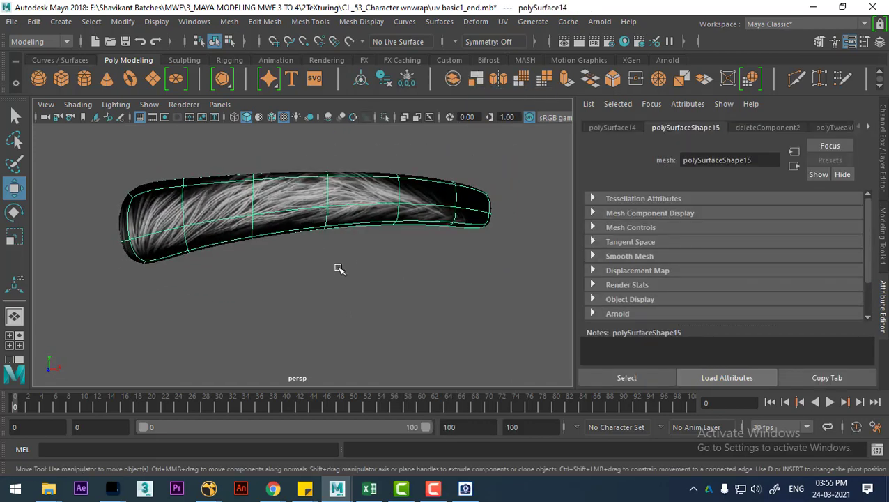
pyautogui.moveTo(319, 139); pyautogui.dragTo(334, 430, button='right')
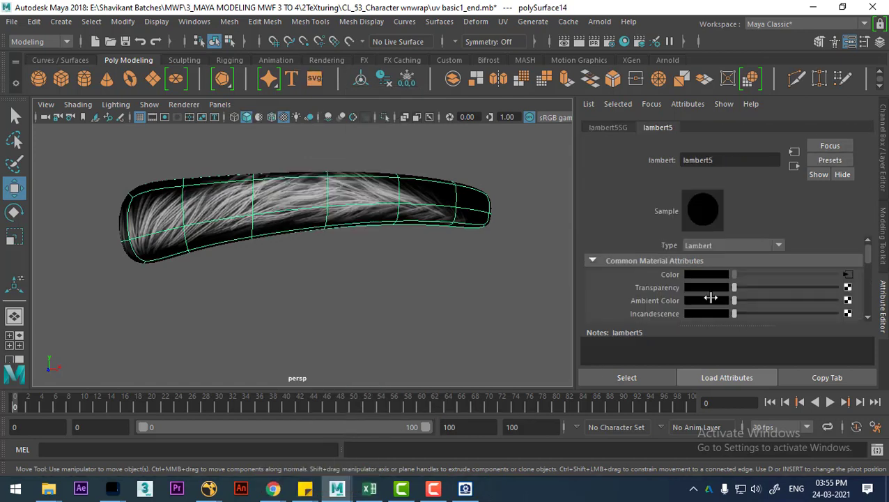
# Disconnect the texture from lambert5's Color and set the colour to dark brown.
pyautogui.rightClick(669, 280)
pyautogui.click(709, 308)
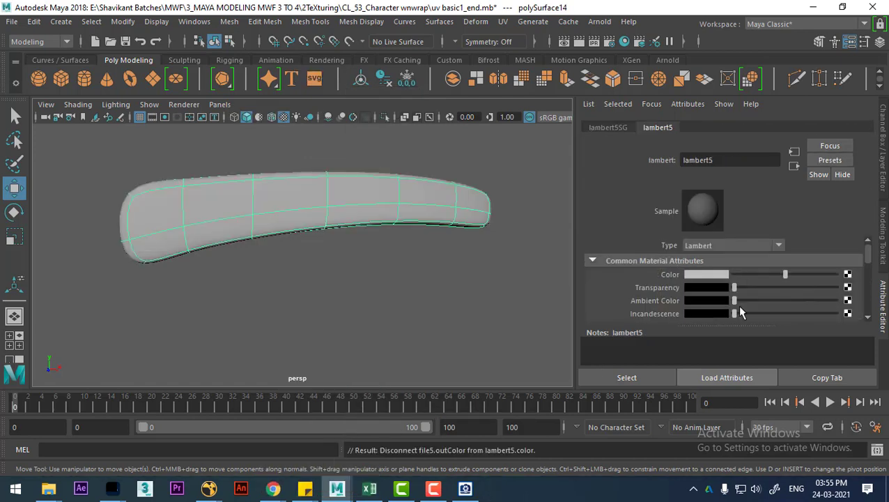
pyautogui.click(848, 288)
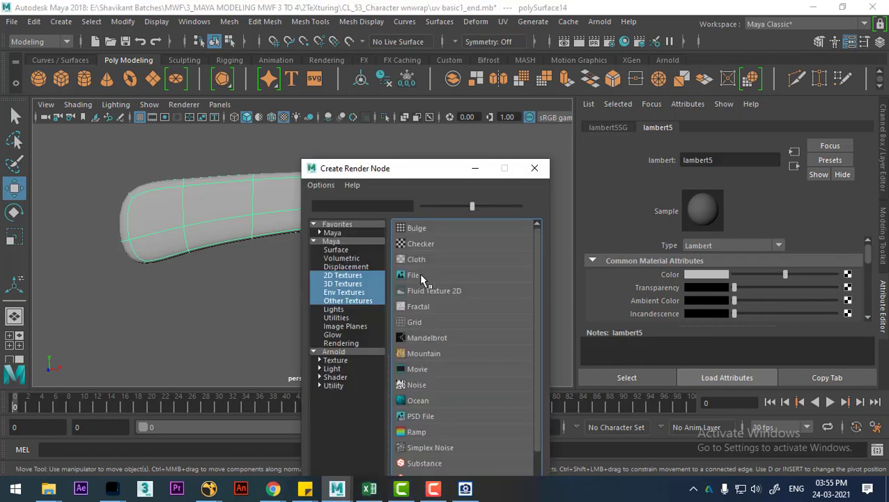
pyautogui.click(538, 168)
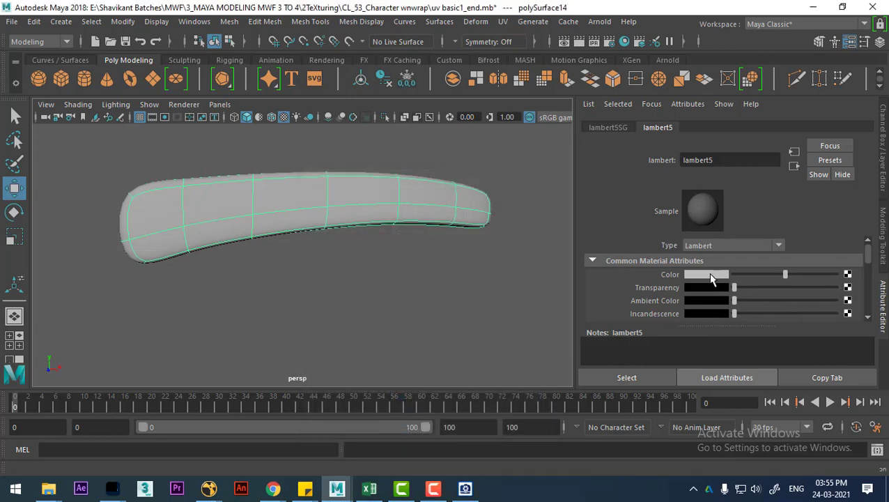
pyautogui.click(712, 277)
pyautogui.click(629, 267)
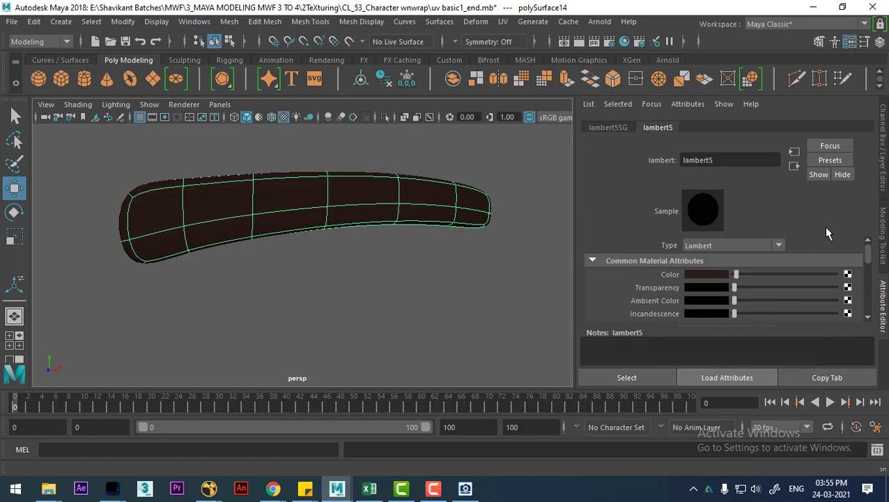
# Map lambert5's Transparency to a File node loading eyebrow alpha.jpg.
pyautogui.click(848, 288)
pyautogui.click(427, 325)
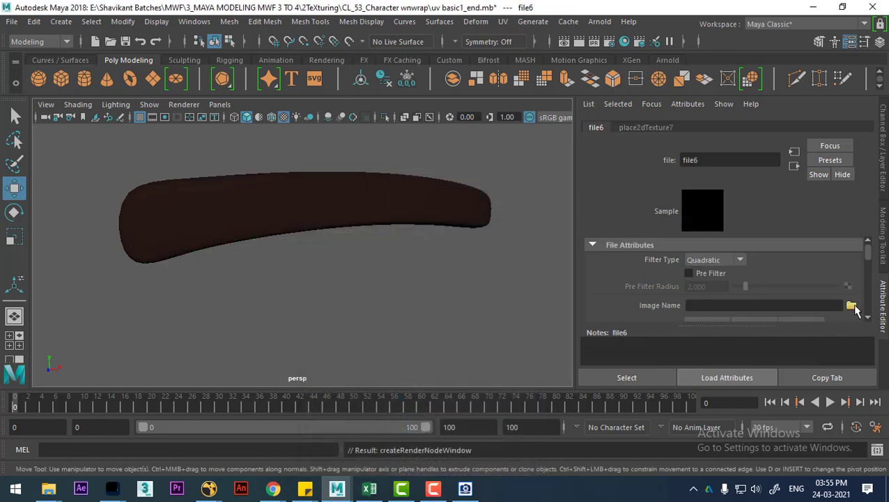
pyautogui.click(851, 306)
pyautogui.click(193, 151)
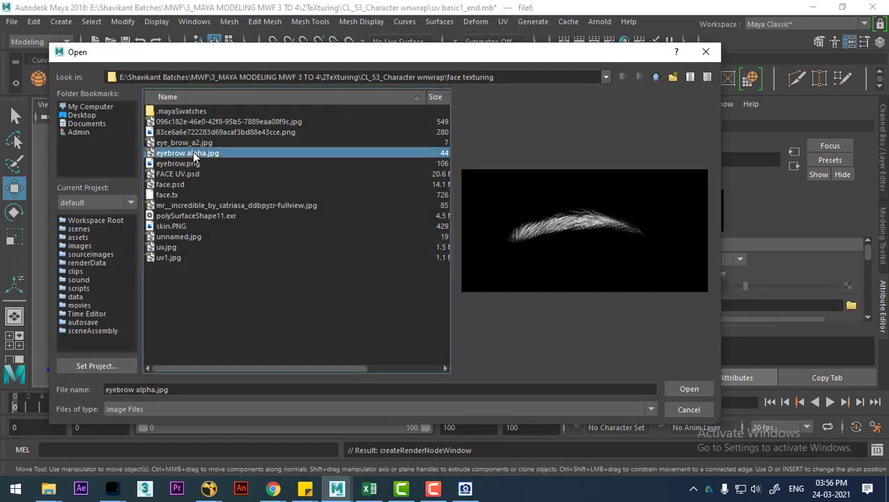
pyautogui.doubleClick(192, 152)
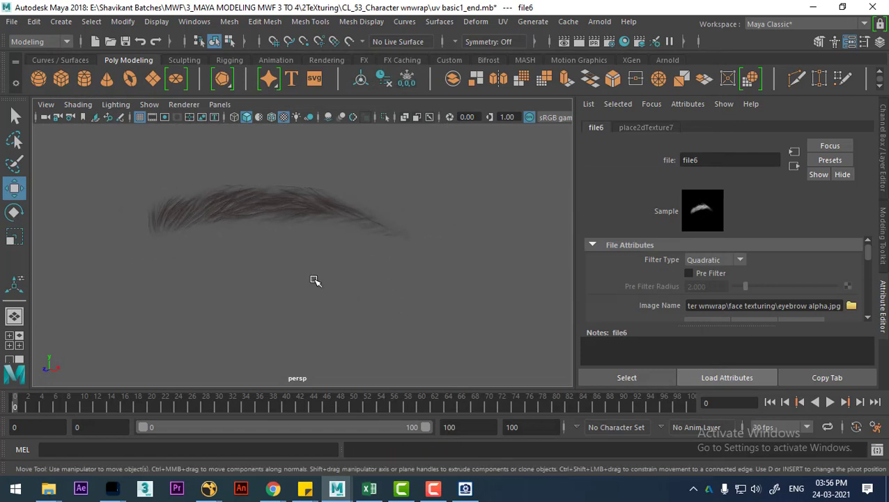
# Exit isolate view so the whole head shows around the eyebrow card.
pyautogui.moveTo(313, 280)
pyautogui.keyDown('alt'); pyautogui.mouseDown()
pyautogui.moveTo(333, 302)
pyautogui.moveTo(393, 300)
pyautogui.moveTo(369, 270)
pyautogui.mouseUp(); pyautogui.keyUp('alt')
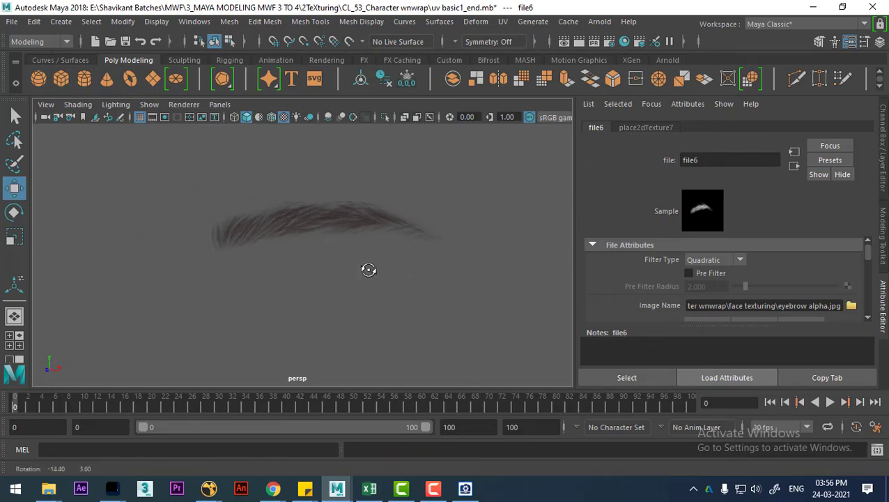
pyautogui.hotkey('ctrl', '1')
pyautogui.keyDown('alt'); pyautogui.moveTo(430, 312); pyautogui.dragTo(352, 259); pyautogui.keyUp('alt')
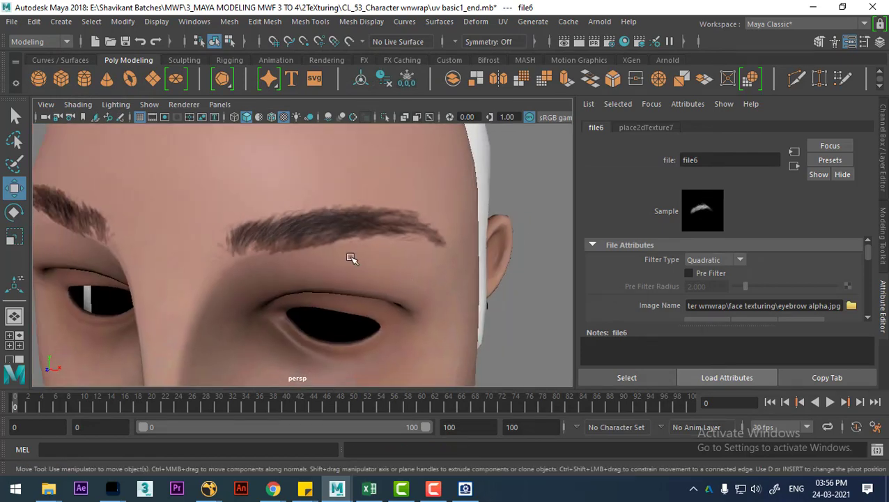
pyautogui.scroll(-3, 317, 256)
pyautogui.click(333, 217)
pyautogui.keyDown('alt'); pyautogui.moveTo(333, 217); pyautogui.dragTo(276, 278); pyautogui.keyUp('alt')
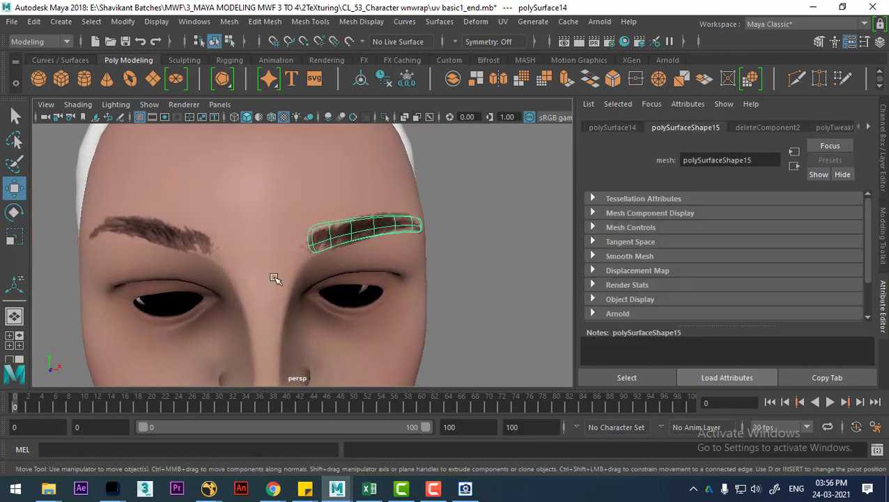
pyautogui.keyDown('alt'); pyautogui.moveTo(337, 258); pyautogui.dragTo(406, 257); pyautogui.keyUp('alt')
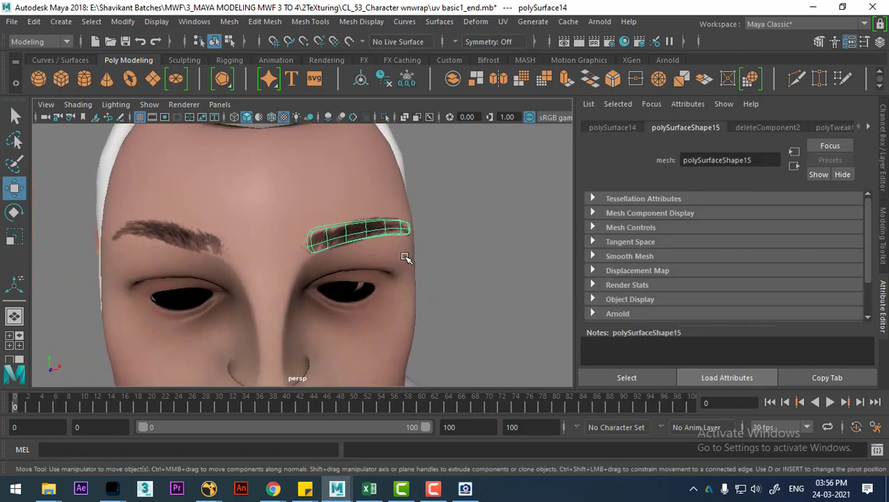
pyautogui.moveTo(113, 488)
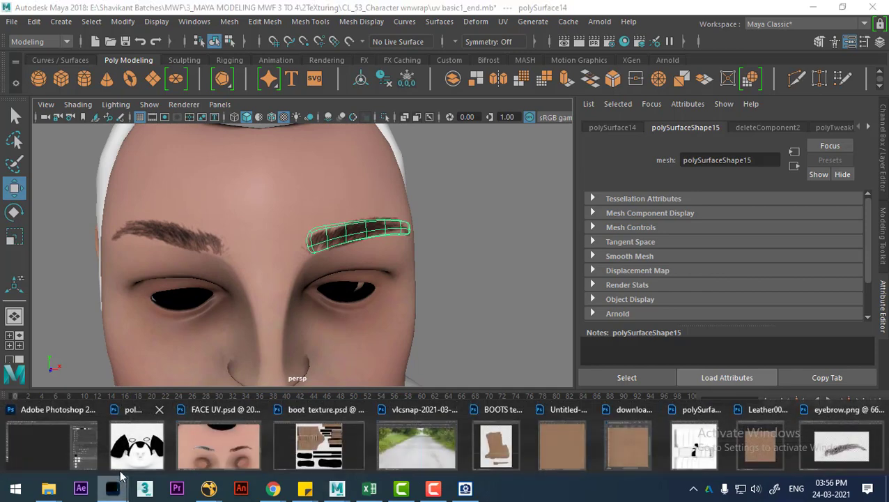
# Hide the painted eyebrows layer (Layer 11) in FACE UV.psd in Photoshop.
pyautogui.click(201, 444)
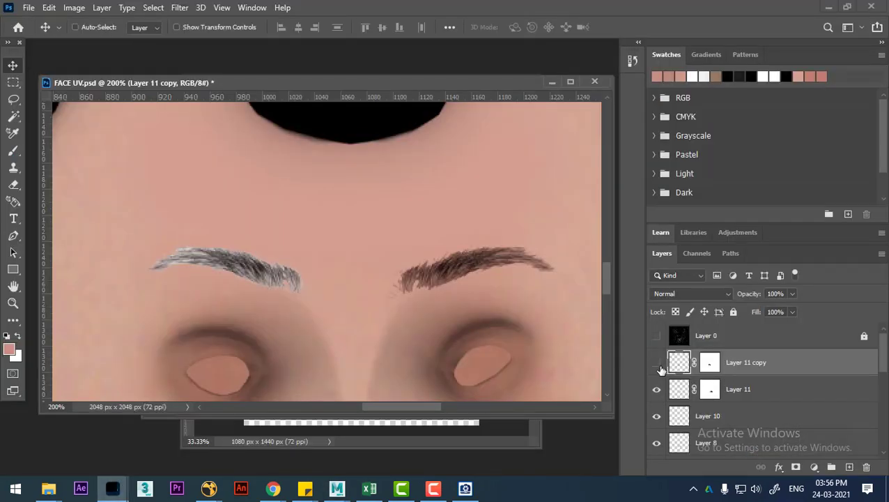
pyautogui.click(659, 390)
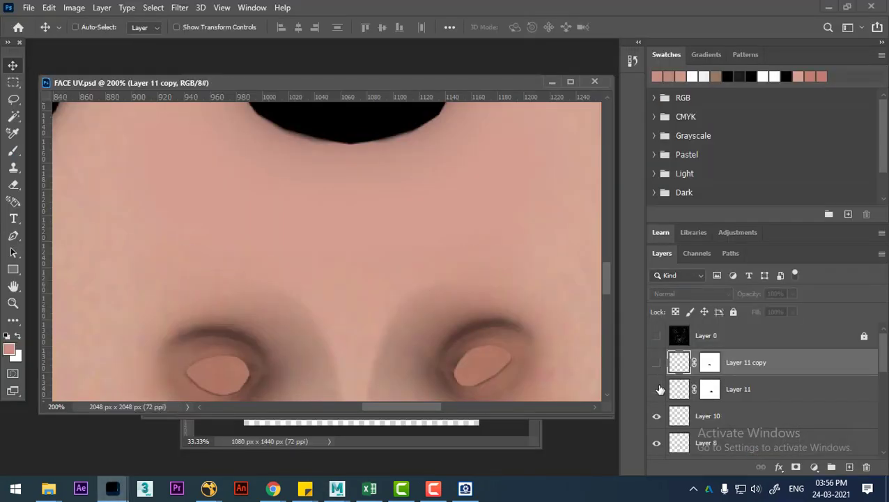
pyautogui.hotkey('alt', 'Tab')
pyautogui.click(420, 293)
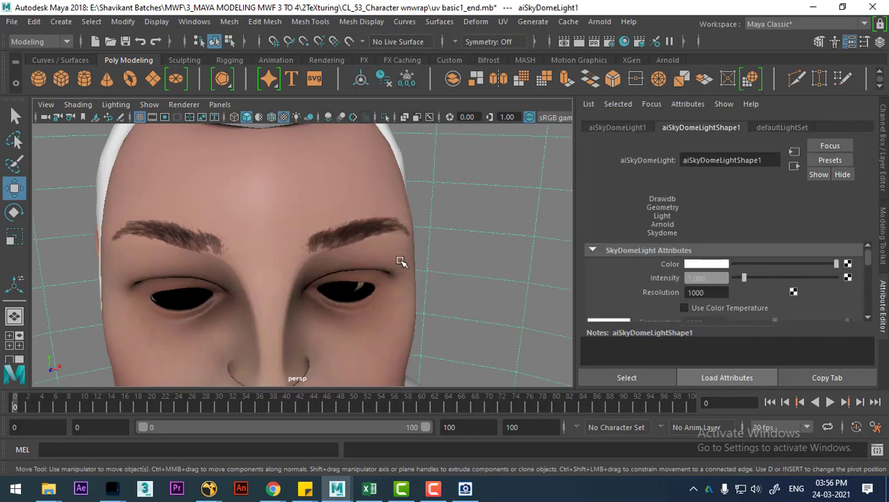
# Reload FACE UV.psd on the face material's file3 colour texture.
pyautogui.click(401, 261)
pyautogui.moveTo(397, 133); pyautogui.dragTo(407, 427, button='right')
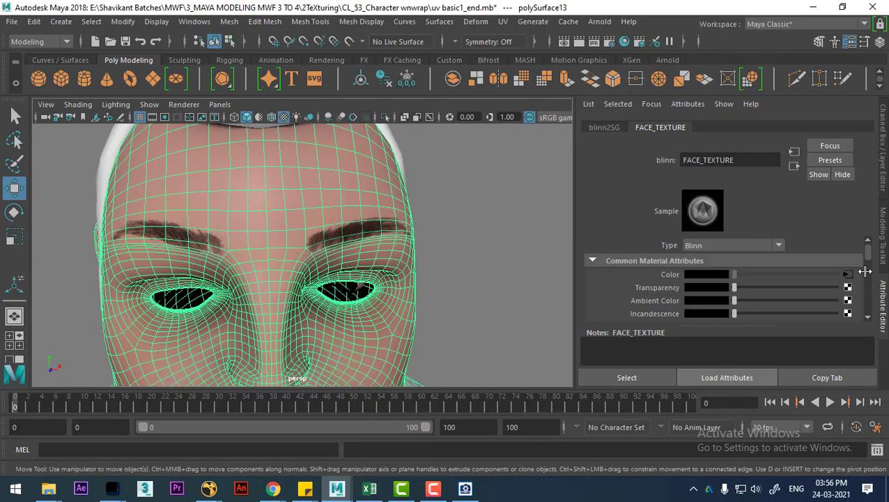
pyautogui.click(849, 274)
pyautogui.scroll(-2, 729, 274)
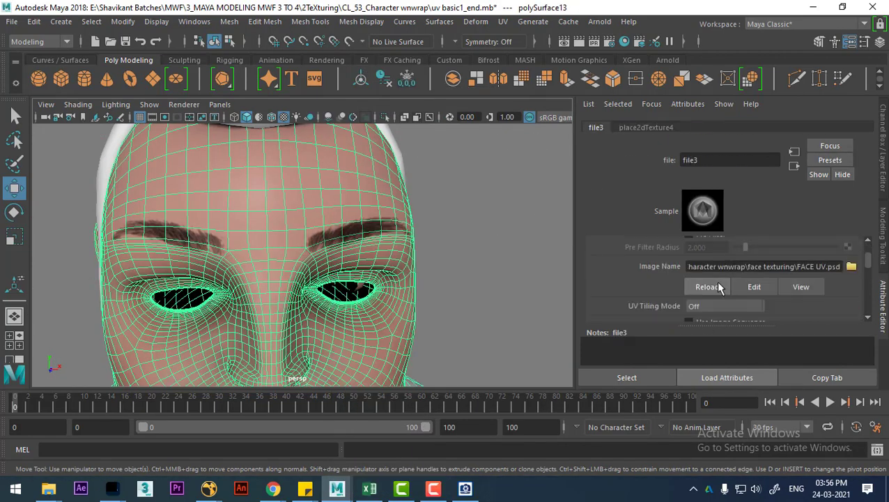
pyautogui.click(690, 289)
# Orbit to a frontal view to check only the eyebrow card's strands remain.
pyautogui.click(481, 252)
pyautogui.moveTo(470, 303)
pyautogui.keyDown('alt'); pyautogui.mouseDown()
pyautogui.moveTo(398, 288)
pyautogui.moveTo(407, 294)
pyautogui.mouseUp(); pyautogui.keyUp('alt')
pyautogui.moveTo(368, 259)
pyautogui.keyDown('alt'); pyautogui.mouseDown()
pyautogui.moveTo(363, 268)
pyautogui.moveTo(353, 222)
pyautogui.mouseUp(); pyautogui.keyUp('alt')
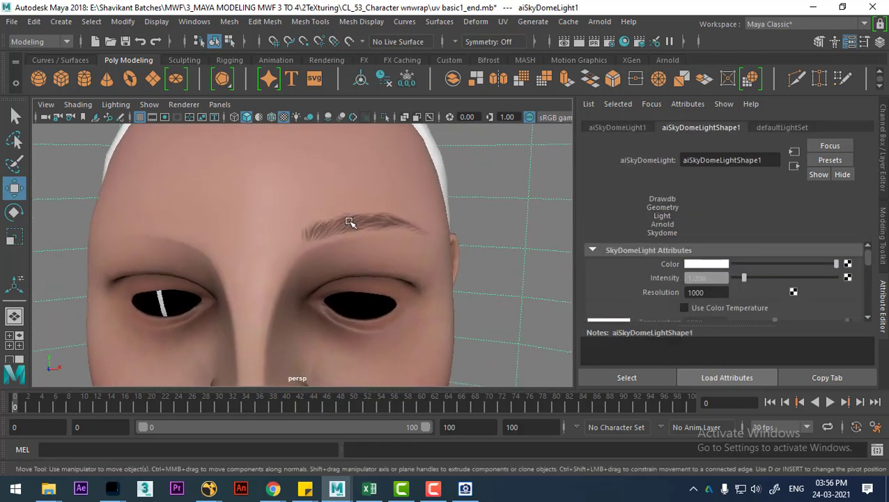
pyautogui.click(354, 249)
pyautogui.keyDown('alt'); pyautogui.moveTo(315, 246); pyautogui.dragTo(309, 252); pyautogui.keyUp('alt')
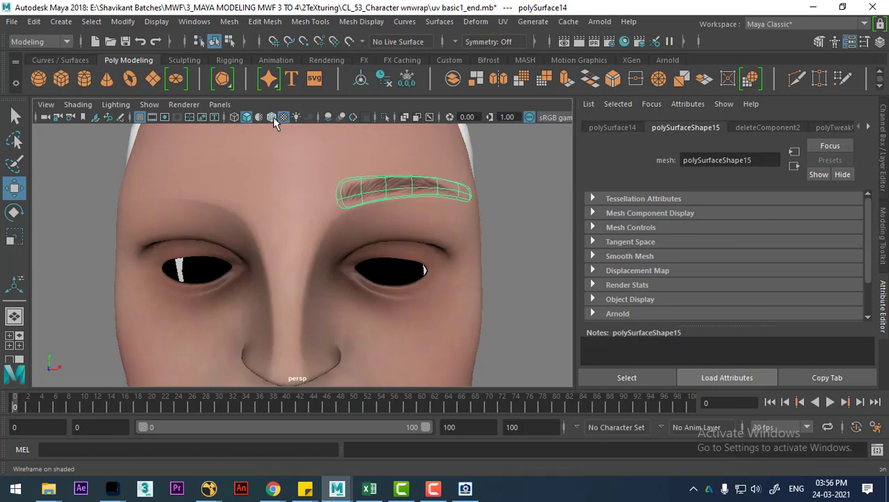
# Centre the eyebrow card's pivot, then snap it to the forehead centre.
pyautogui.click(272, 116)
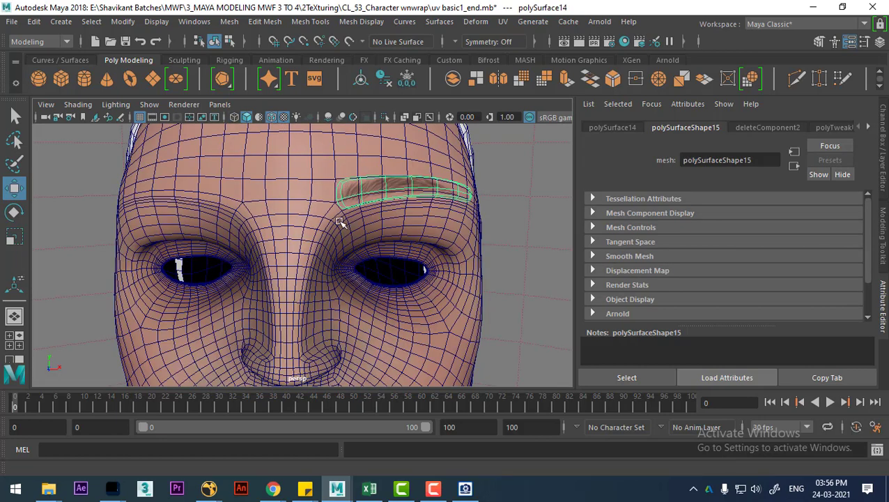
pyautogui.keyDown('alt'); pyautogui.moveTo(339, 221); pyautogui.dragTo(379, 229, button='right'); pyautogui.keyUp('alt')
pyautogui.keyDown('alt'); pyautogui.moveTo(393, 221); pyautogui.dragTo(370, 223); pyautogui.keyUp('alt')
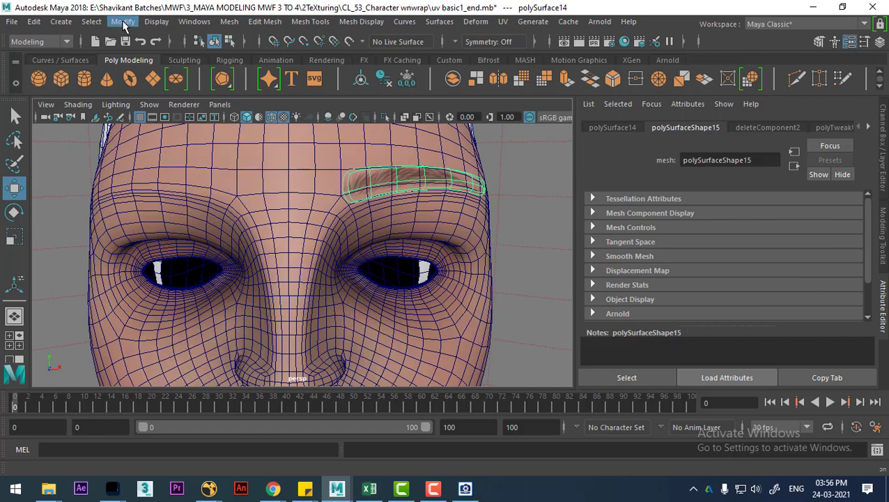
pyautogui.click(122, 22)
pyautogui.click(184, 120)
pyautogui.keyDown('alt'); pyautogui.moveTo(215, 154); pyautogui.dragTo(344, 239, button='right'); pyautogui.keyUp('alt')
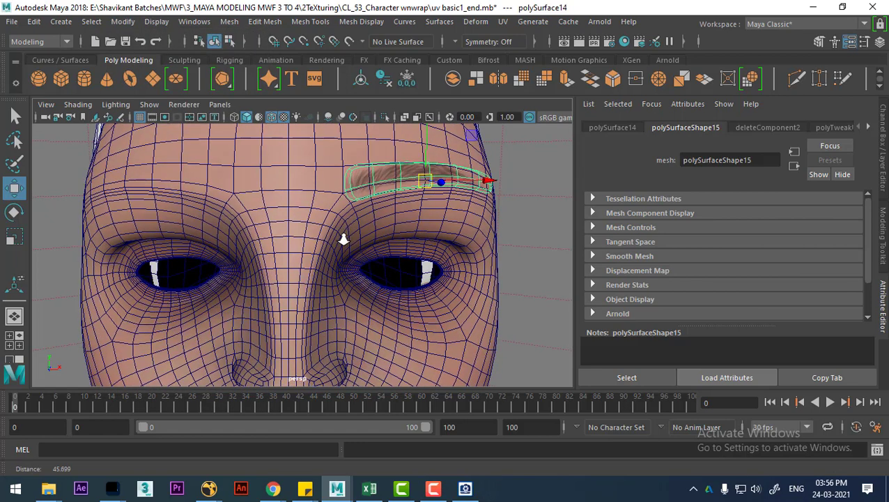
pyautogui.press('d')
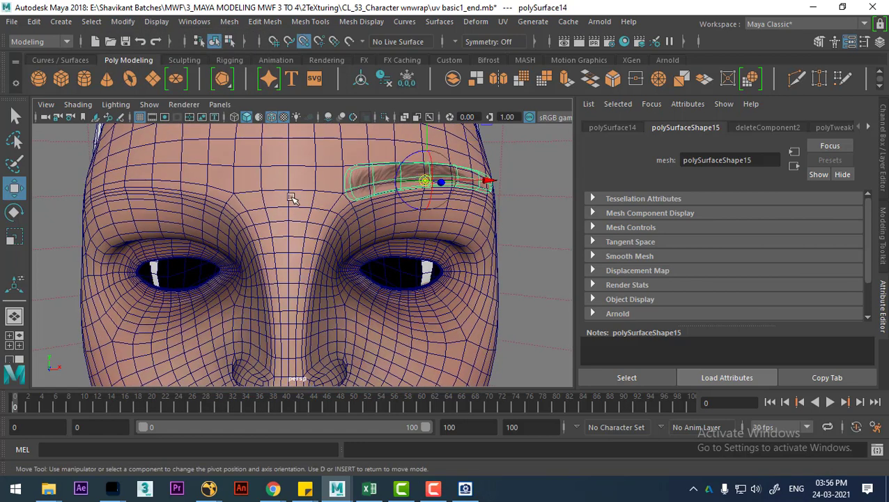
pyautogui.click(291, 192)
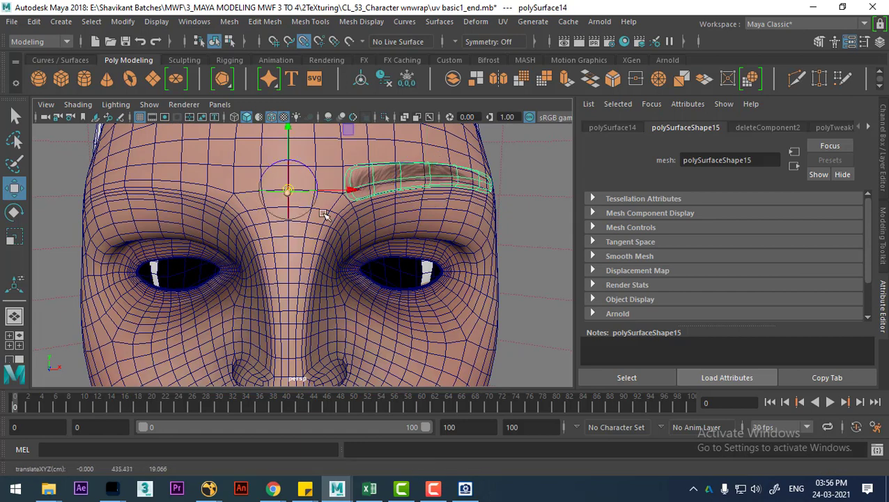
pyautogui.press('d')
# Duplicate Special the eyebrow card with Scale X -1 to mirror it onto the other eye.
pyautogui.click(31, 23)
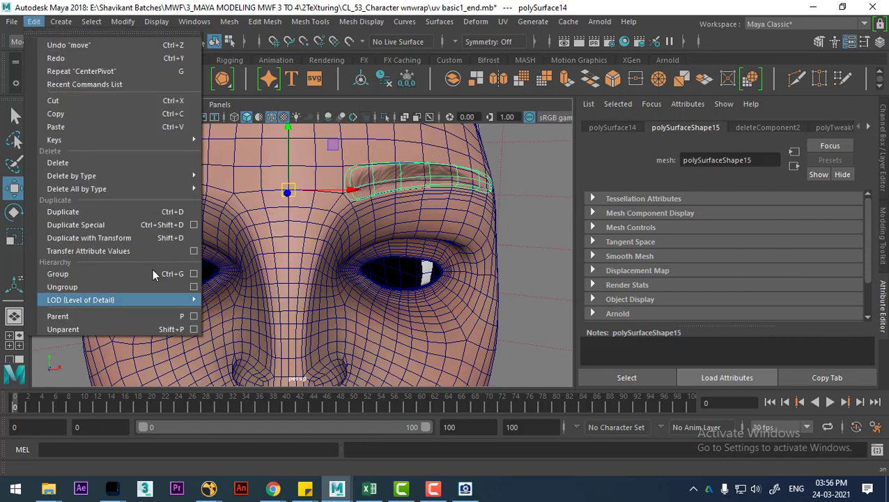
pyautogui.click(196, 227)
pyautogui.moveTo(289, 102); pyautogui.dragTo(707, 116)
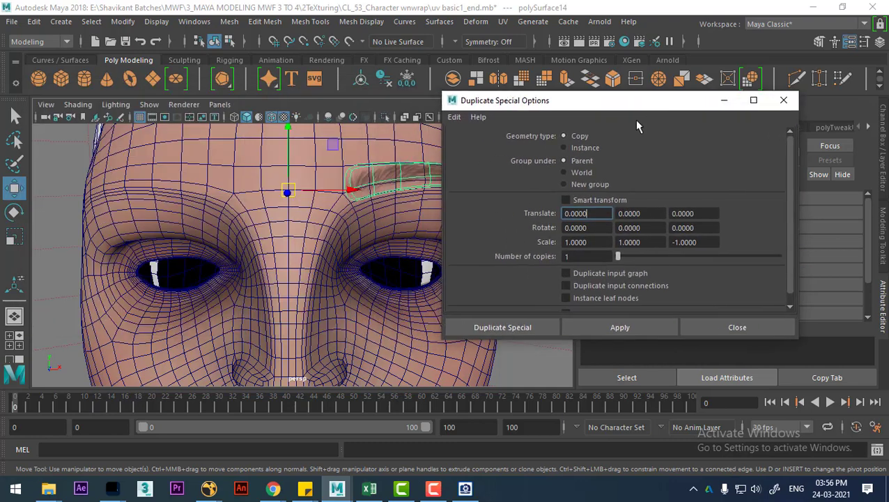
pyautogui.click(454, 120)
pyautogui.click(476, 143)
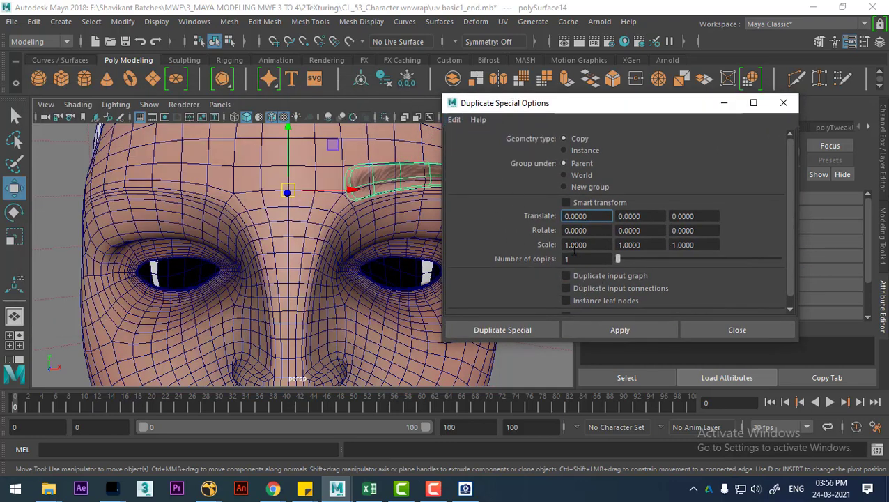
pyautogui.write('-')
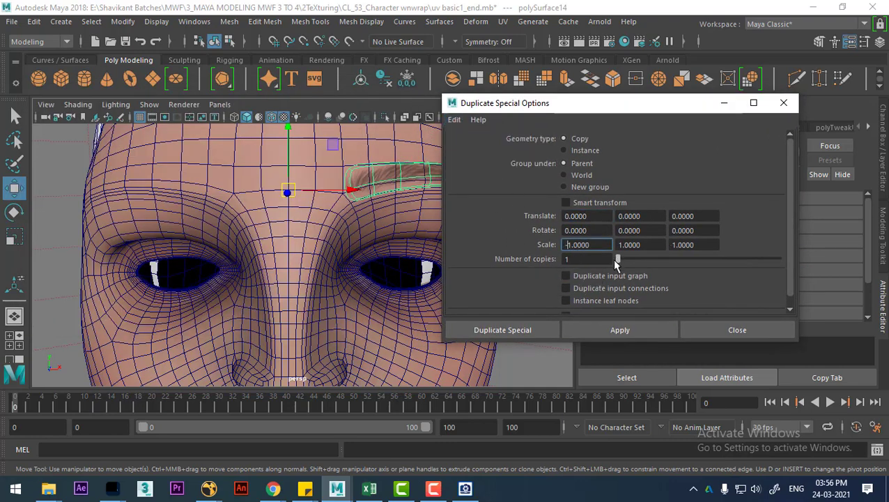
pyautogui.click(621, 328)
pyautogui.click(731, 334)
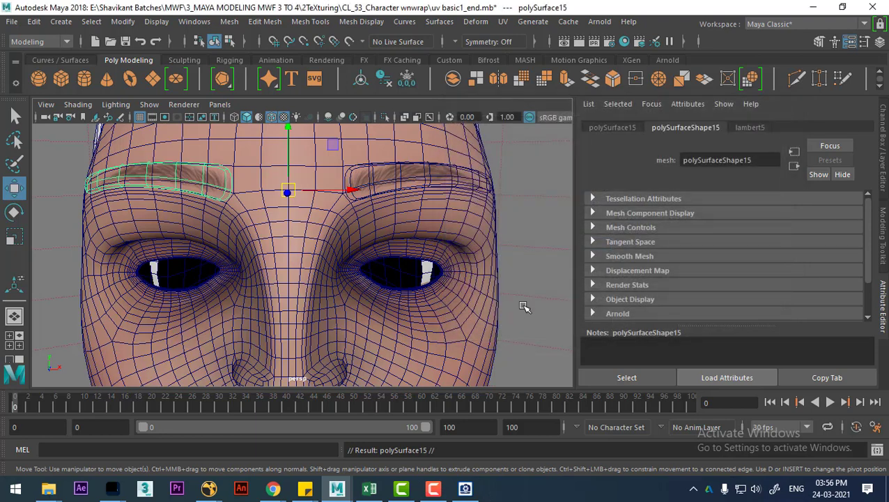
# Turn off the face wireframe and view both brows from a three-quarter angle.
pyautogui.click(271, 119)
pyautogui.scroll(-3, 469, 238)
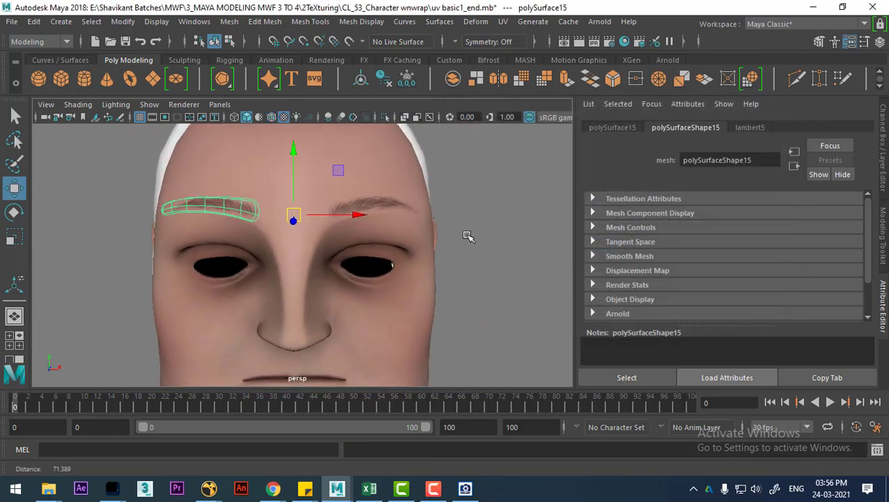
pyautogui.moveTo(469, 239)
pyautogui.keyDown('alt'); pyautogui.mouseDown()
pyautogui.moveTo(506, 282)
pyautogui.moveTo(471, 292)
pyautogui.moveTo(417, 262)
pyautogui.moveTo(429, 254)
pyautogui.moveTo(433, 284)
pyautogui.mouseUp(); pyautogui.keyUp('alt')
pyautogui.click(471, 293)
pyautogui.scroll(-3, 379, 234)
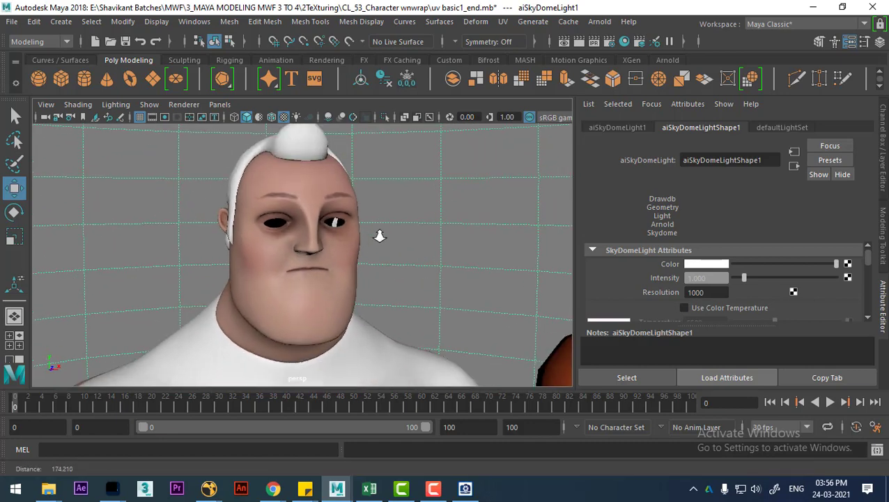